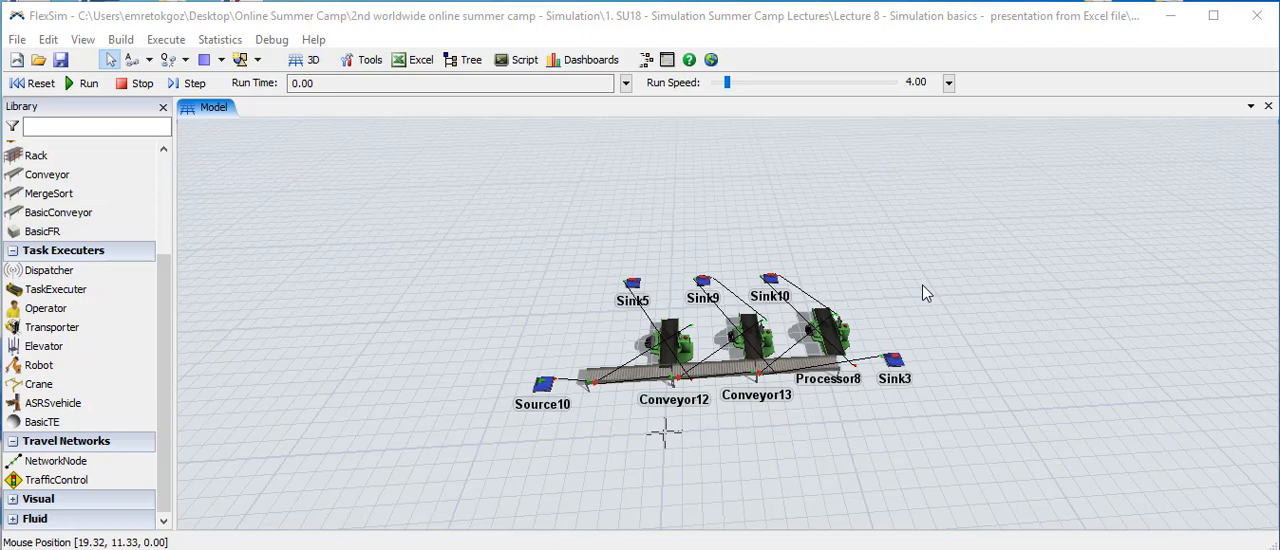
{"action": "left_click", "coordinate": [836, 337]}
{"action": "scroll", "coordinate": [867, 285], "scroll_direction": "down", "scroll_amount": 2}
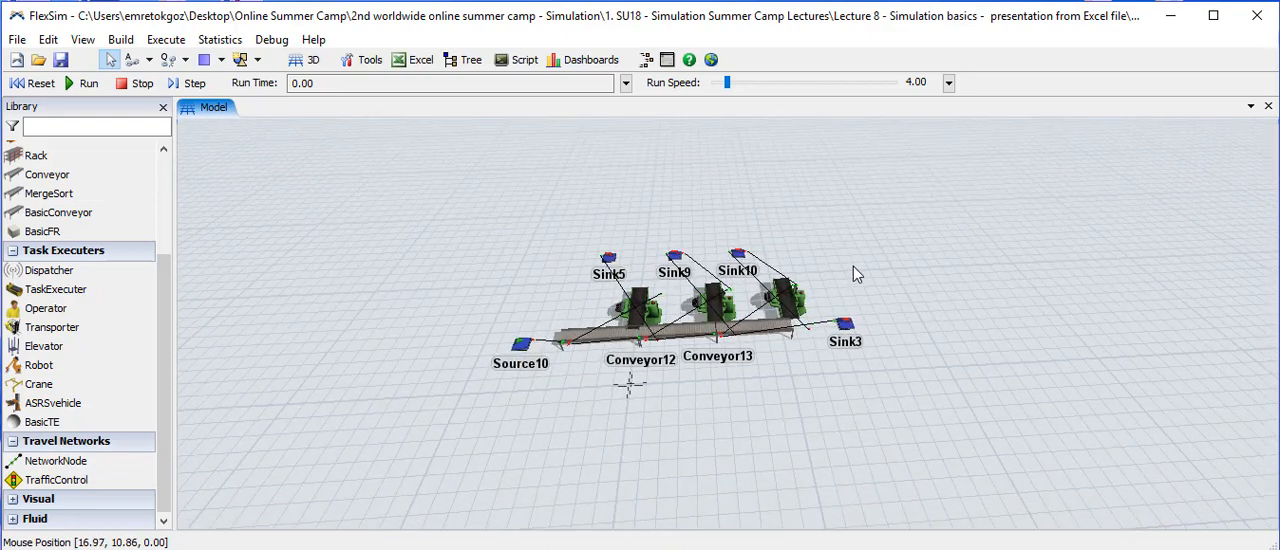
{"action": "scroll", "coordinate": [854, 268], "scroll_direction": "up", "scroll_amount": 1}
{"action": "mouse_move", "coordinate": [855, 271]}
{"action": "left_mouse_down"}
{"action": "mouse_move", "coordinate": [930, 300]}
{"action": "mouse_move", "coordinate": [834, 273]}
{"action": "mouse_move", "coordinate": [859, 272]}
{"action": "left_mouse_up"}
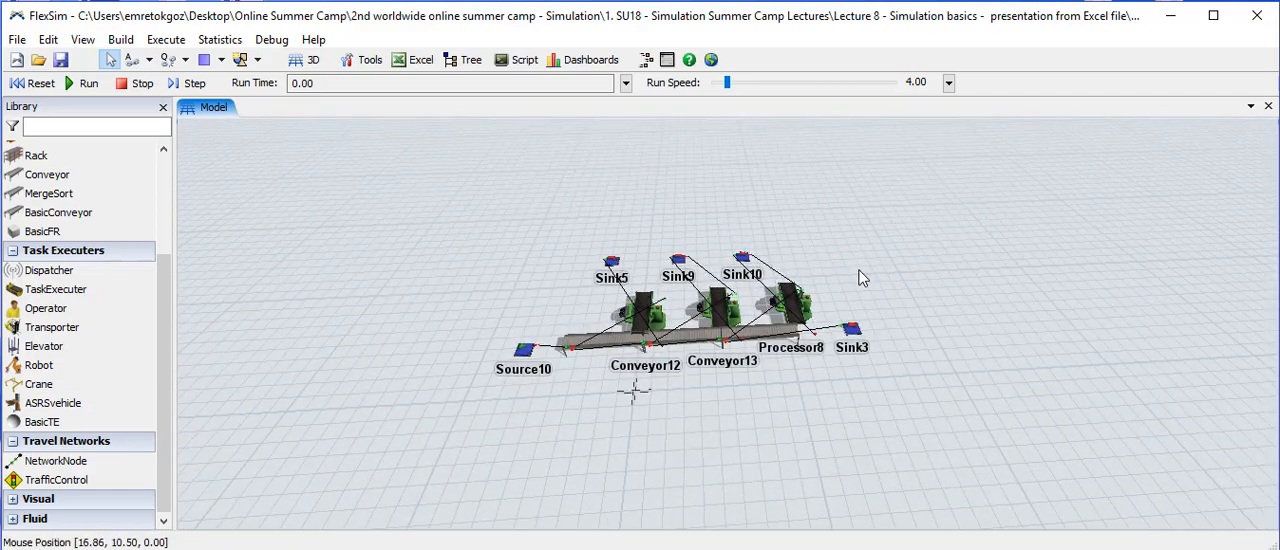
{"action": "right_click_drag", "start_coordinate": [860, 269], "coordinate": [867, 291]}
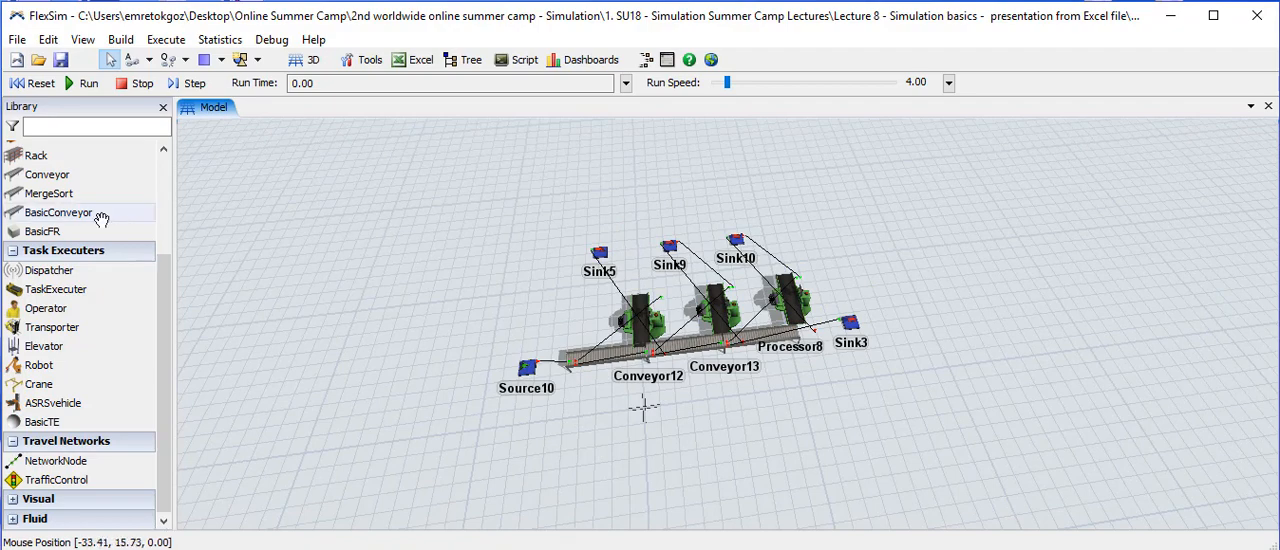
- Place an extra Source on the empty floor beside the existing line and undo the placement
{"action": "scroll", "coordinate": [98, 216], "scroll_direction": "up", "scroll_amount": 3}
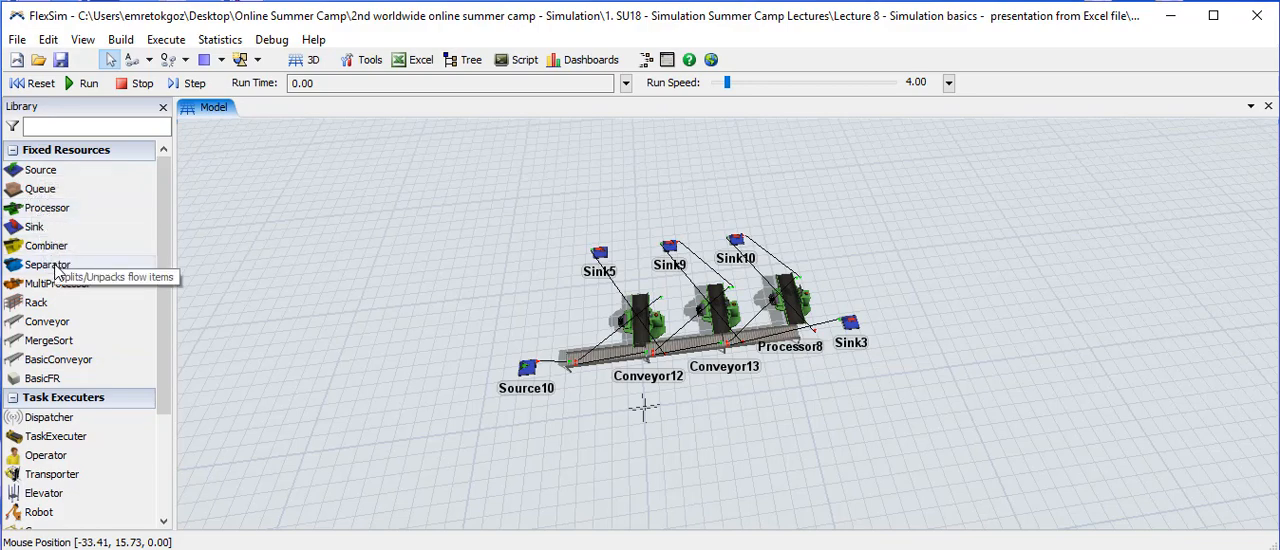
{"action": "left_click", "coordinate": [45, 176]}
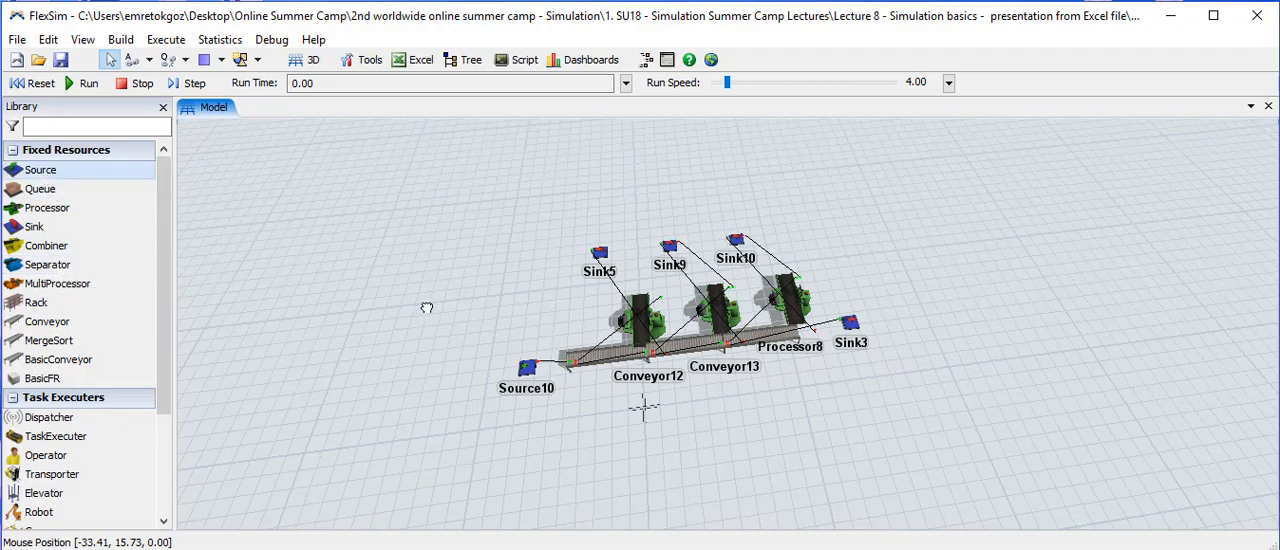
{"action": "left_click", "coordinate": [369, 313]}
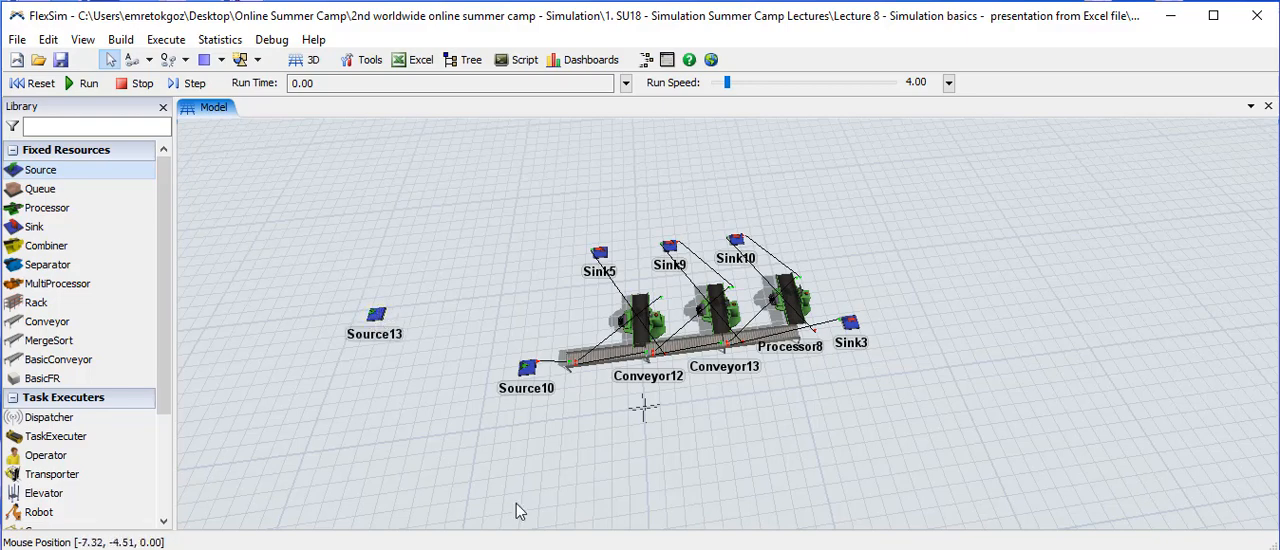
{"action": "key", "text": "ctrl+z"}
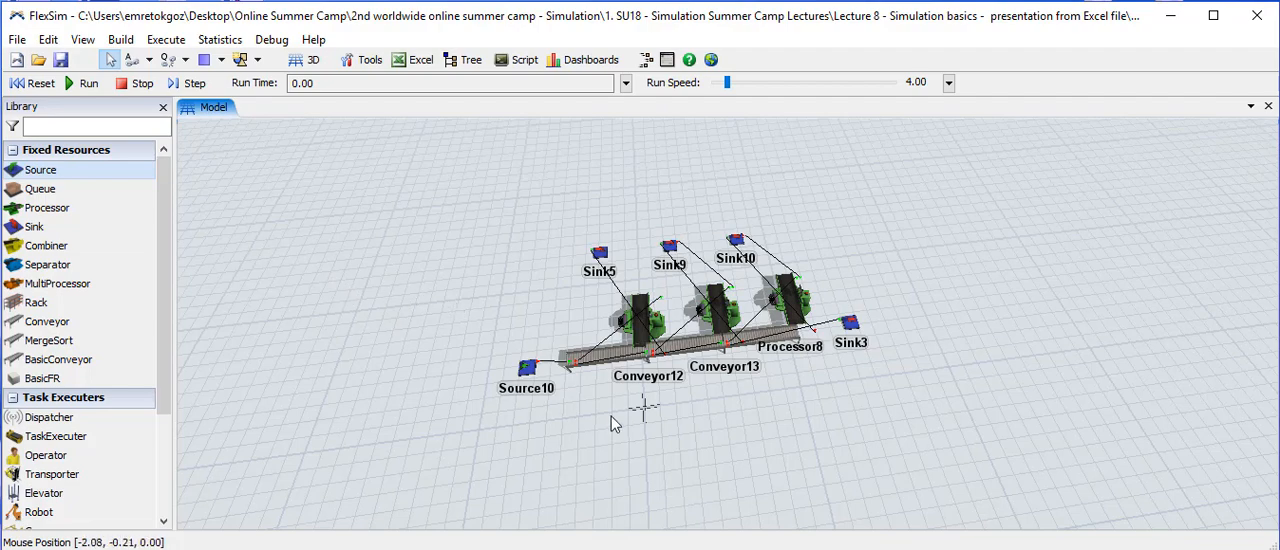
- Open the properties of Source10 and review the FlowItem Class options, keeping Sphere selected
{"action": "left_click_drag", "start_coordinate": [611, 416], "coordinate": [587, 426]}
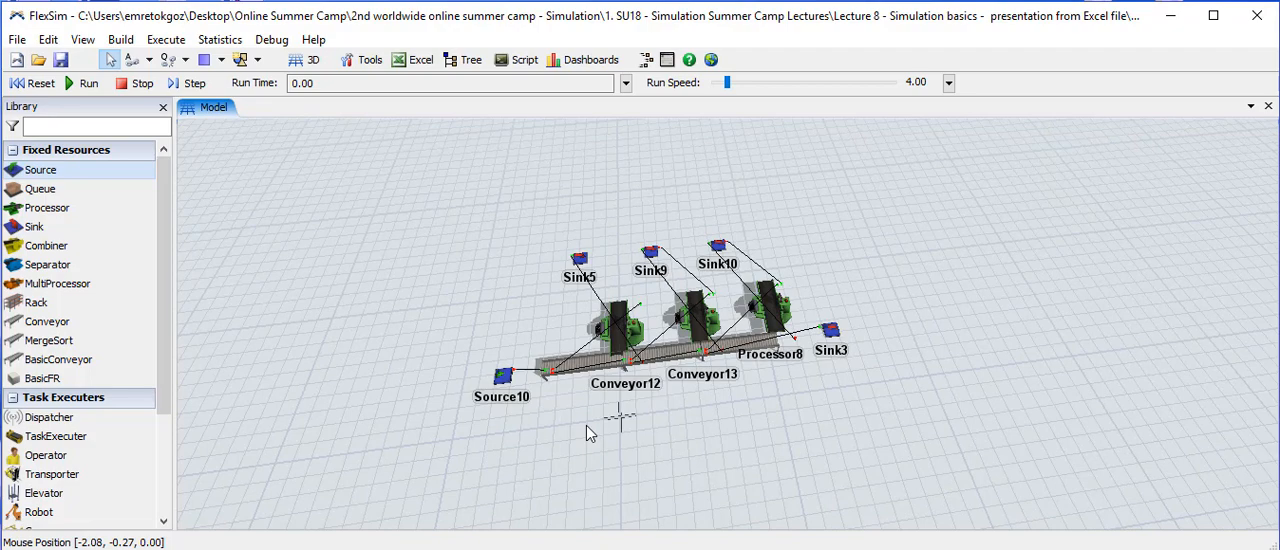
{"action": "double_click", "coordinate": [505, 378]}
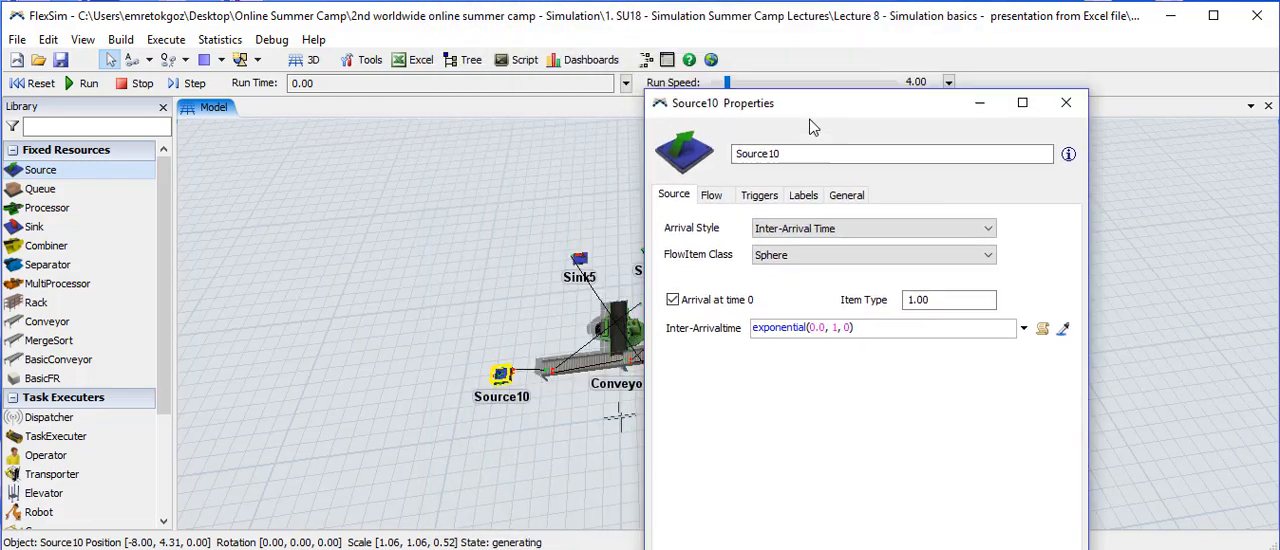
{"action": "left_click_drag", "start_coordinate": [851, 122], "coordinate": [938, 135]}
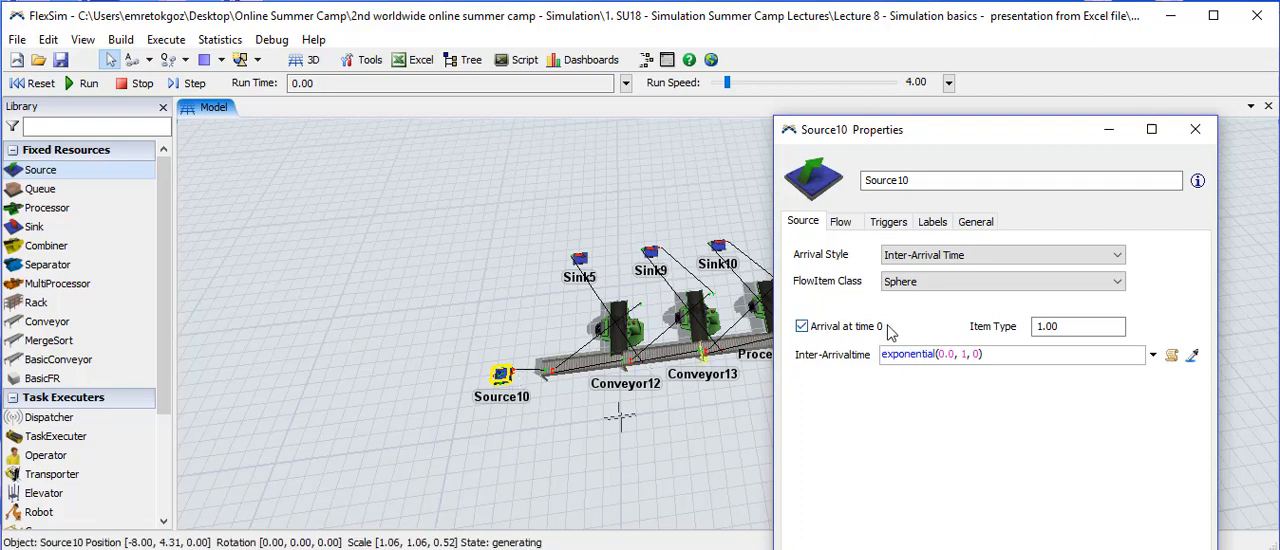
{"action": "left_click", "coordinate": [1013, 282]}
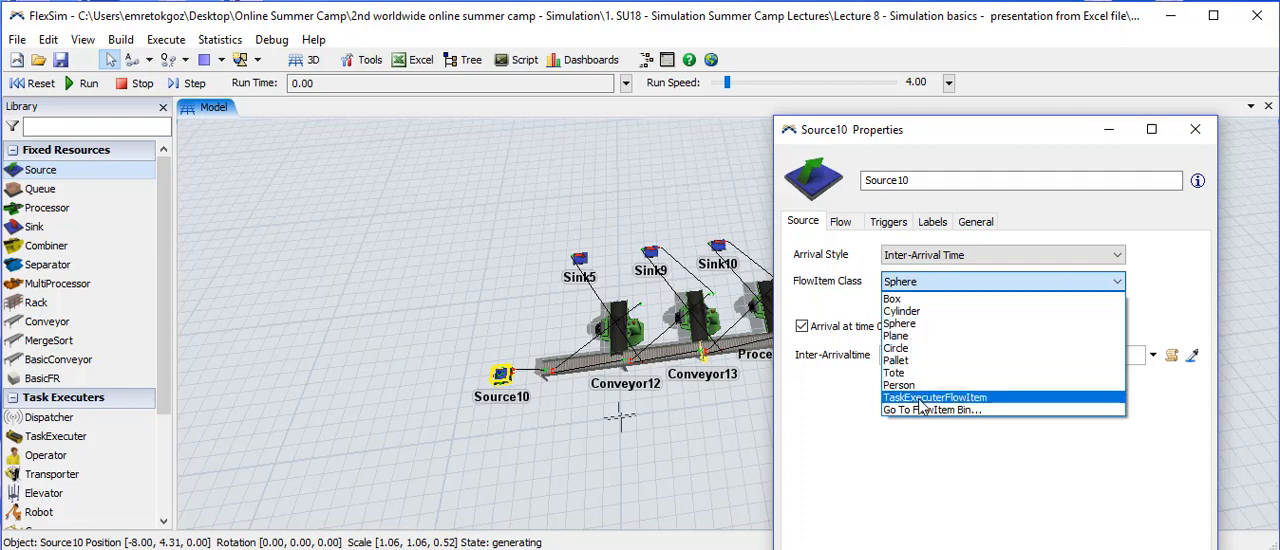
{"action": "left_click", "coordinate": [916, 324]}
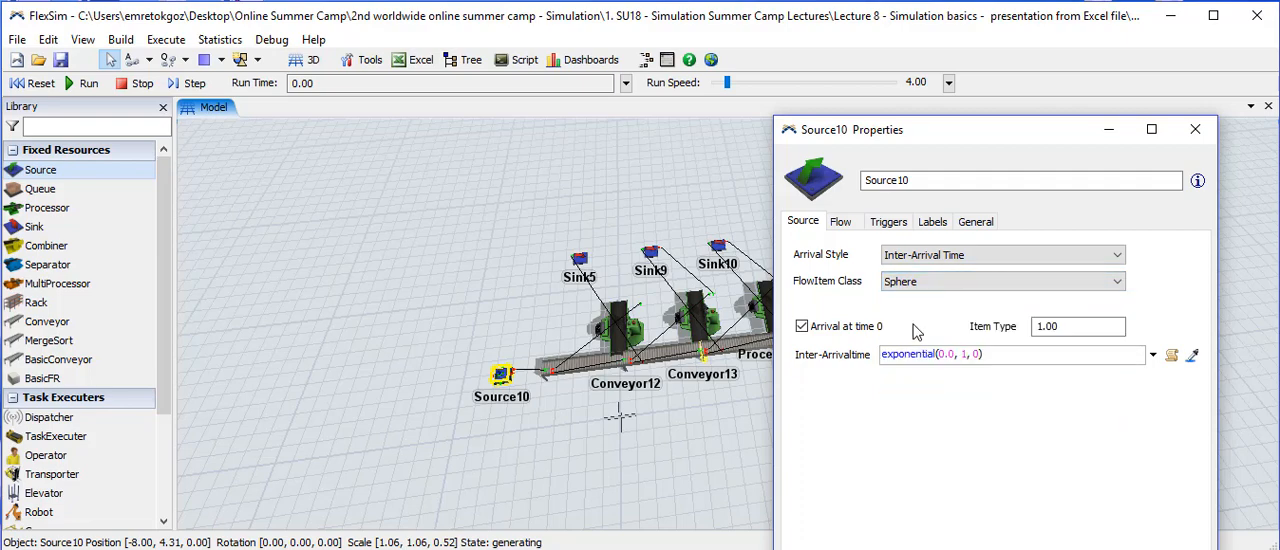
- Try a normal distribution with mean 100, standard deviation 10 and stream 0 as Source10's inter-arrival time, and close its properties without applying
{"action": "left_click", "coordinate": [956, 357]}
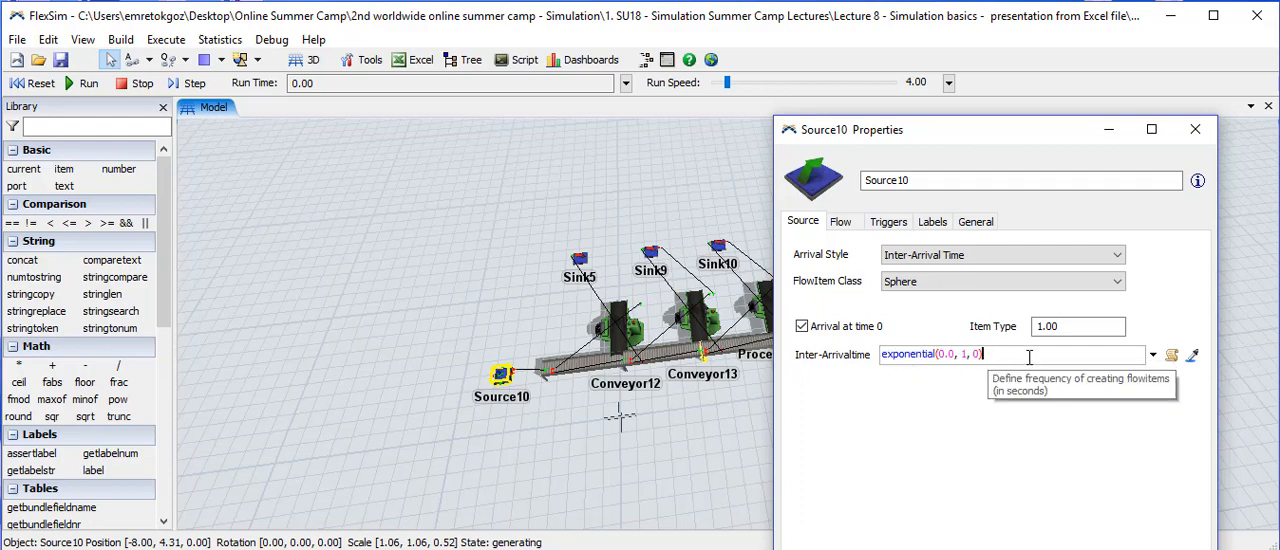
{"action": "left_click", "coordinate": [1153, 355]}
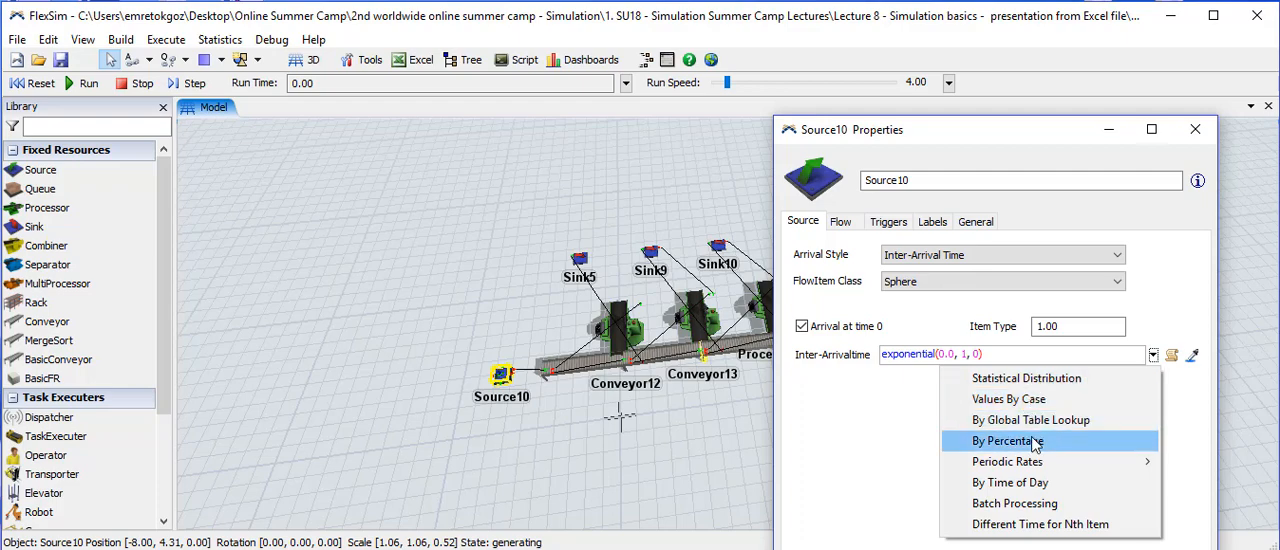
{"action": "left_click", "coordinate": [1038, 379]}
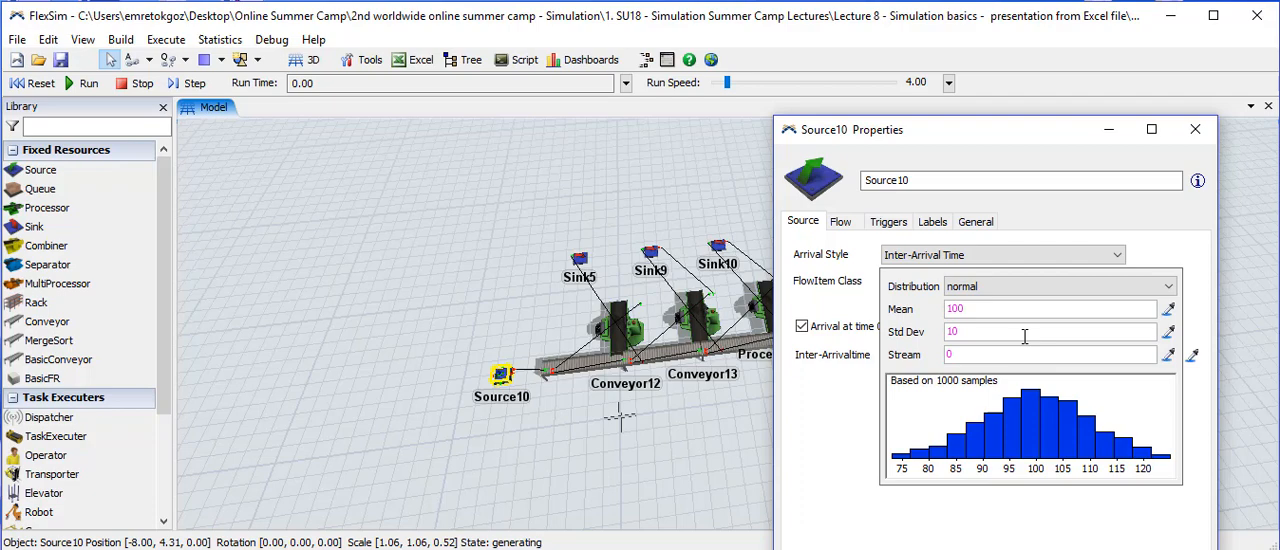
{"action": "left_click", "coordinate": [790, 455]}
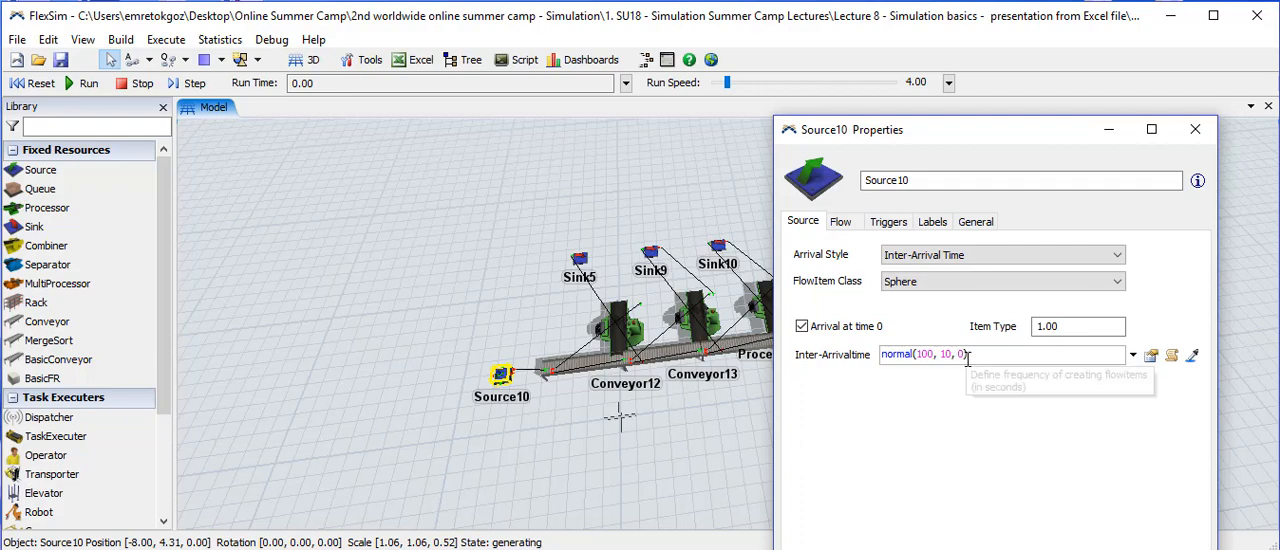
{"action": "left_click", "coordinate": [924, 354]}
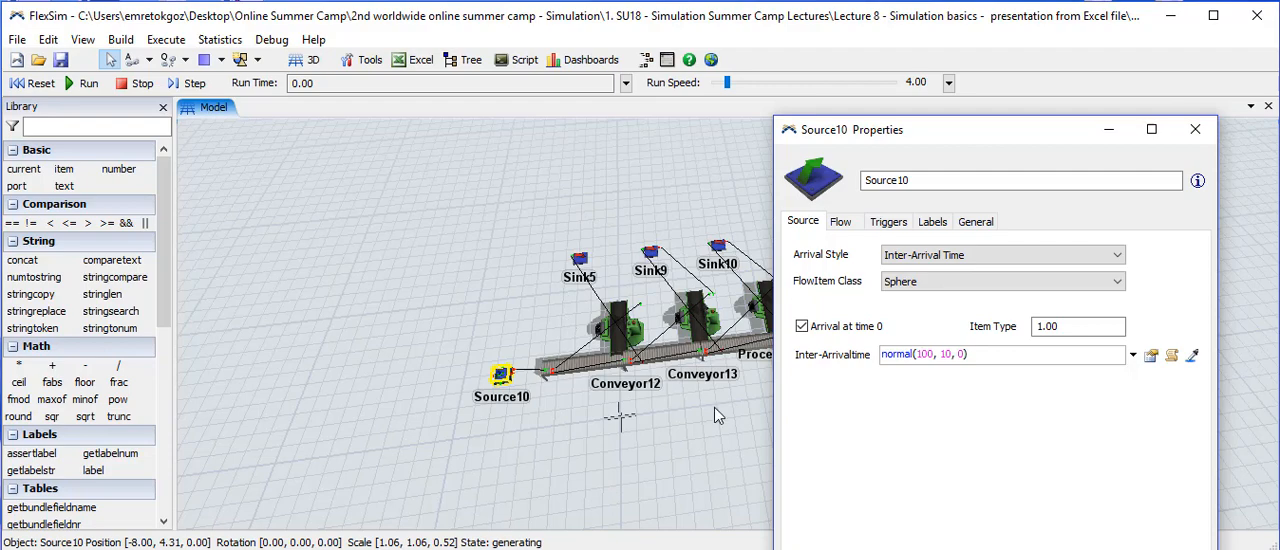
{"action": "left_click", "coordinate": [1195, 129]}
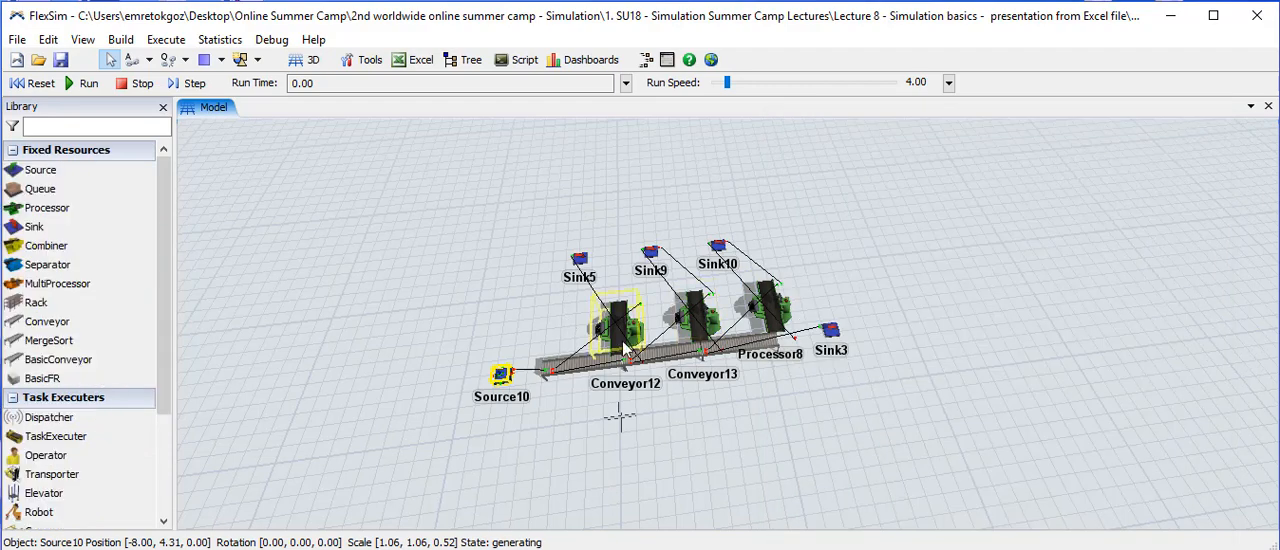
- Examine the central and output port connections in Source10's general properties and close the window
{"action": "double_click", "coordinate": [507, 378]}
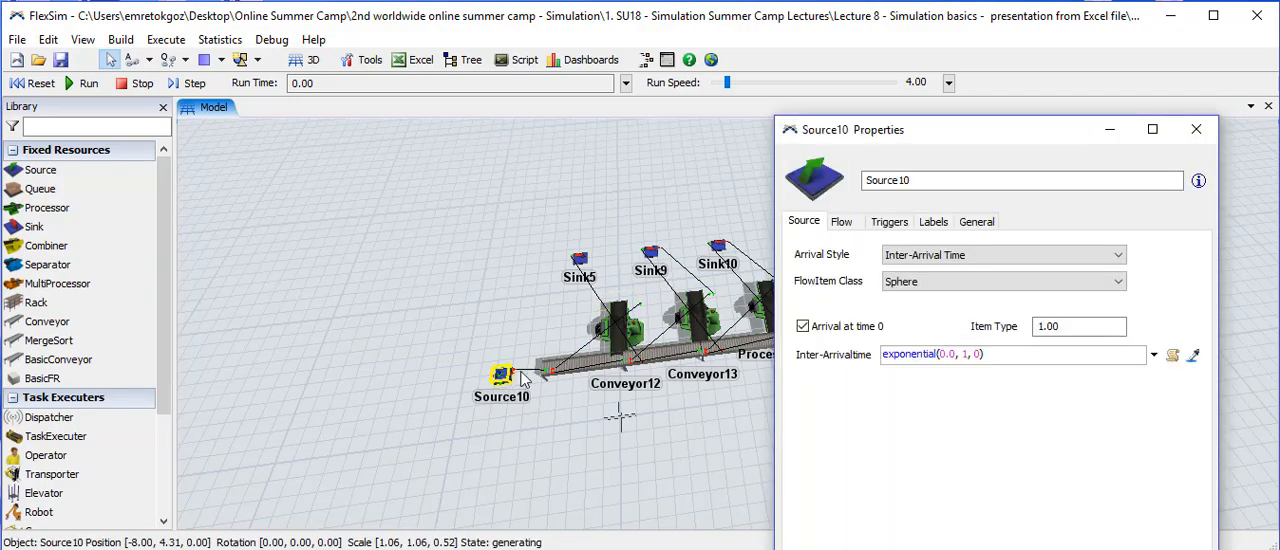
{"action": "left_click", "coordinate": [975, 222]}
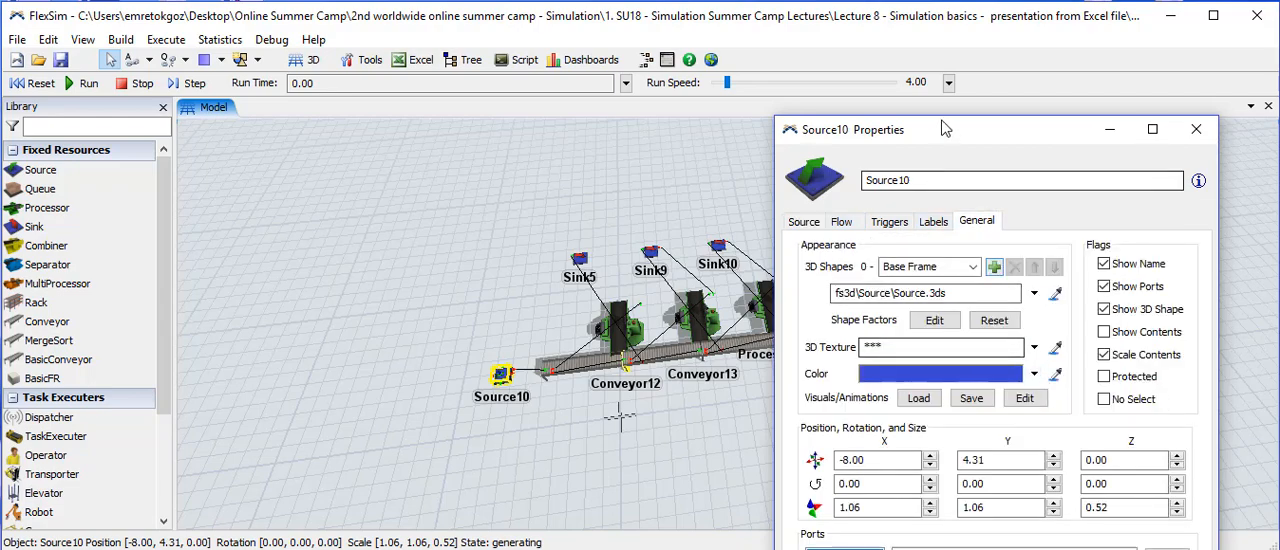
{"action": "left_click_drag", "start_coordinate": [945, 138], "coordinate": [790, 20]}
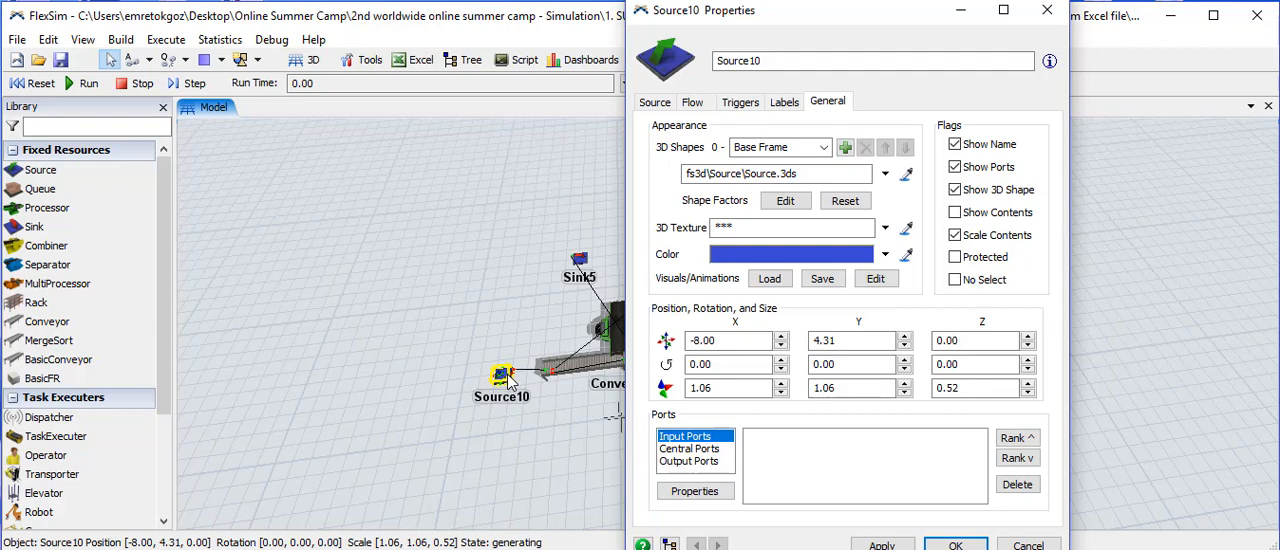
{"action": "left_click", "coordinate": [681, 450]}
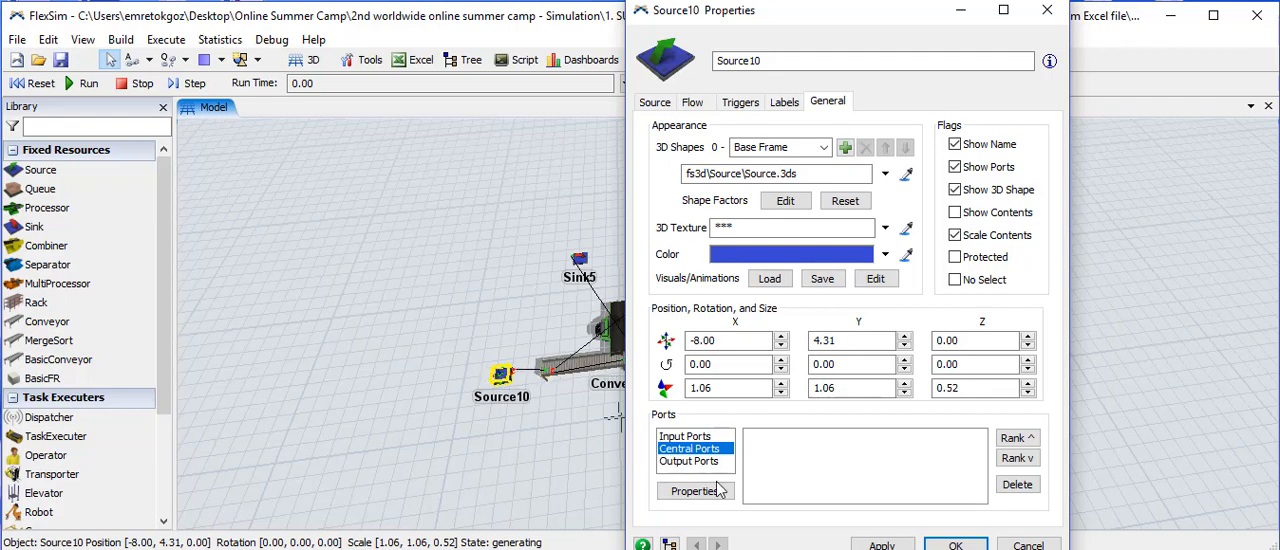
{"action": "left_click", "coordinate": [703, 461]}
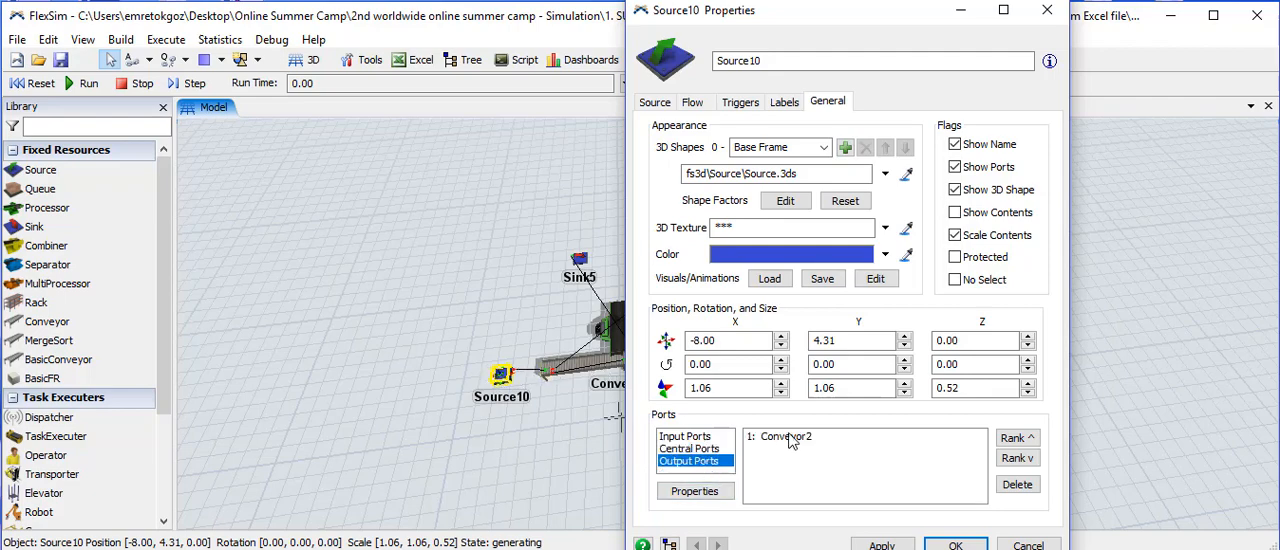
{"action": "left_click_drag", "start_coordinate": [833, 20], "coordinate": [918, 28]}
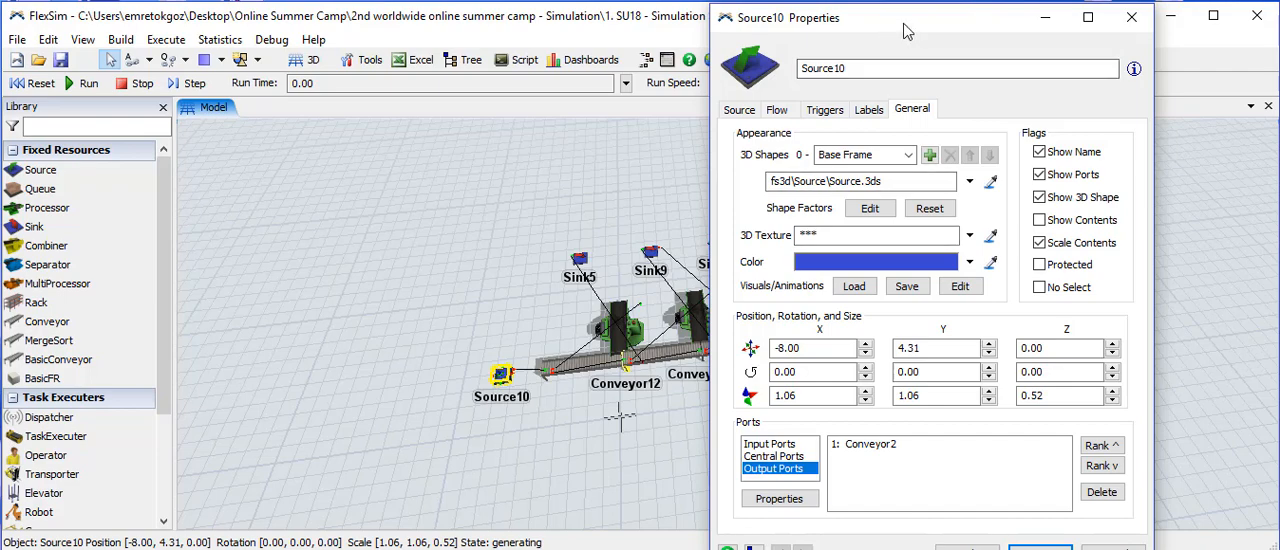
{"action": "left_click_drag", "start_coordinate": [910, 27], "coordinate": [967, 27]}
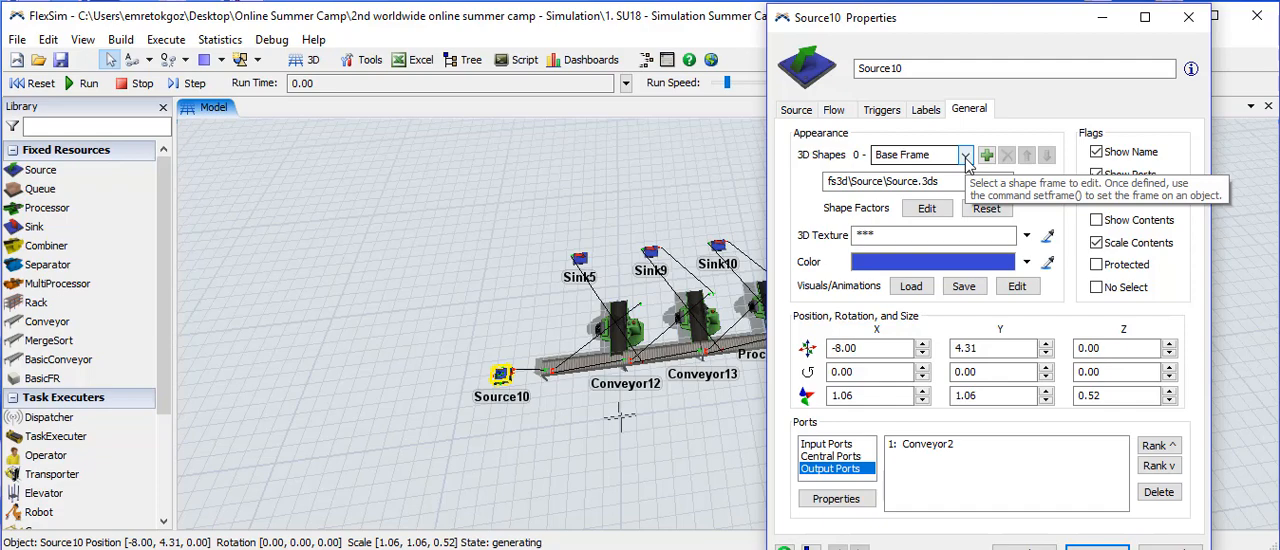
{"action": "left_click", "coordinate": [1189, 19]}
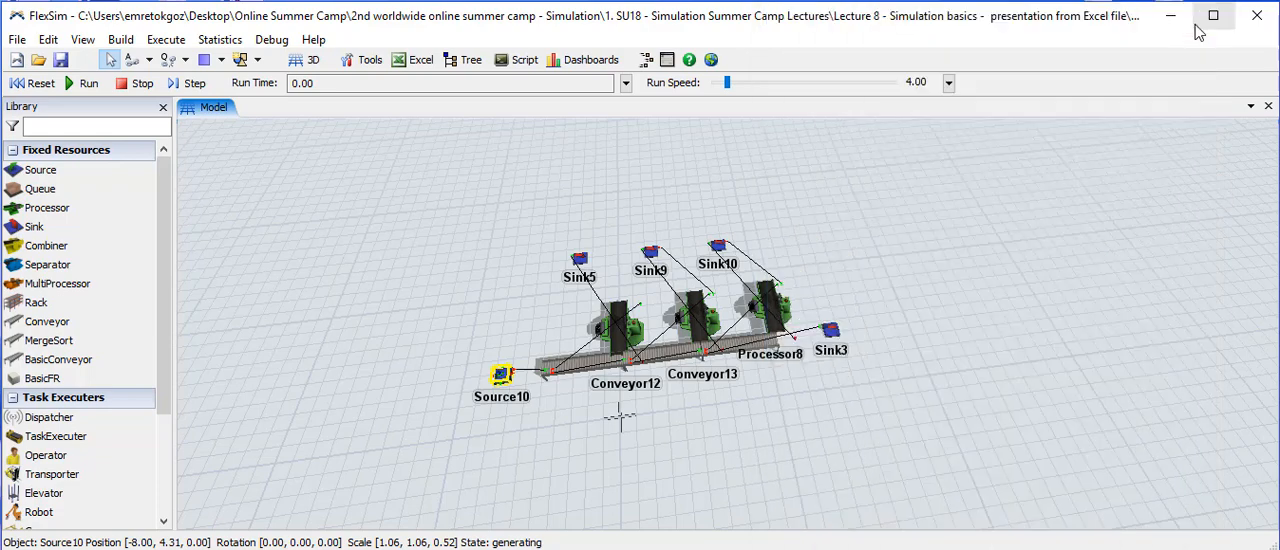
- Examine the input, central and output port connections of Conveyor2 and compare them with the line in the model
{"action": "double_click", "coordinate": [591, 370]}
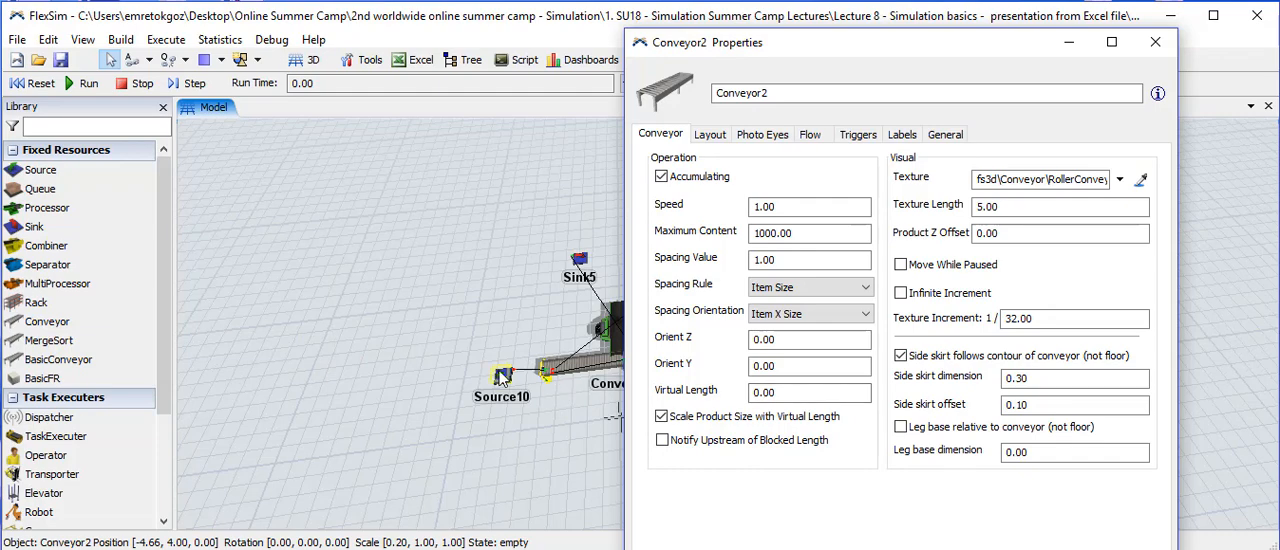
{"action": "left_click", "coordinate": [945, 134]}
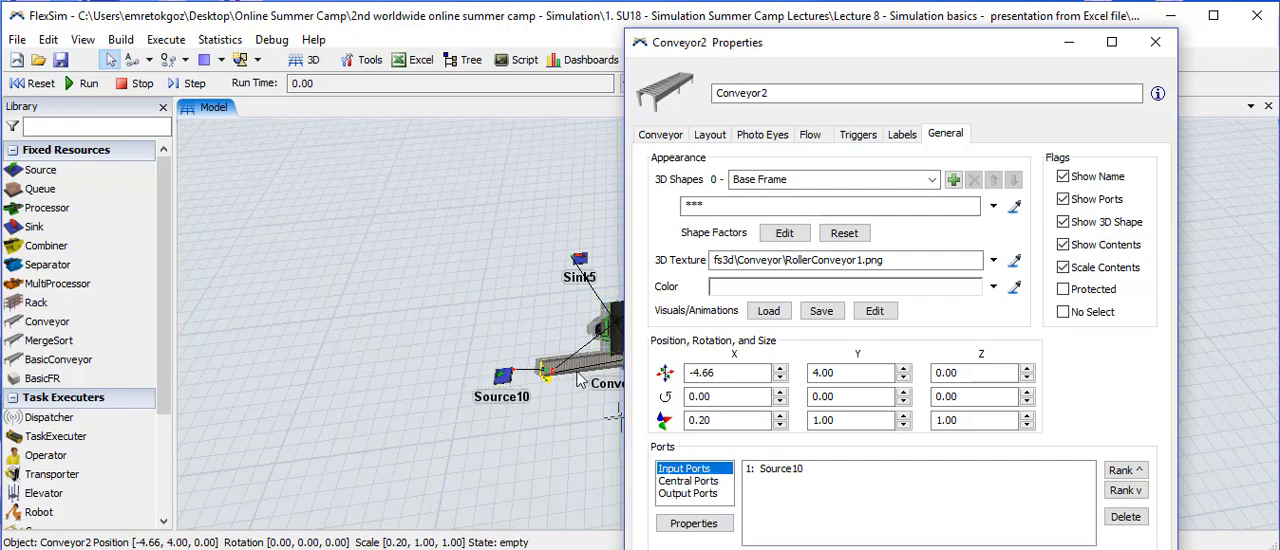
{"action": "left_click", "coordinate": [711, 484]}
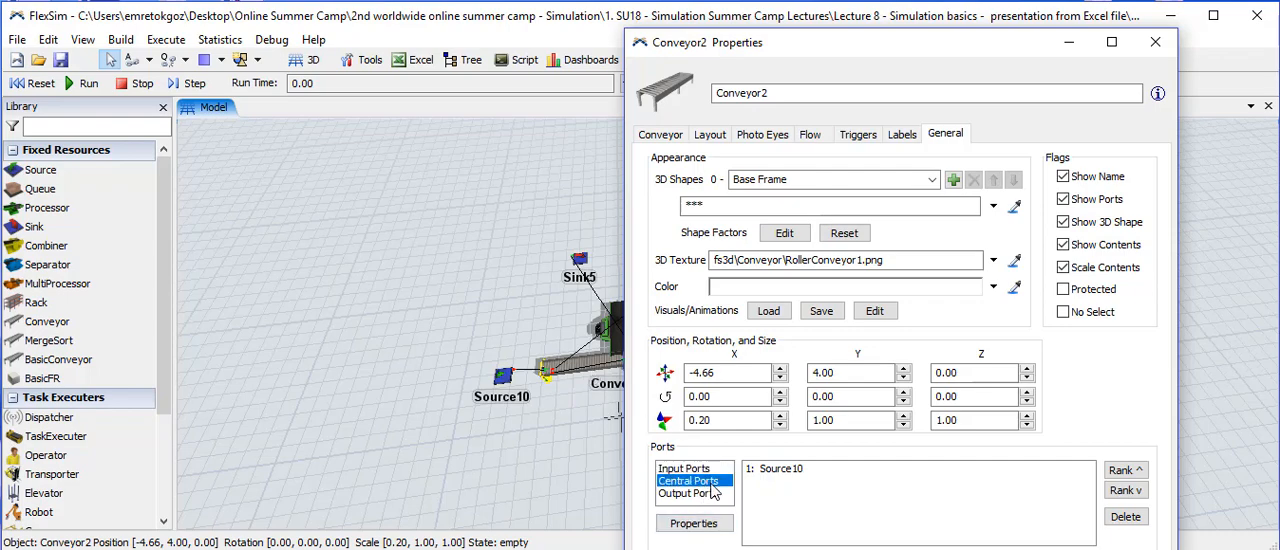
{"action": "left_click", "coordinate": [711, 493]}
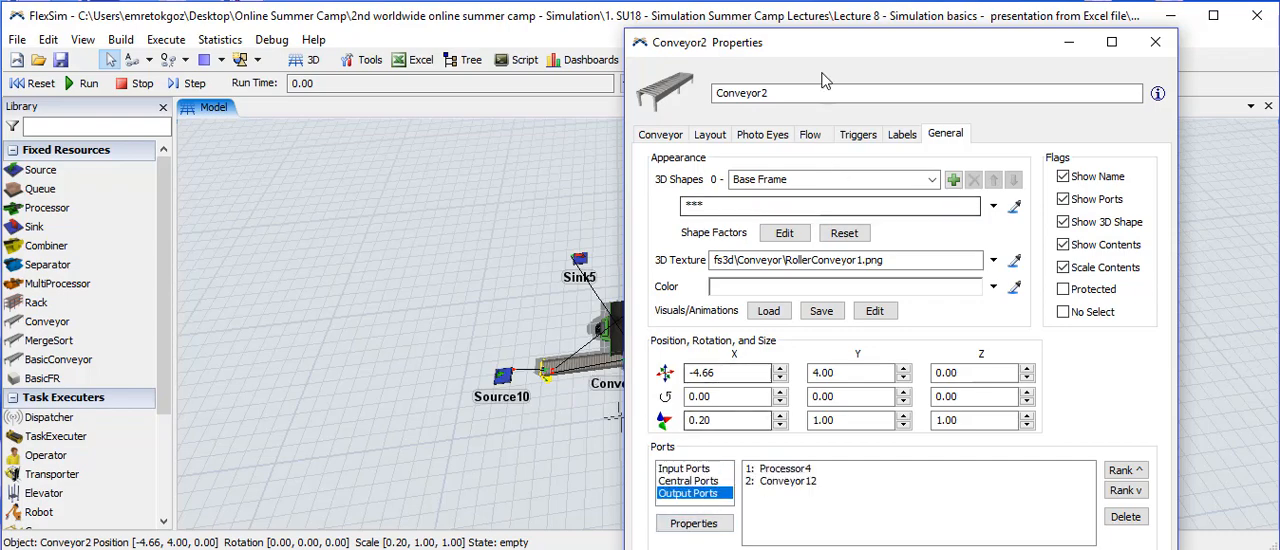
{"action": "left_click_drag", "start_coordinate": [831, 52], "coordinate": [937, 47]}
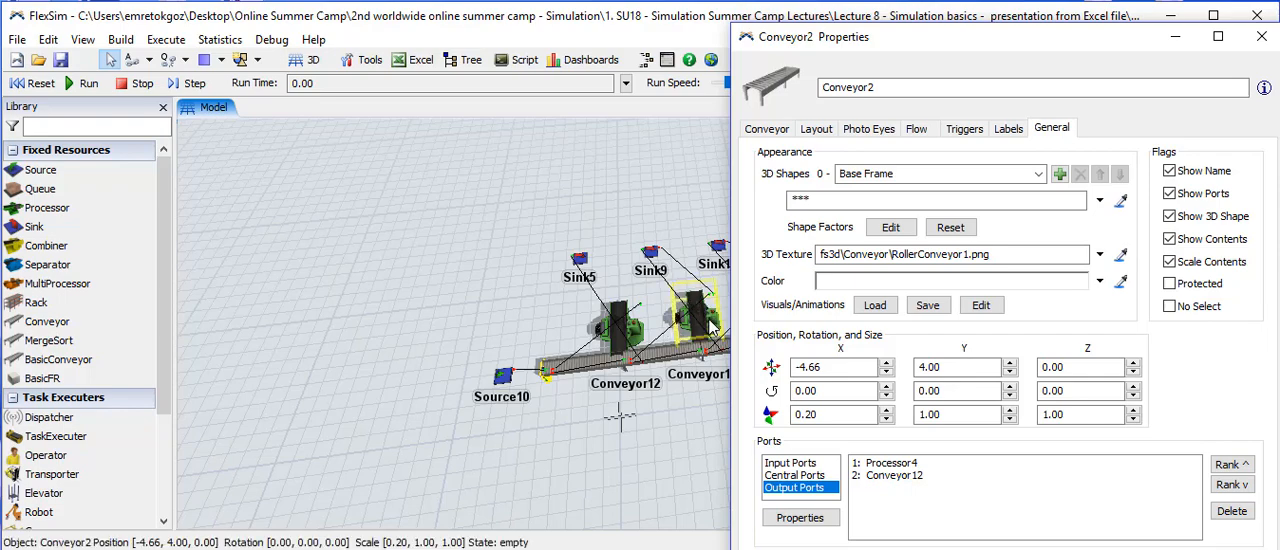
{"action": "left_click_drag", "start_coordinate": [1125, 45], "coordinate": [1211, 31]}
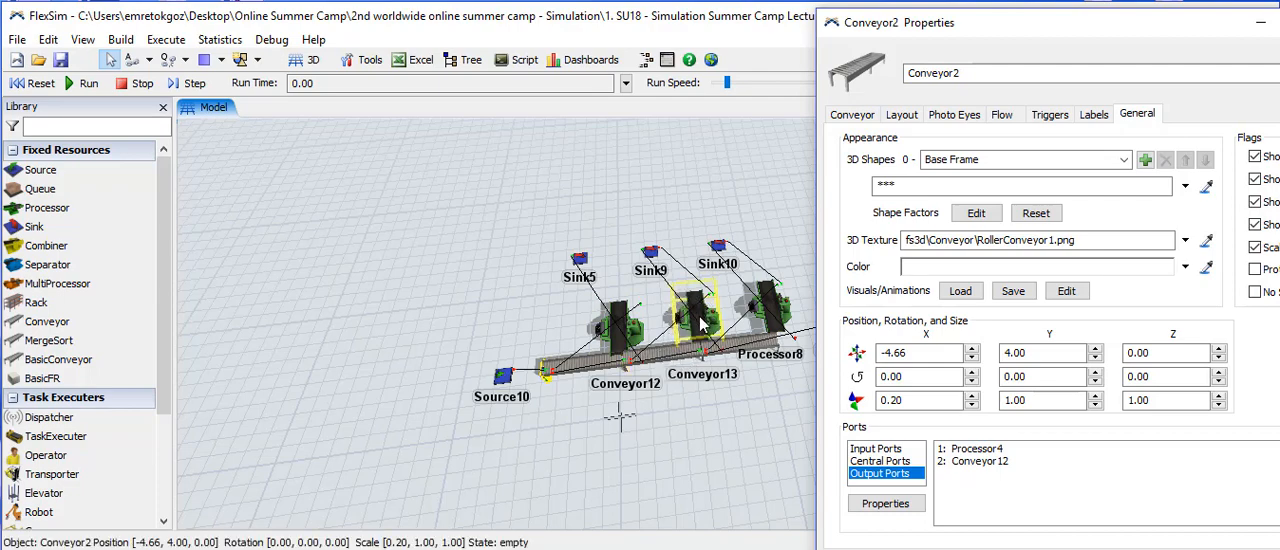
{"action": "left_click", "coordinate": [765, 350]}
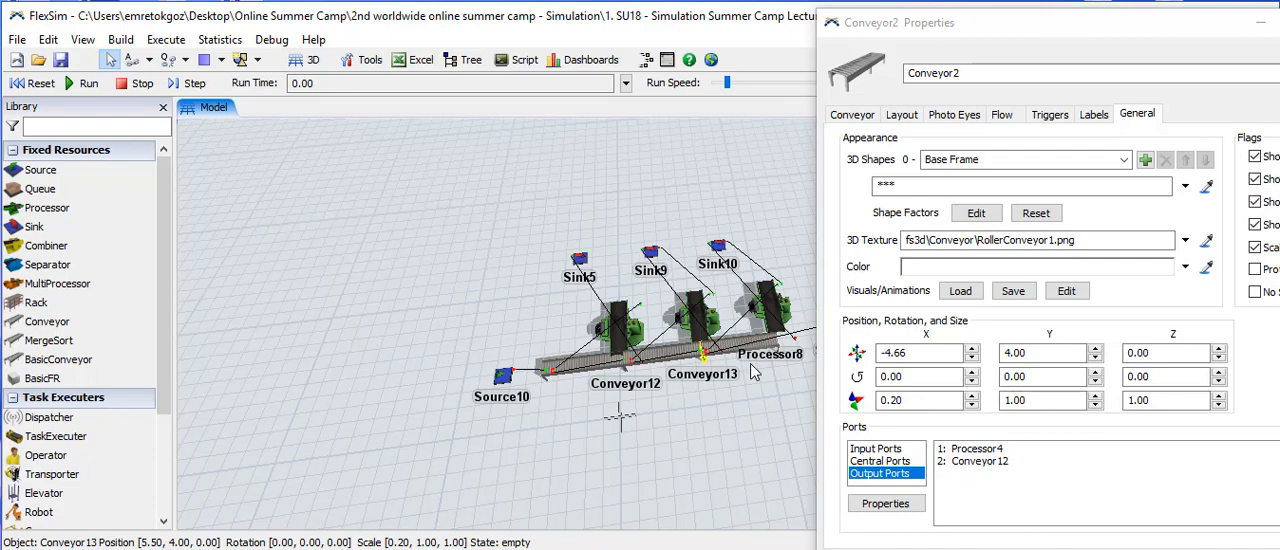
{"action": "left_click", "coordinate": [1138, 40]}
{"action": "left_click_drag", "start_coordinate": [1138, 40], "coordinate": [1190, 42]}
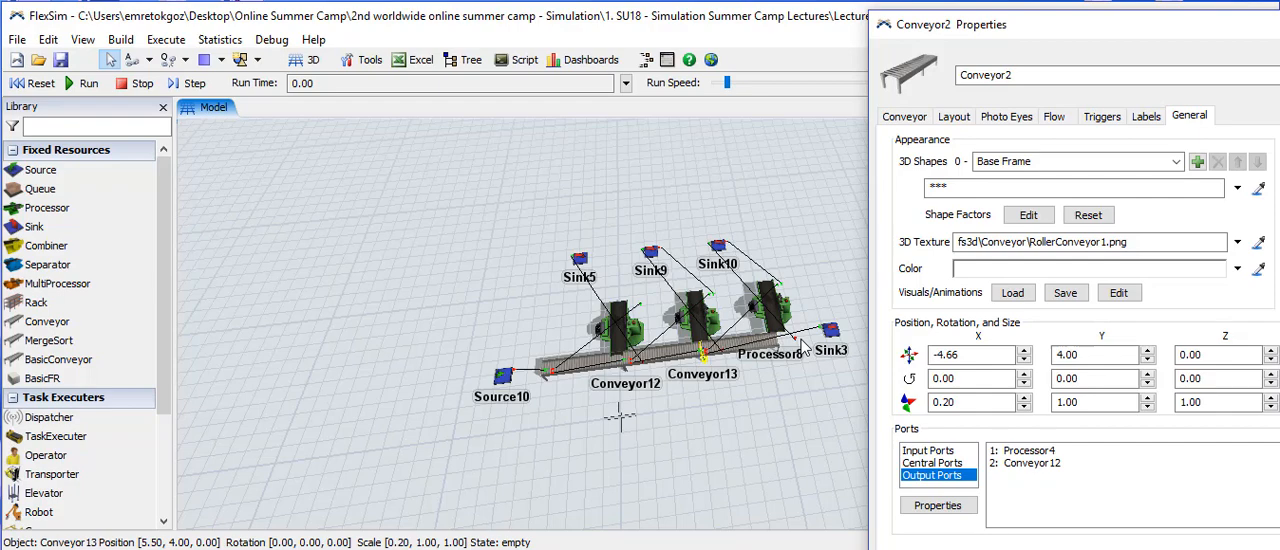
- Open Processor4's properties to review its setup and process time settings, and close them while keeping Conveyor2's properties open
{"action": "left_click", "coordinate": [615, 325]}
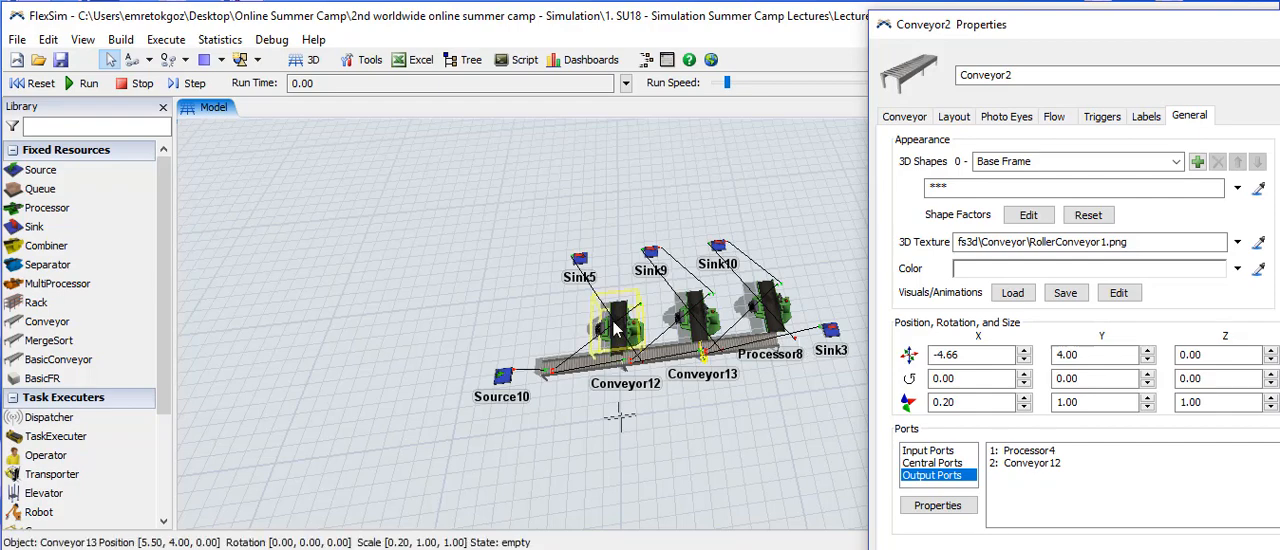
{"action": "double_click", "coordinate": [615, 325]}
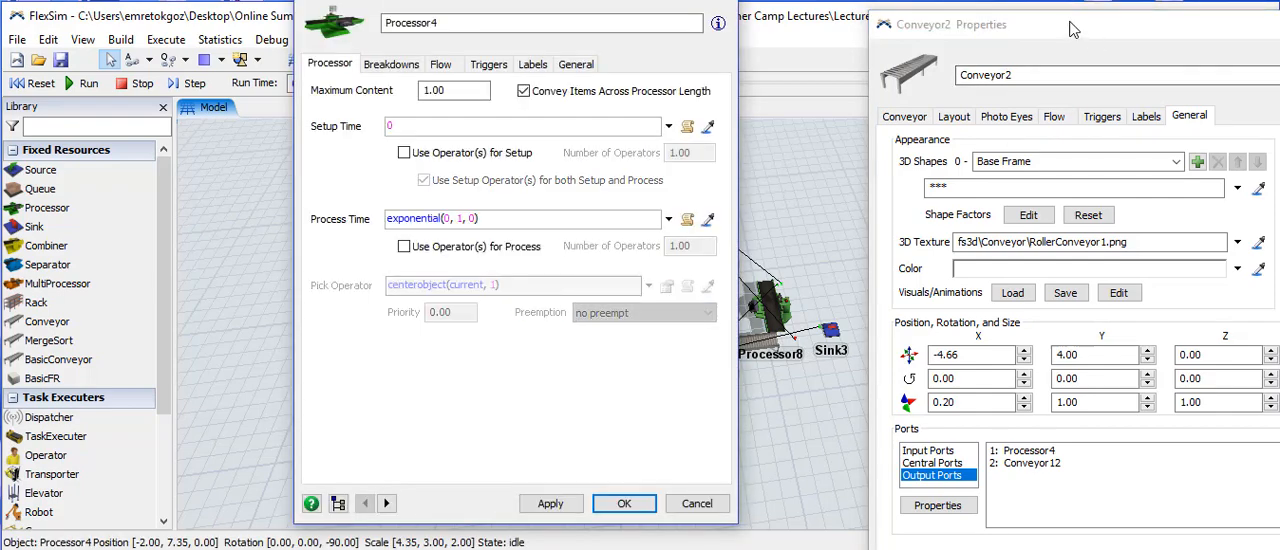
{"action": "left_click_drag", "start_coordinate": [1055, 30], "coordinate": [912, 33]}
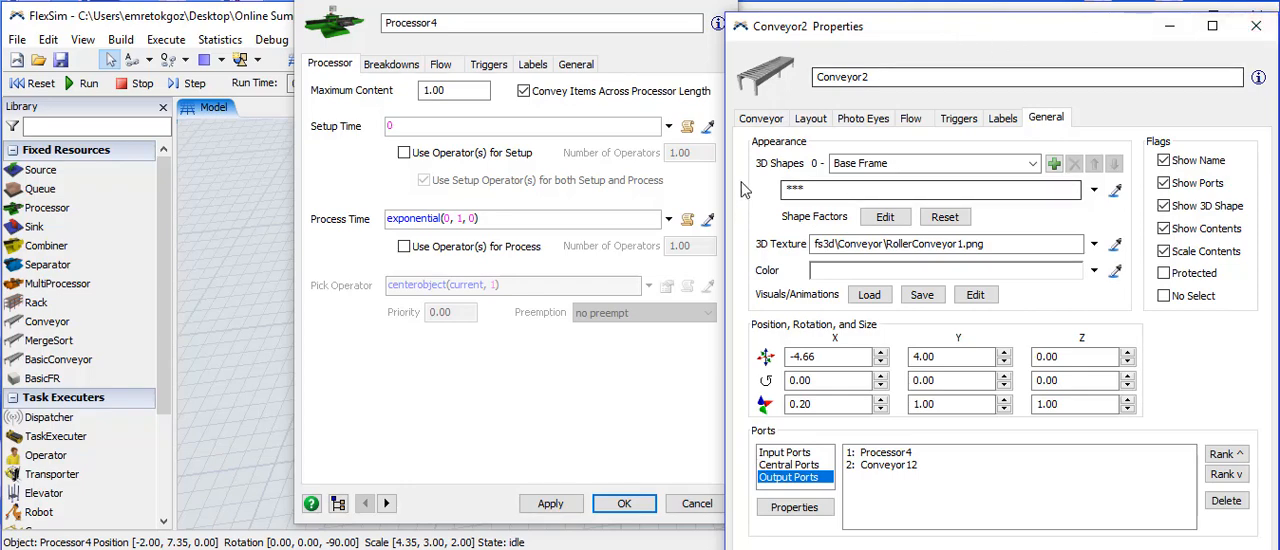
{"action": "left_click", "coordinate": [714, 0]}
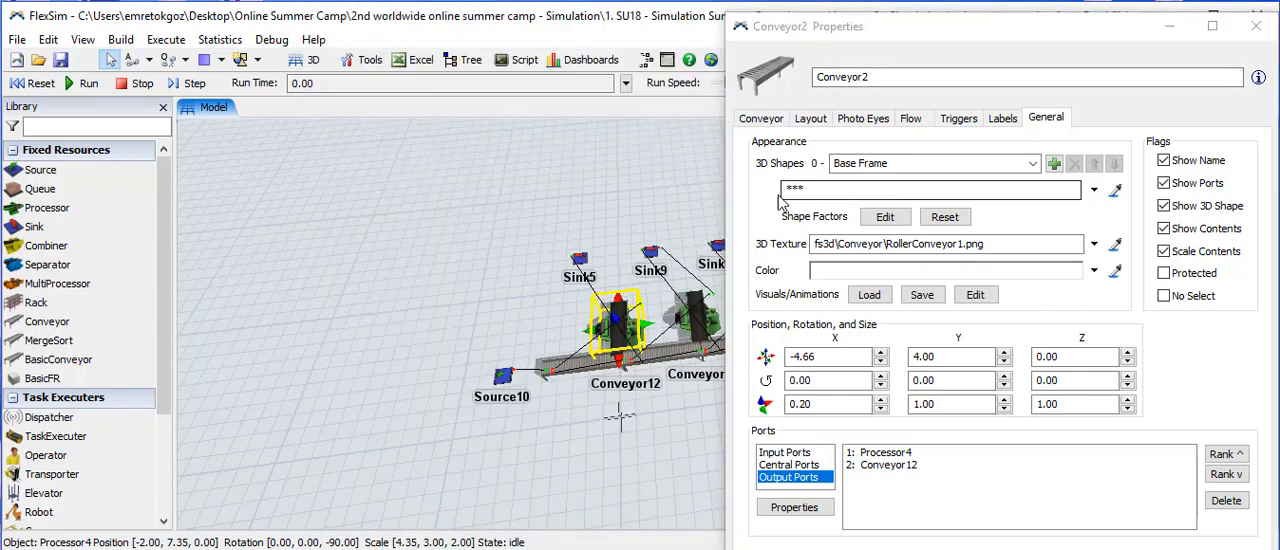
- Review Conveyor2's operation settings, including speed, maximum content and spacing value, and close its properties
{"action": "left_click", "coordinate": [764, 119]}
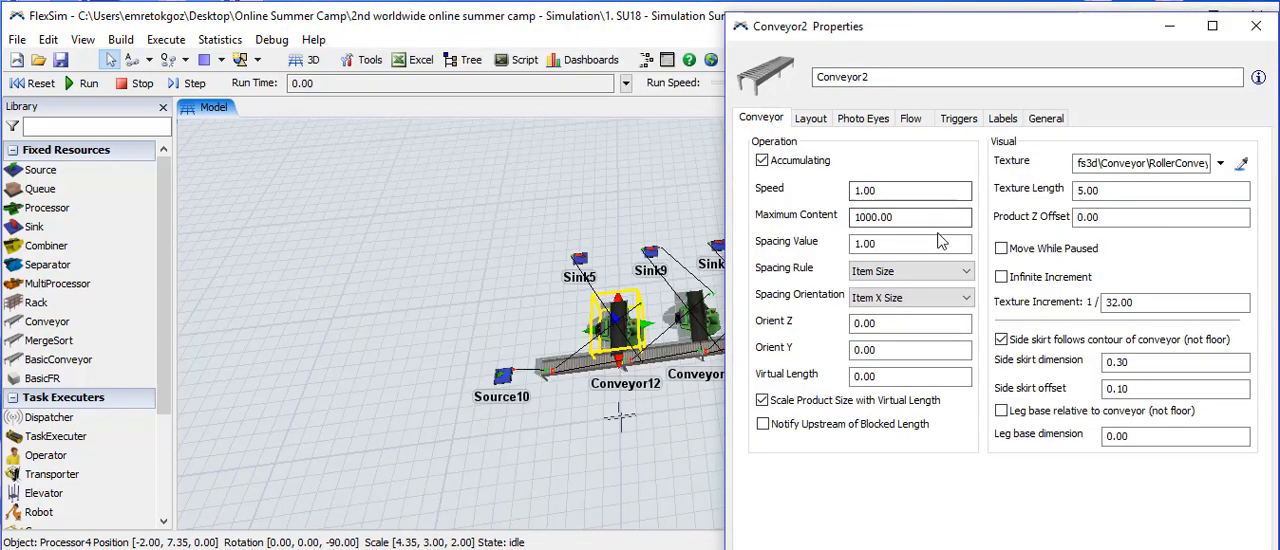
{"action": "left_click", "coordinate": [884, 243]}
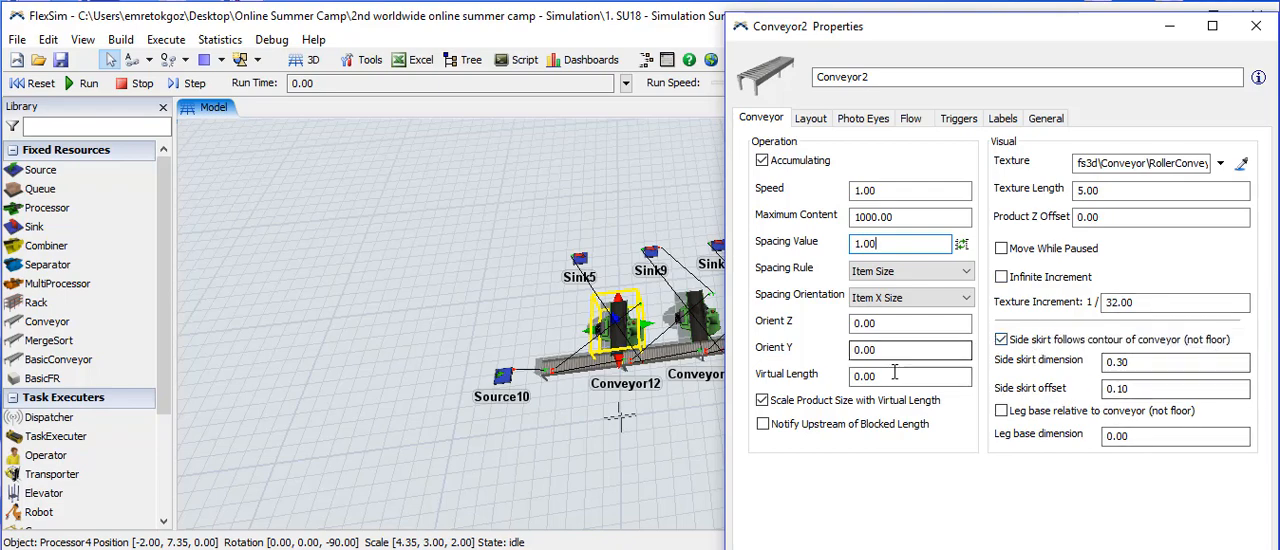
{"action": "left_click", "coordinate": [1256, 26]}
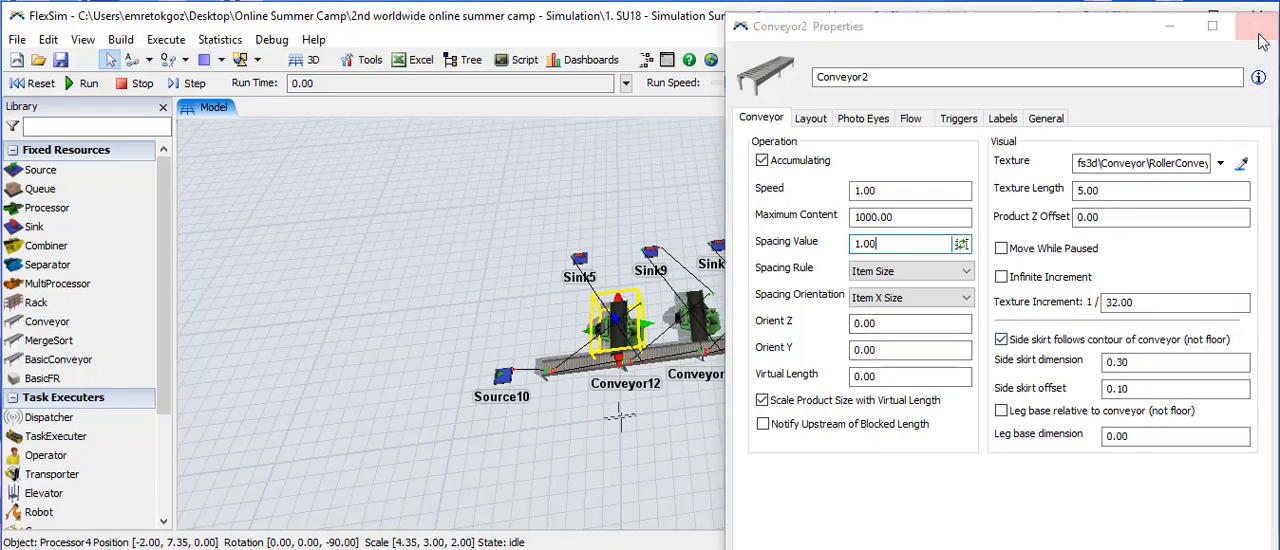
- Check the operation settings of Conveyor12 and Conveyor13 in turn, closing each properties window without changes
{"action": "double_click", "coordinate": [660, 357]}
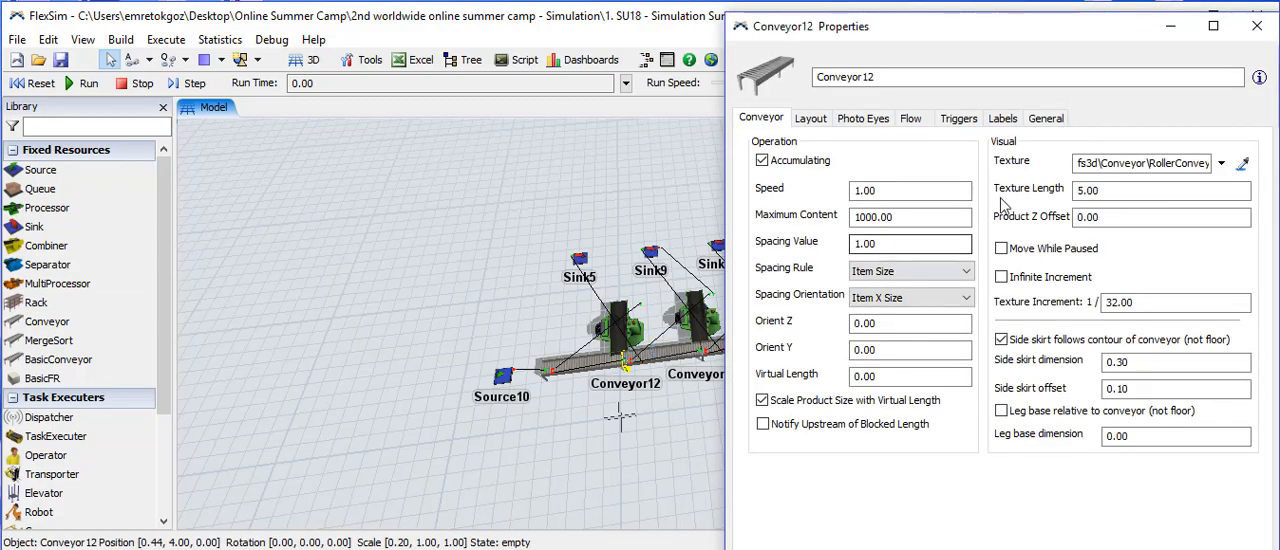
{"action": "left_click", "coordinate": [1257, 30]}
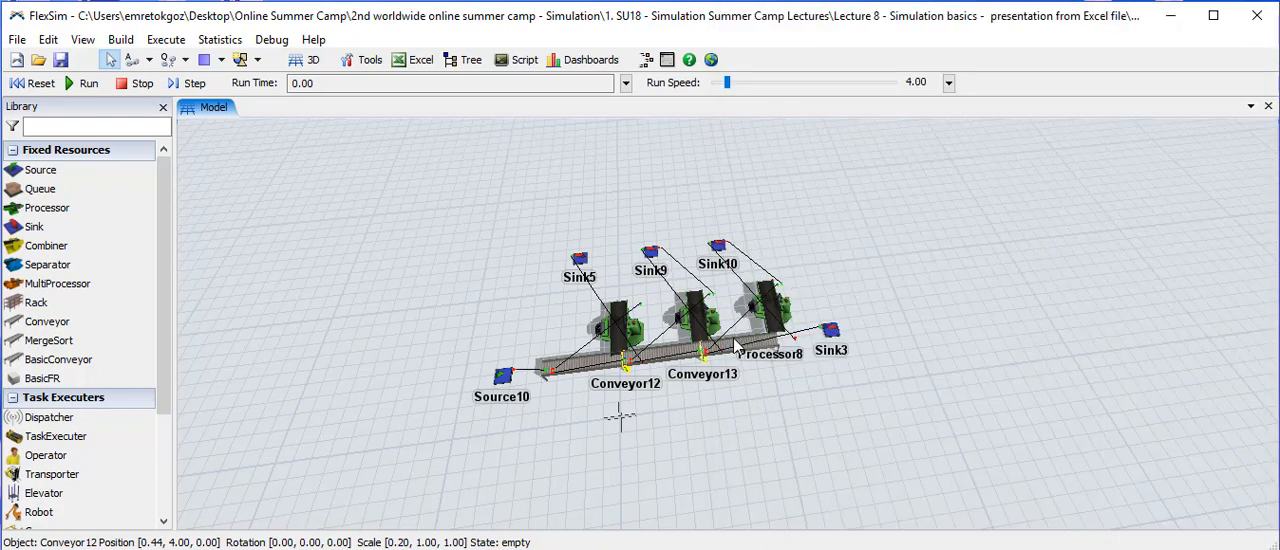
{"action": "double_click", "coordinate": [701, 351]}
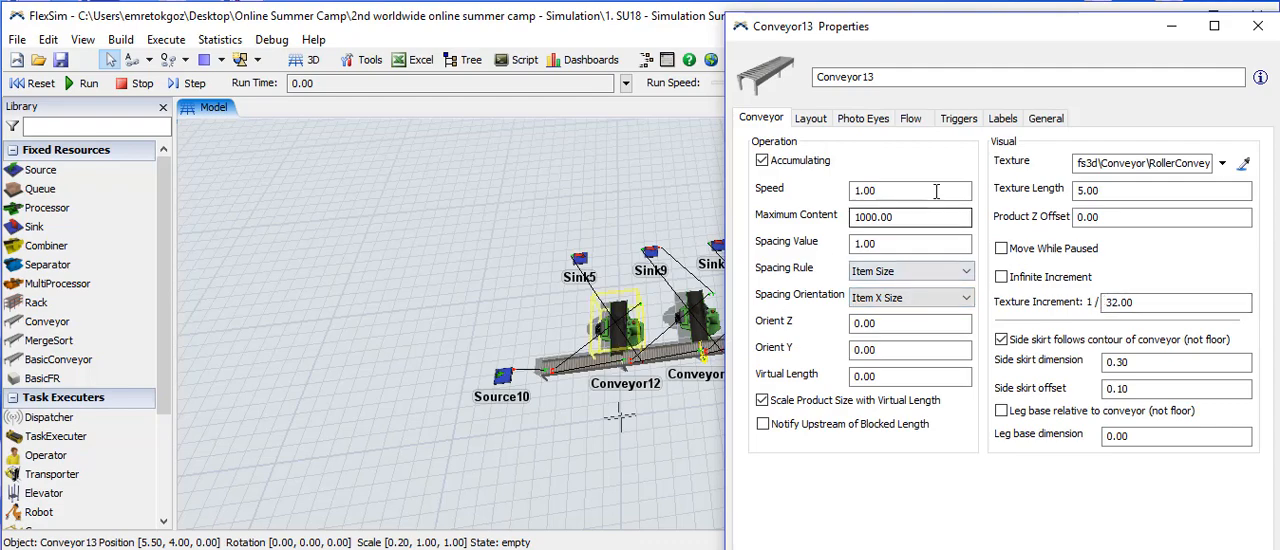
{"action": "left_click", "coordinate": [1252, 30]}
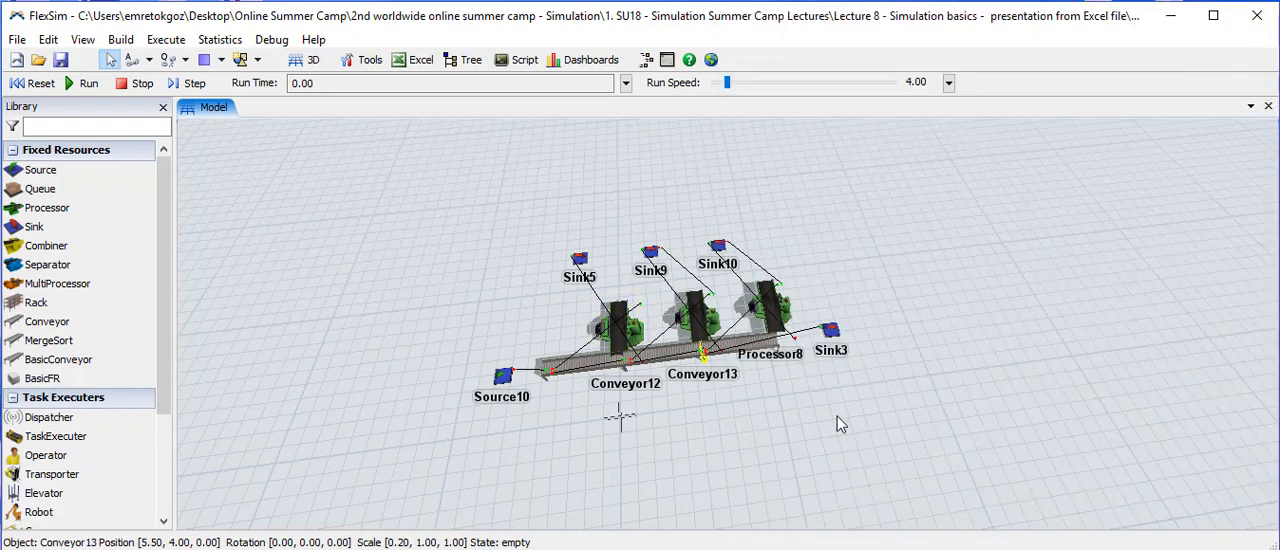
- Try pulling Conveyor2 and Conveyor12 out of the conveyor line to reveal their connections, undoing each move
{"action": "left_click_drag", "start_coordinate": [837, 416], "coordinate": [811, 407]}
{"action": "right_click_drag", "start_coordinate": [811, 409], "coordinate": [810, 398]}
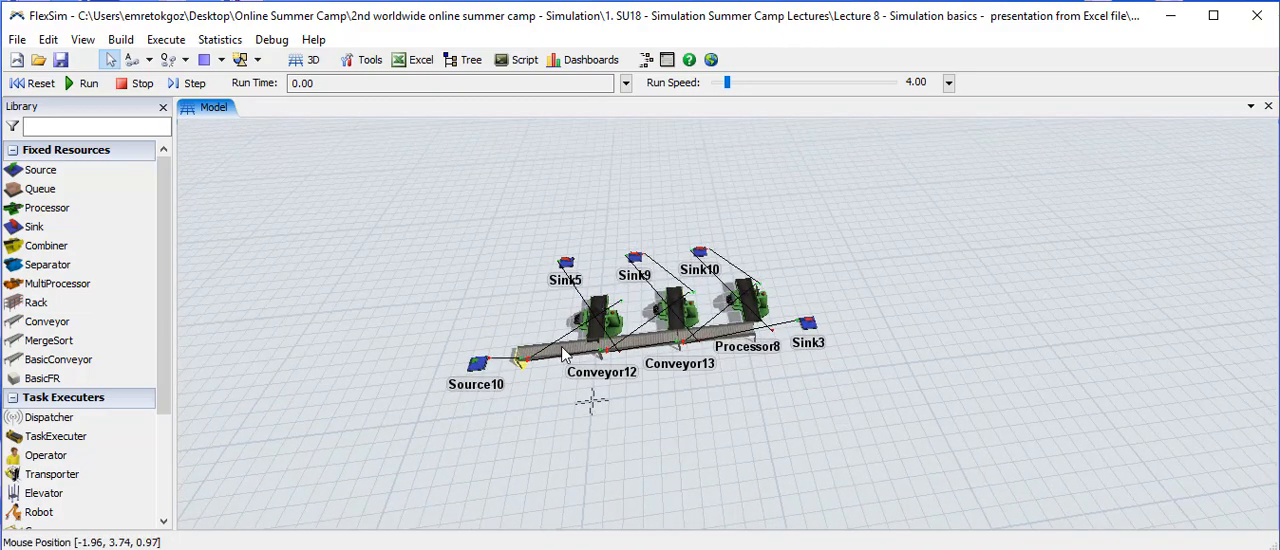
{"action": "left_click_drag", "start_coordinate": [557, 358], "coordinate": [543, 403]}
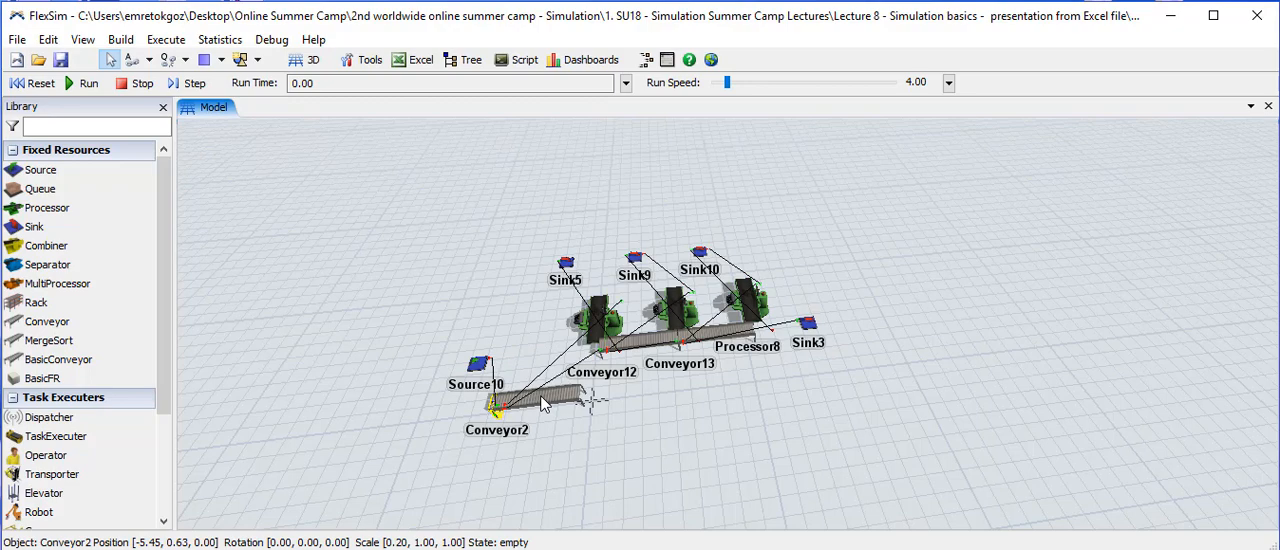
{"action": "key", "text": "ctrl+z"}
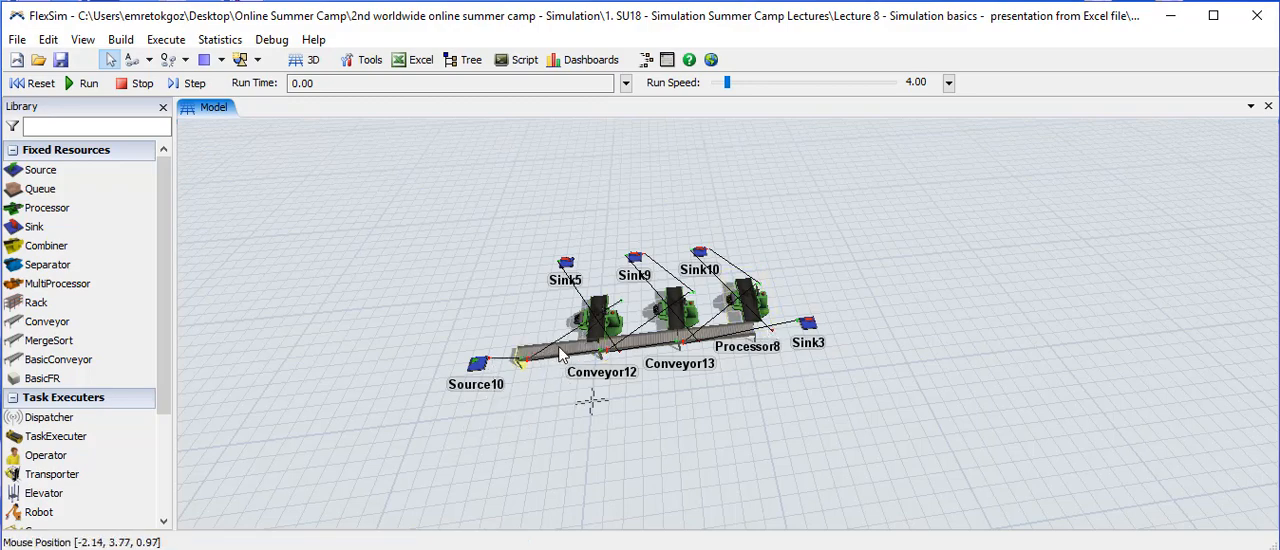
{"action": "left_click_drag", "start_coordinate": [560, 356], "coordinate": [509, 453]}
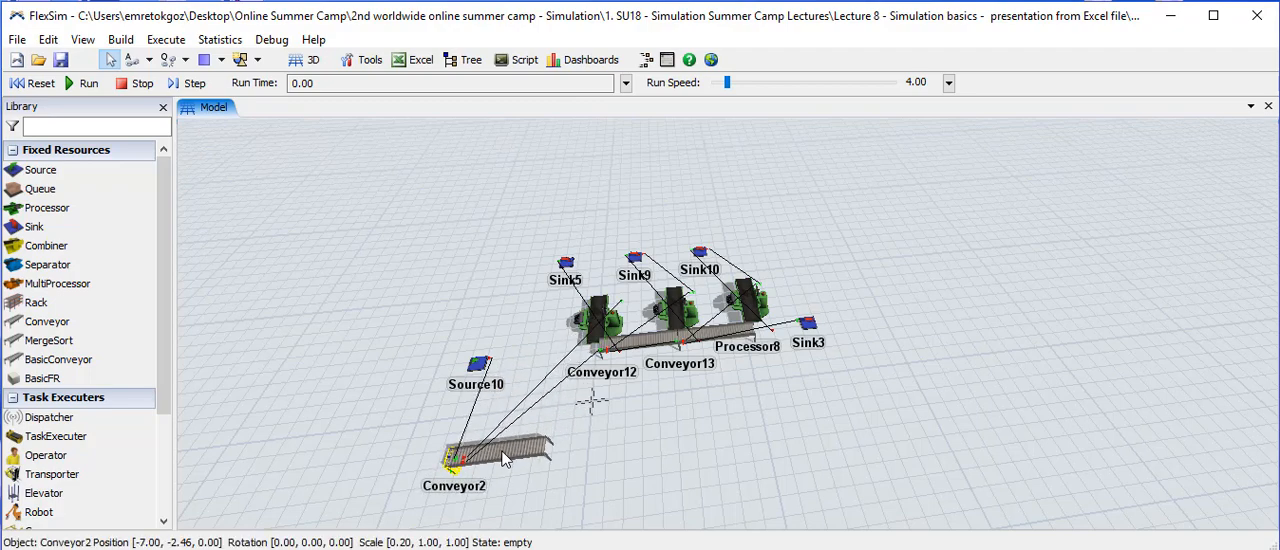
{"action": "left_click_drag", "start_coordinate": [505, 458], "coordinate": [511, 455]}
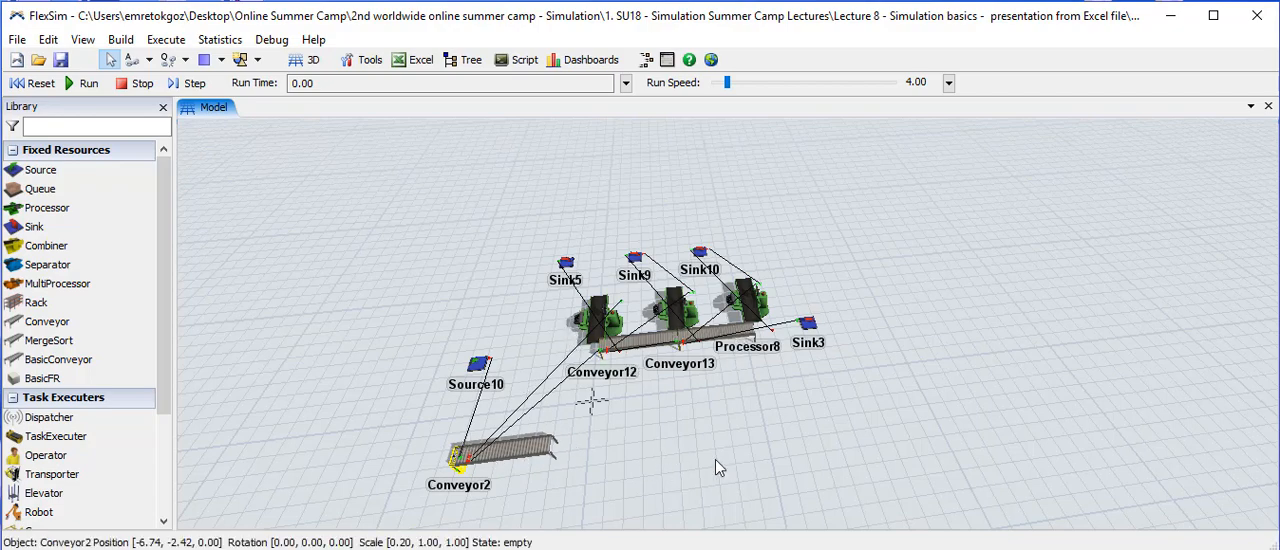
{"action": "key", "text": "ctrl+z"}
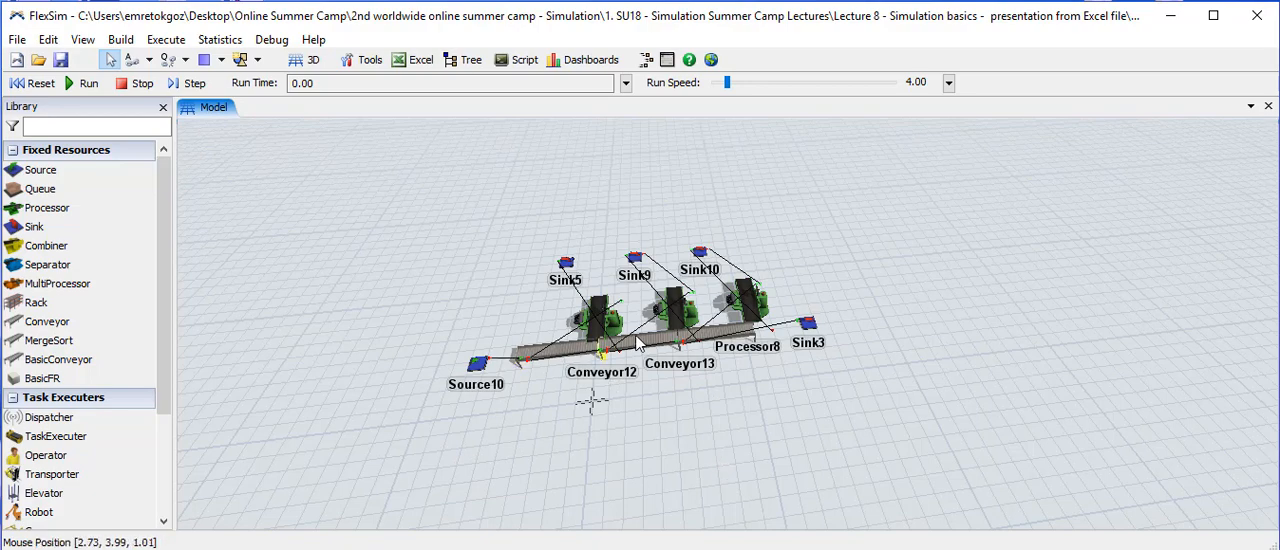
{"action": "left_click_drag", "start_coordinate": [636, 343], "coordinate": [646, 430]}
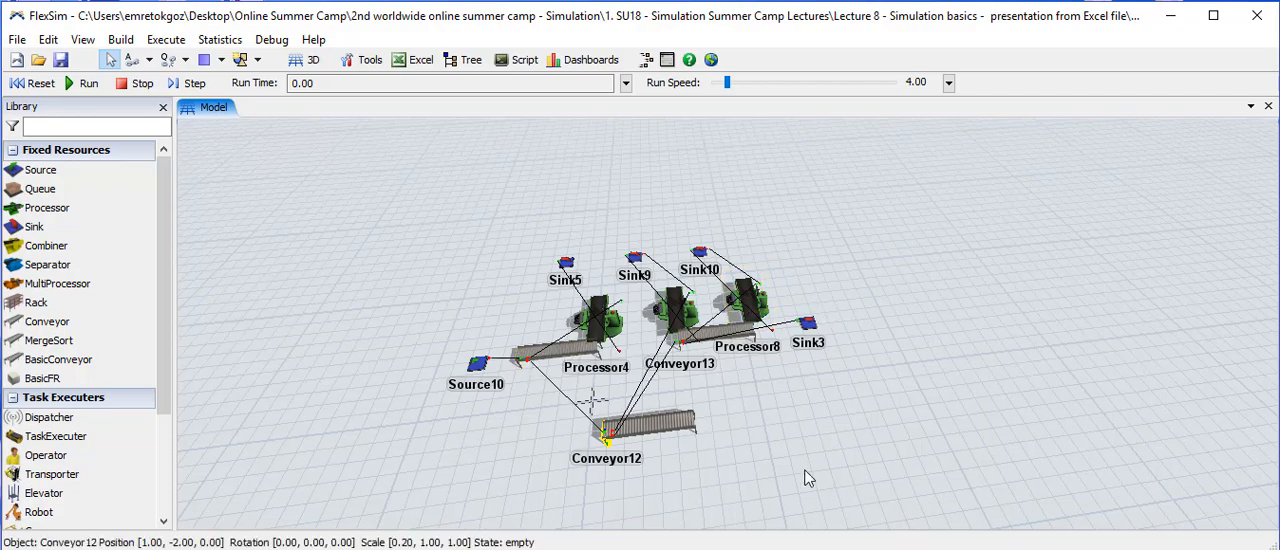
{"action": "key", "text": "ctrl+z"}
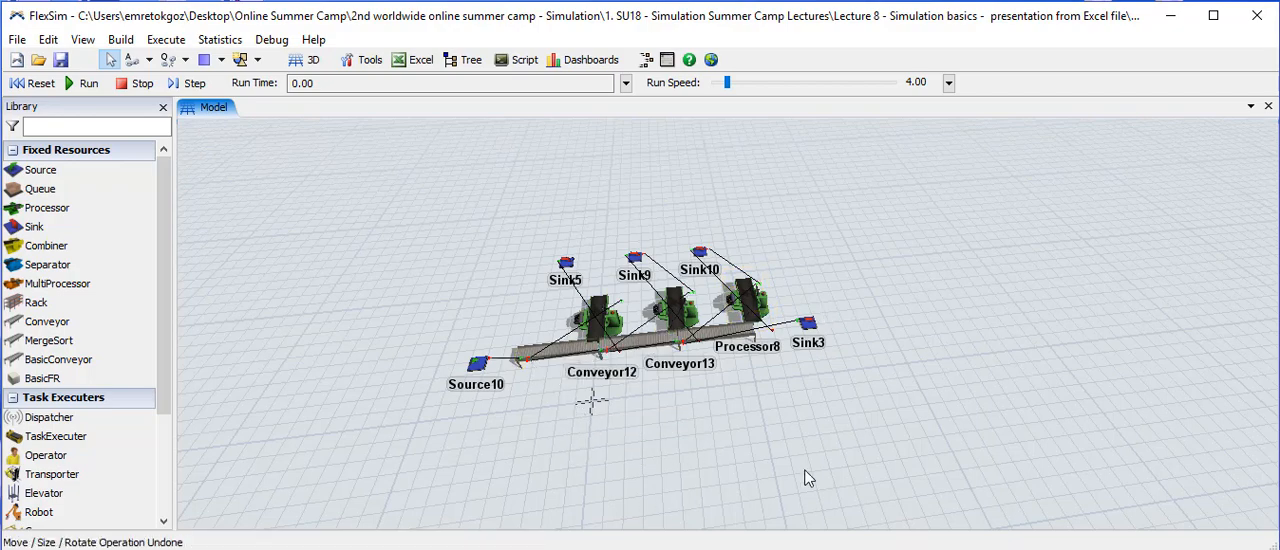
- Examine Conveyor12's input, central and output port connections and compare them with the line in the model
{"action": "double_click", "coordinate": [645, 350]}
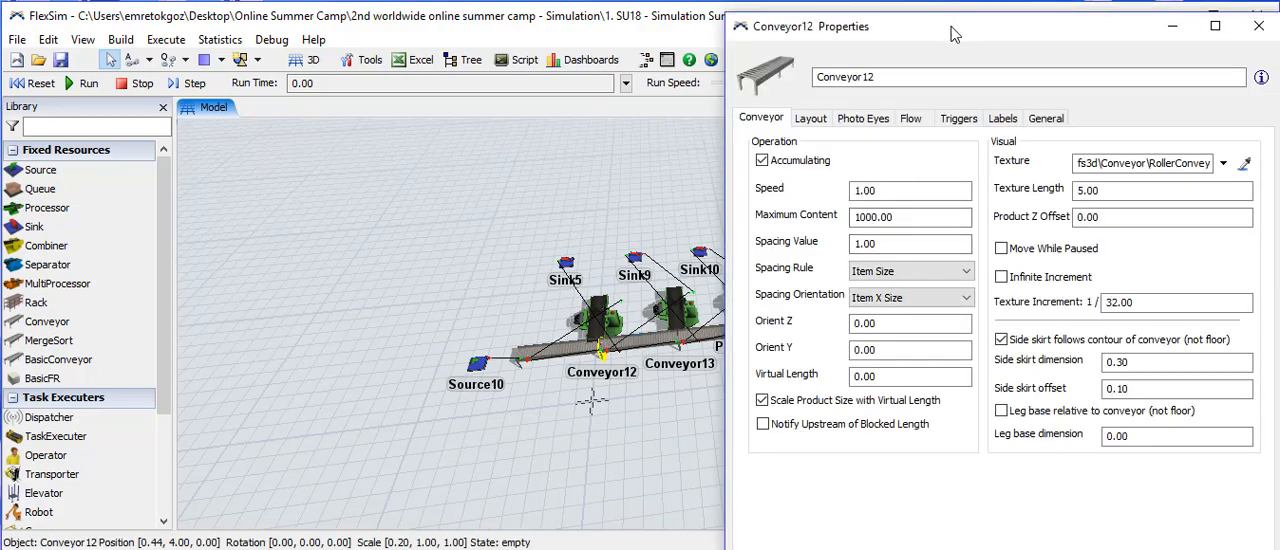
{"action": "left_click_drag", "start_coordinate": [954, 35], "coordinate": [875, 40]}
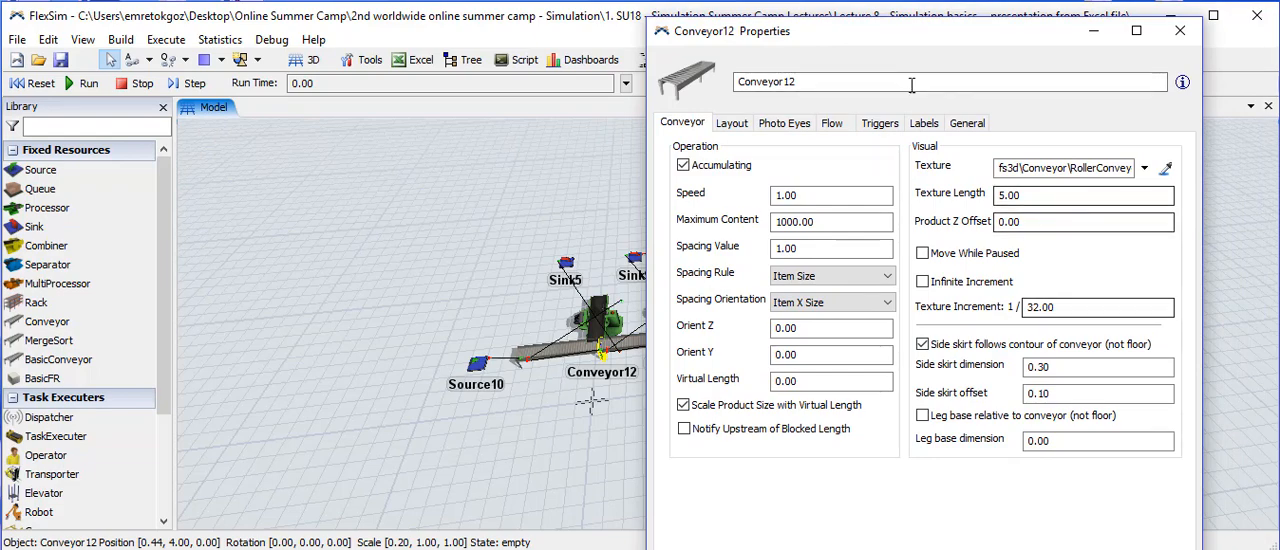
{"action": "left_click", "coordinate": [967, 123]}
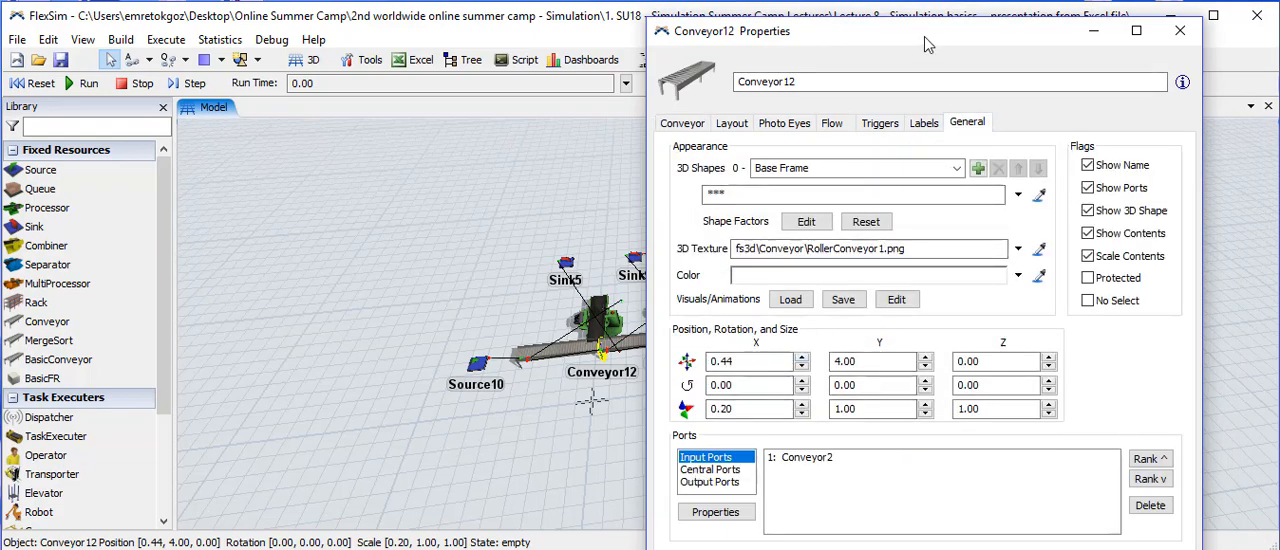
{"action": "left_click_drag", "start_coordinate": [918, 43], "coordinate": [987, 33]}
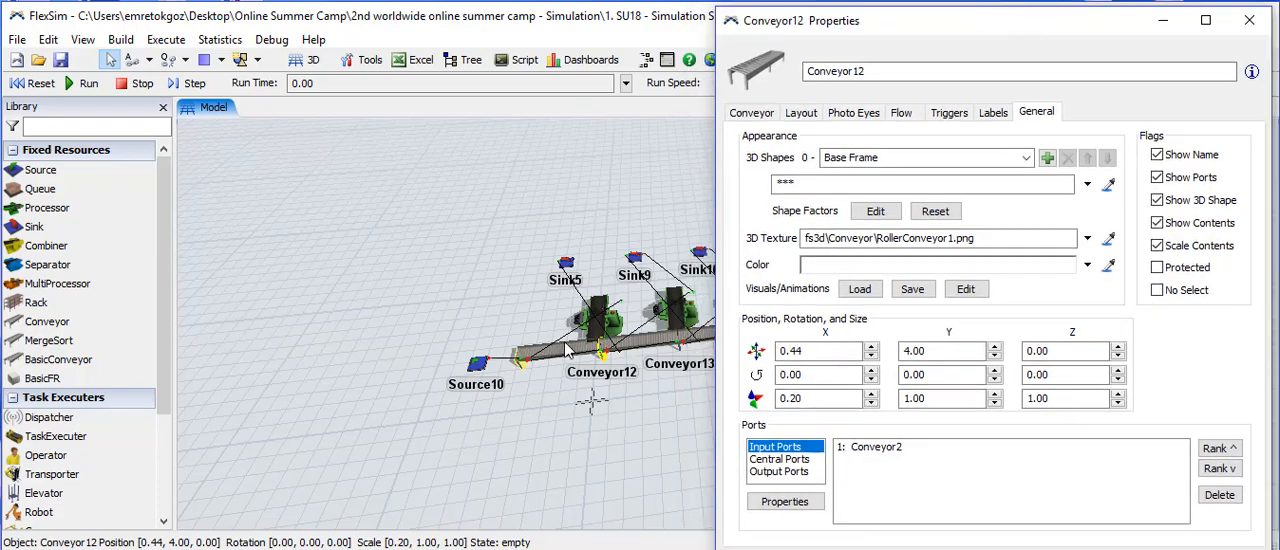
{"action": "left_click", "coordinate": [785, 459]}
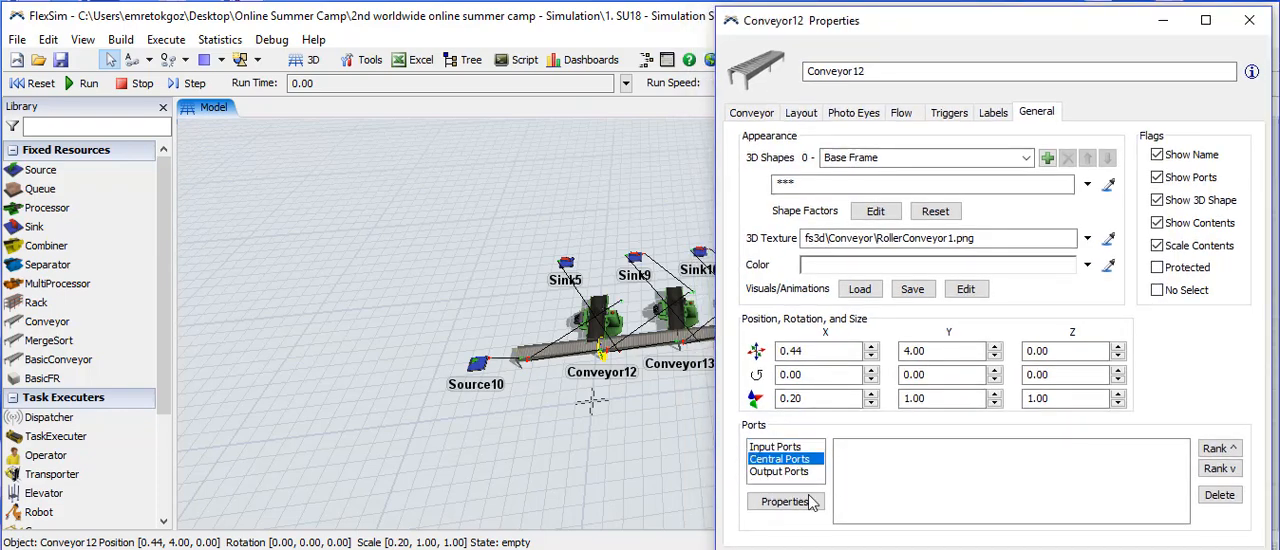
{"action": "left_click", "coordinate": [790, 472]}
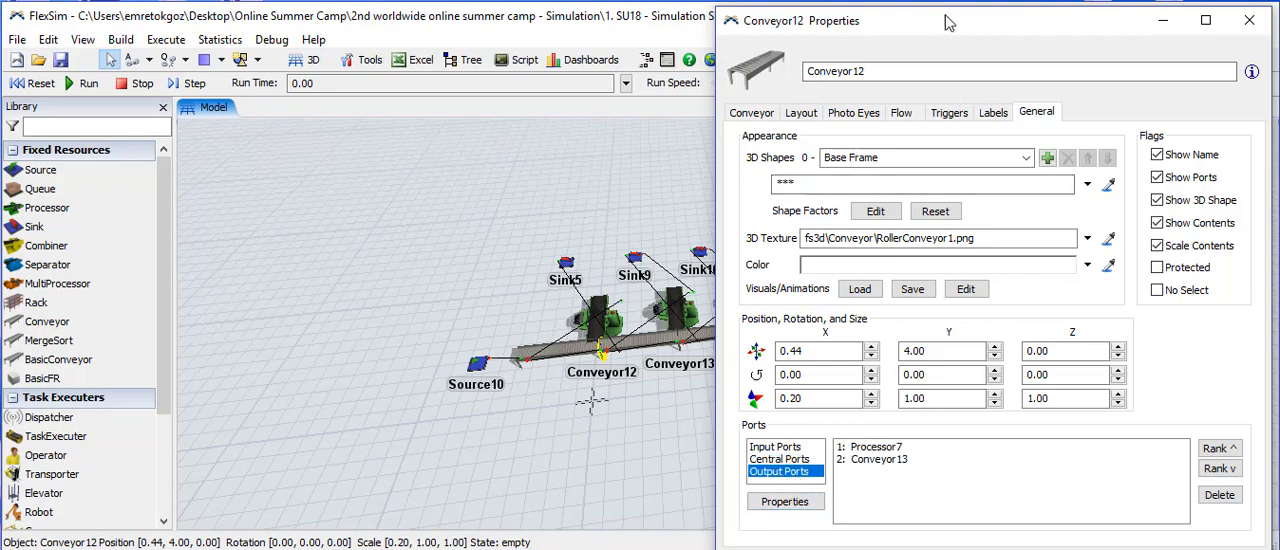
{"action": "left_click_drag", "start_coordinate": [938, 18], "coordinate": [1025, 11]}
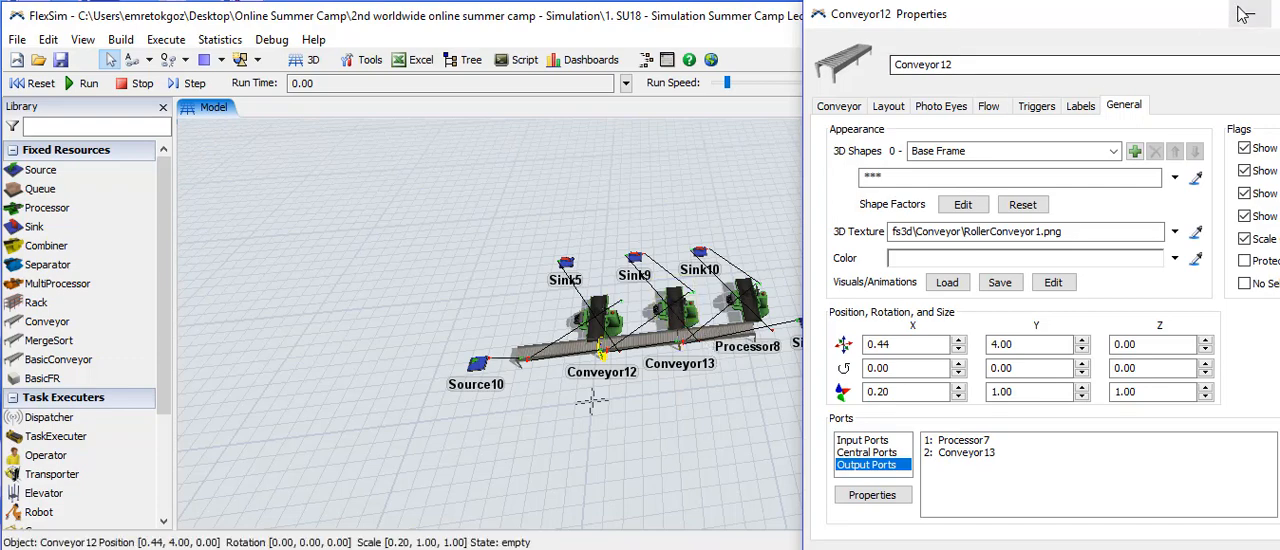
- Review Conveyor12's operation settings again and close its properties
{"action": "left_click_drag", "start_coordinate": [1157, 22], "coordinate": [953, 17]}
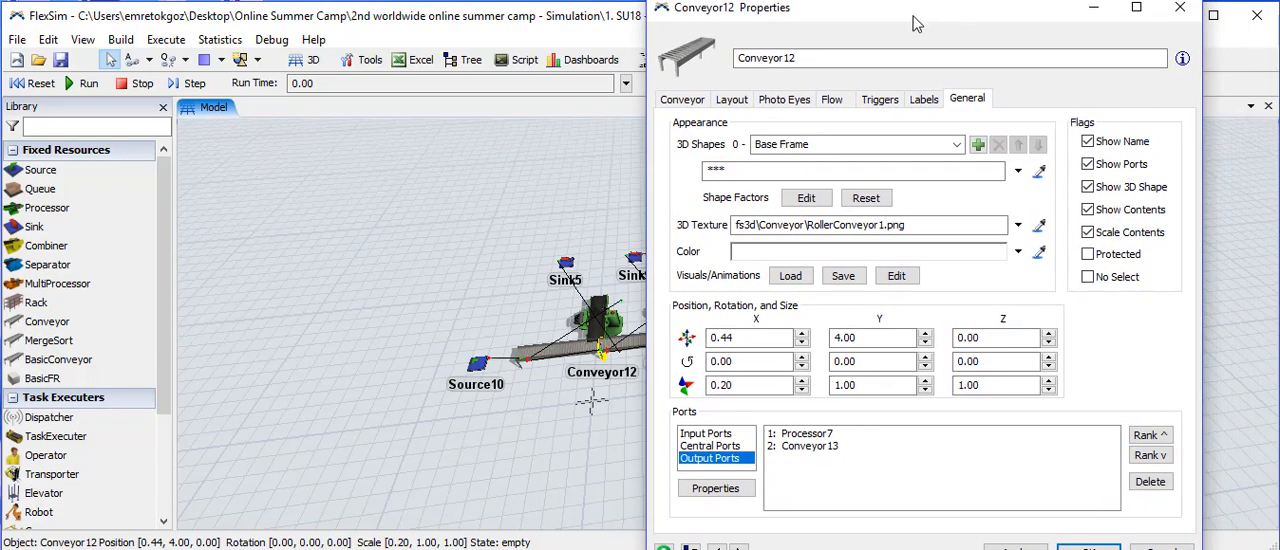
{"action": "left_click", "coordinate": [681, 100]}
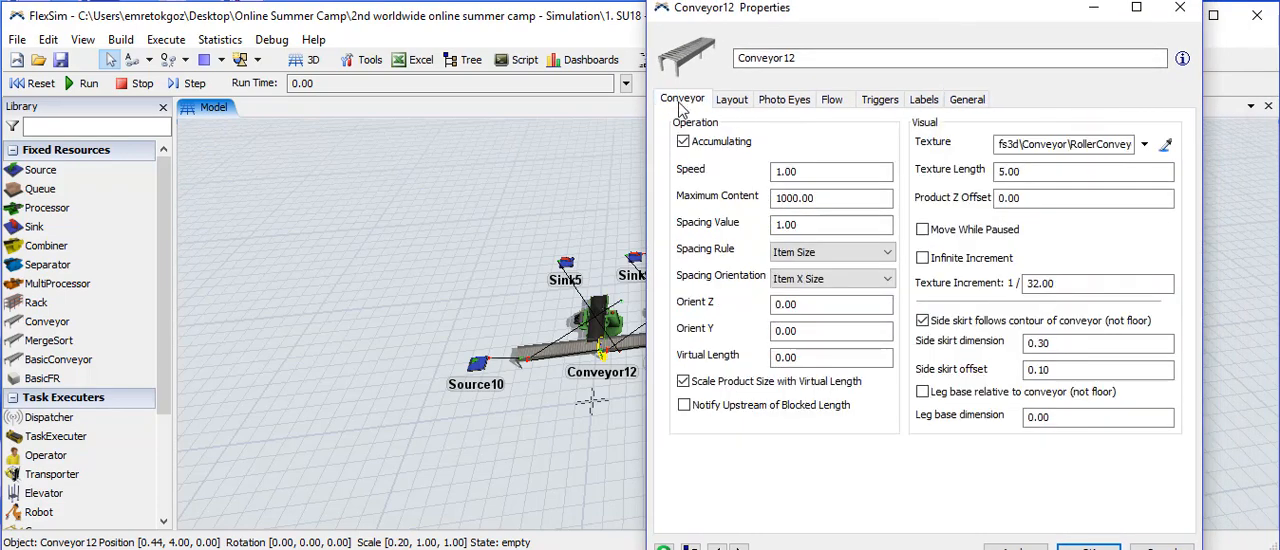
{"action": "left_click", "coordinate": [1180, 8]}
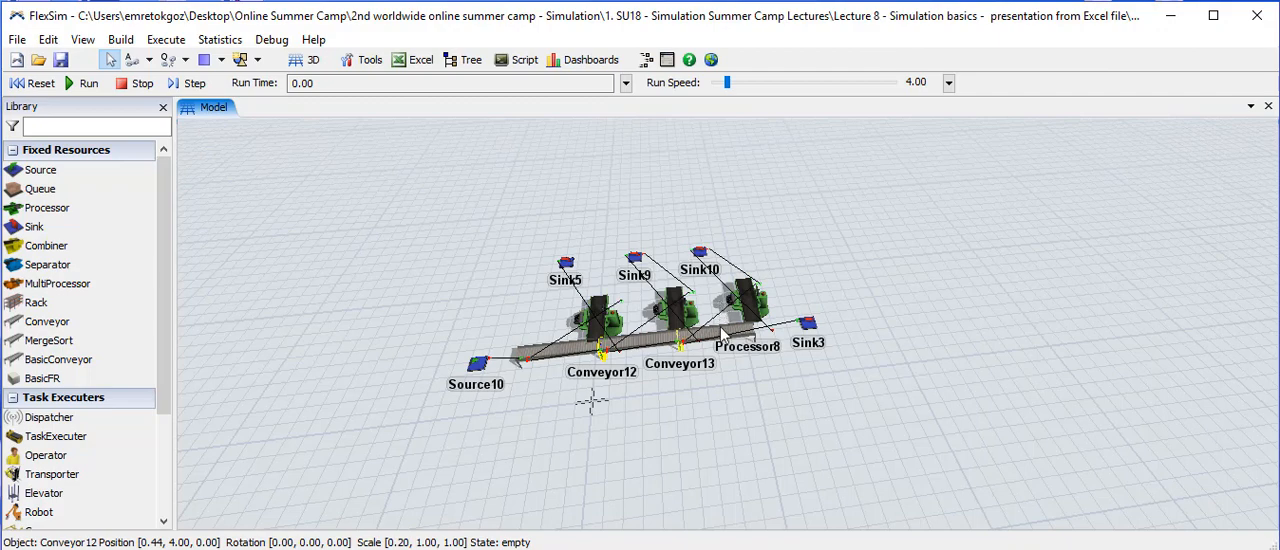
- Examine Conveyor13's input, central and output port connections and compare them with the objects in the model
{"action": "double_click", "coordinate": [723, 333]}
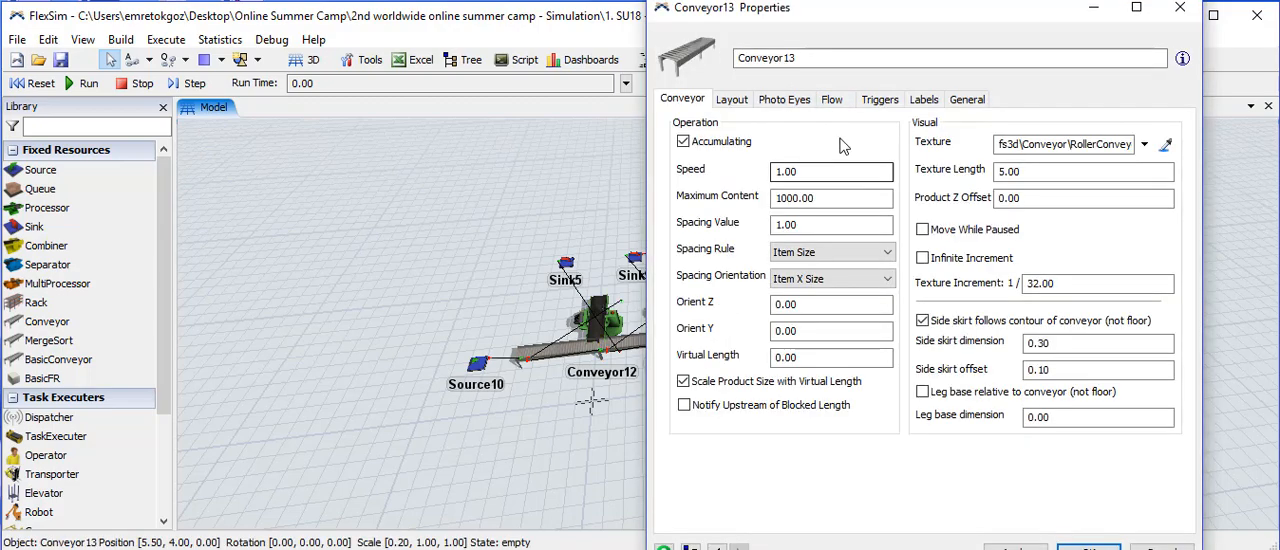
{"action": "left_click", "coordinate": [967, 99]}
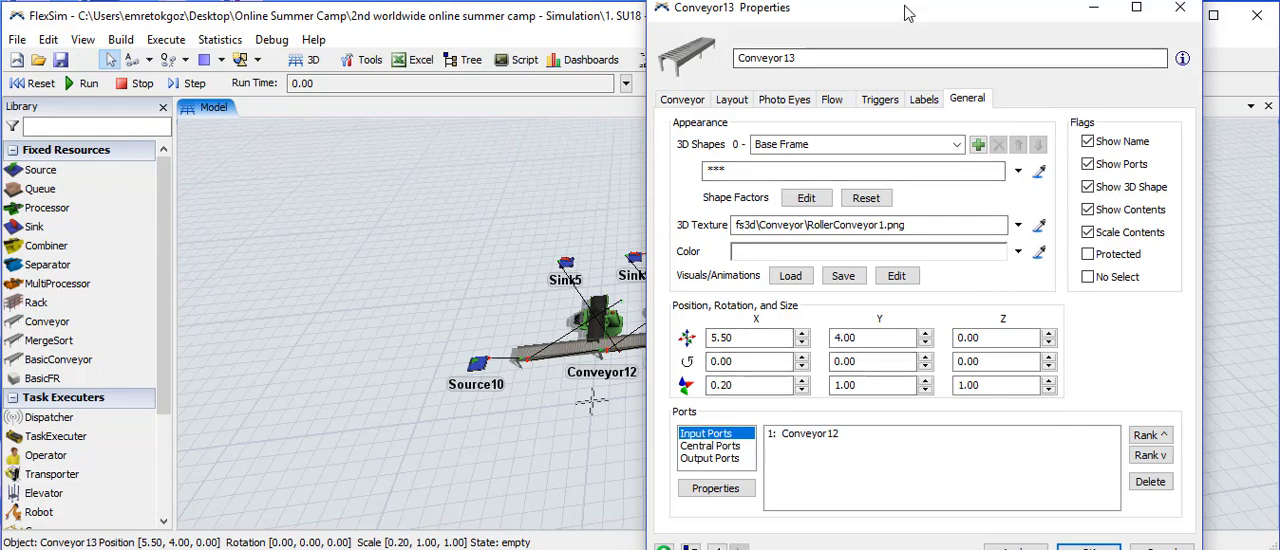
{"action": "left_click_drag", "start_coordinate": [908, 12], "coordinate": [1017, 1]}
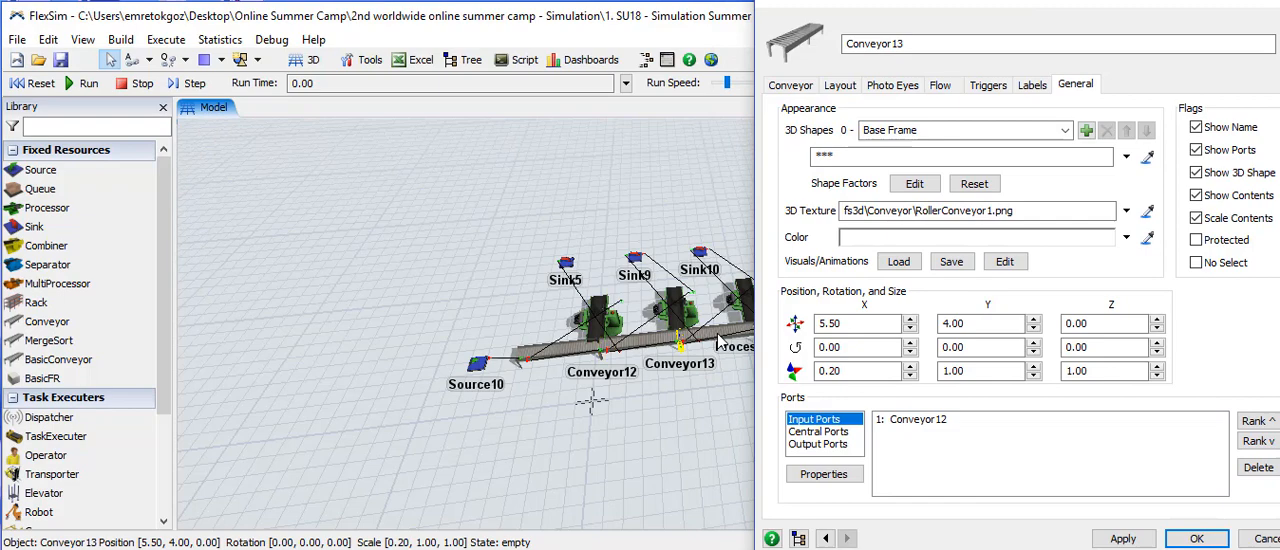
{"action": "left_click", "coordinate": [820, 431]}
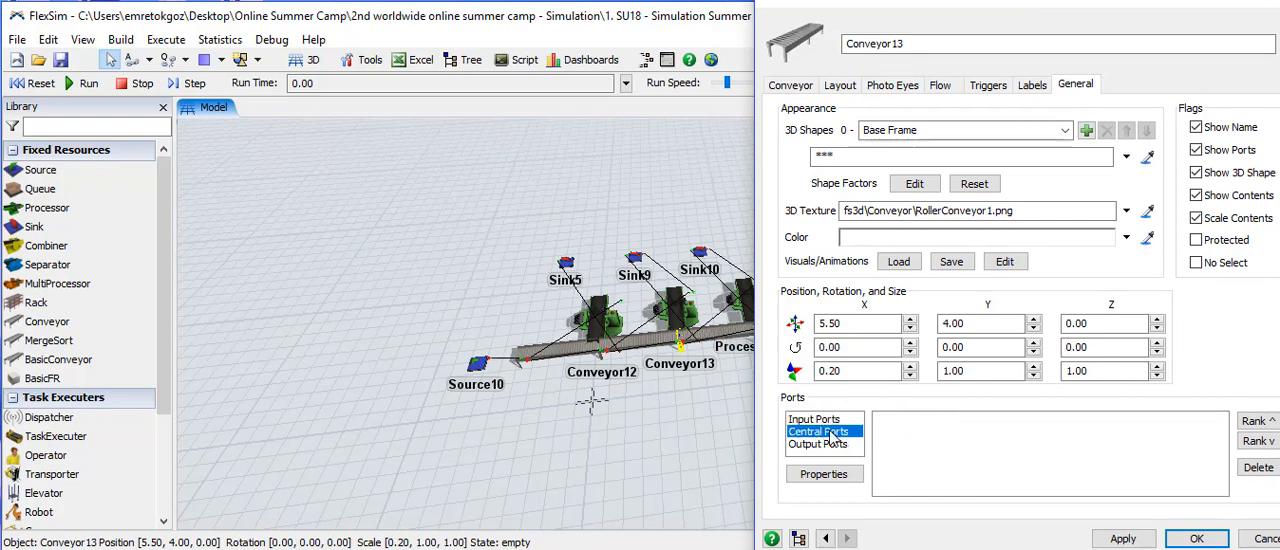
{"action": "left_click", "coordinate": [825, 446]}
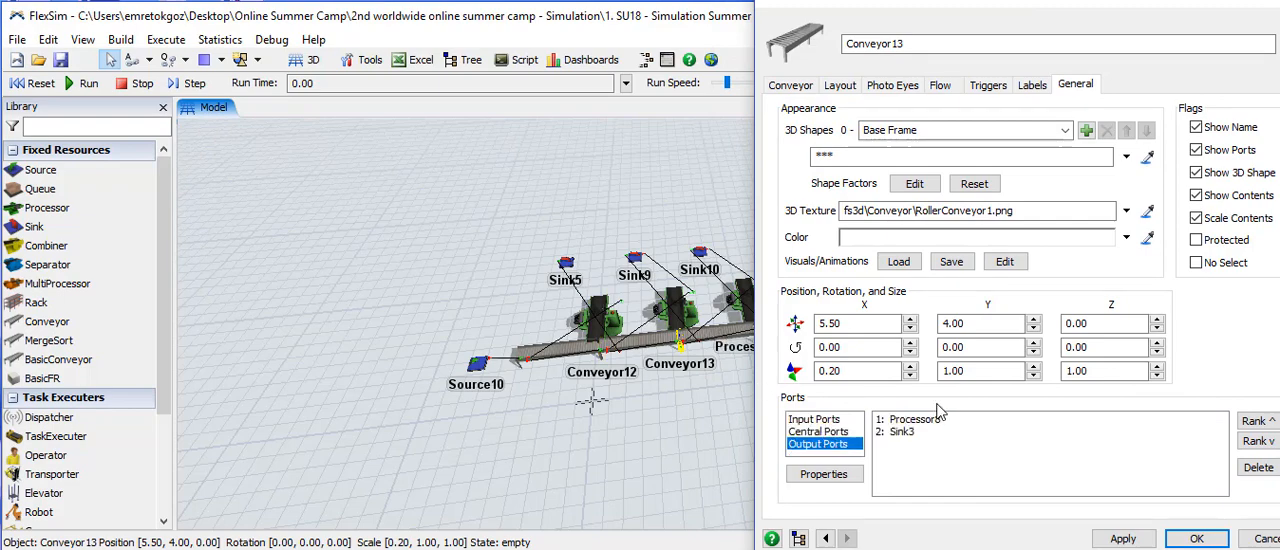
{"action": "left_click_drag", "start_coordinate": [832, 174], "coordinate": [877, 170]}
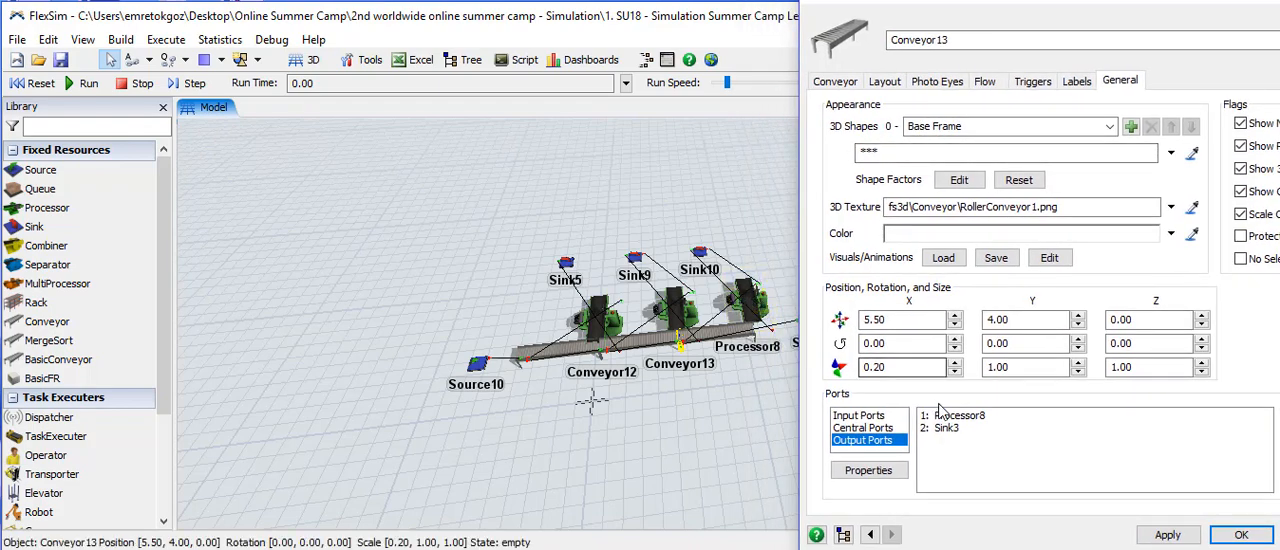
- Compare Conveyor13's output ports with Processor8 and Sink3 in the model, and close its properties
{"action": "left_click_drag", "start_coordinate": [975, 4], "coordinate": [1043, 0]}
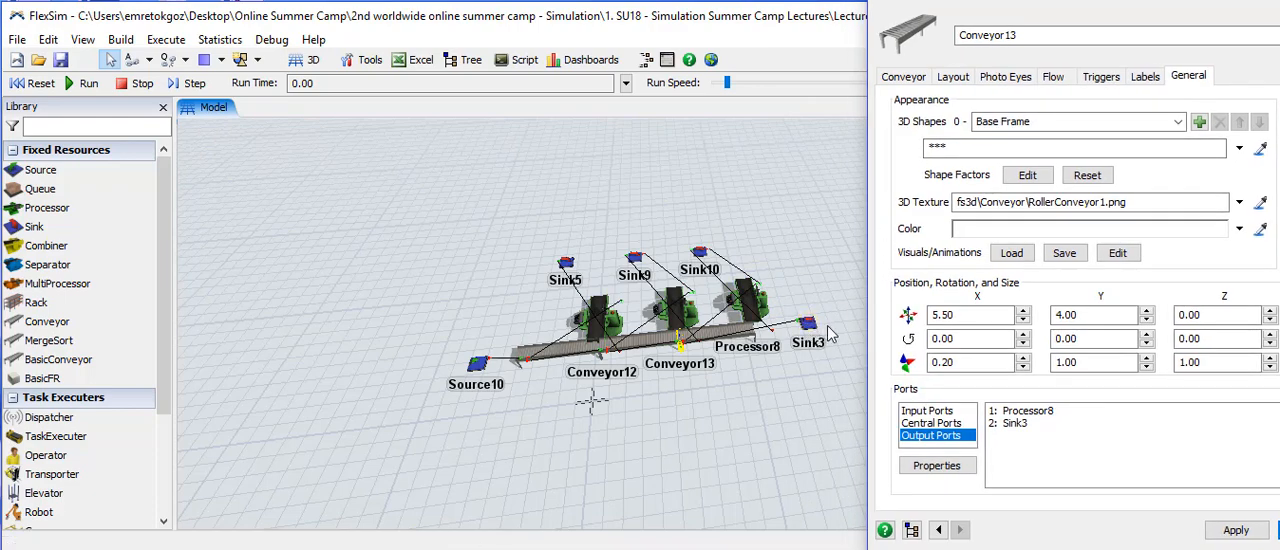
{"action": "left_click_drag", "start_coordinate": [1110, 3], "coordinate": [1018, 14]}
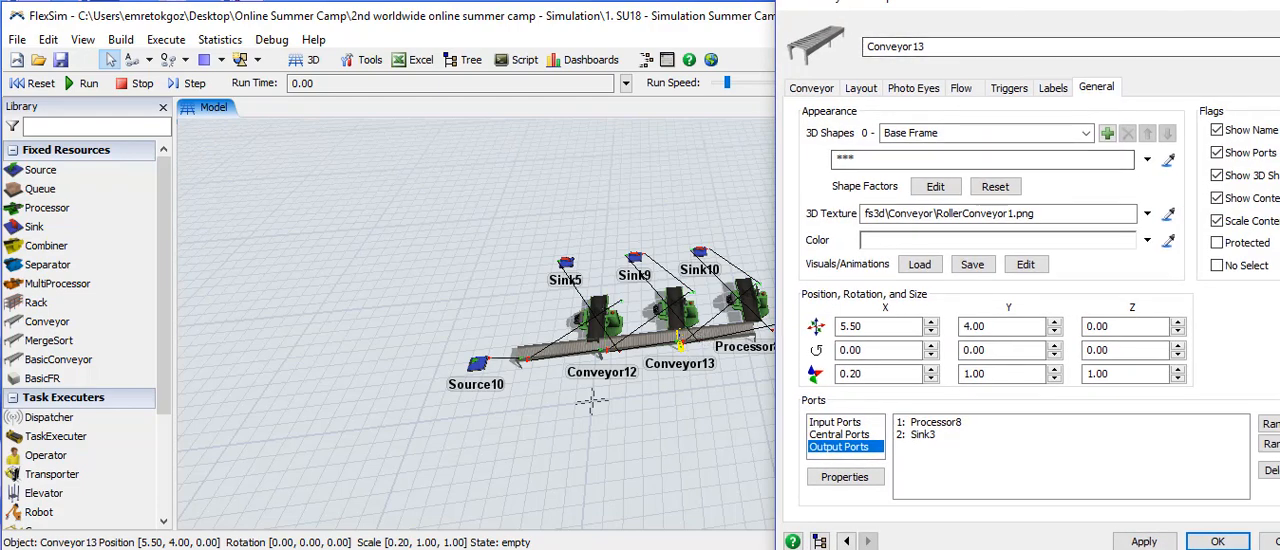
{"action": "left_click_drag", "start_coordinate": [1025, 9], "coordinate": [812, 30]}
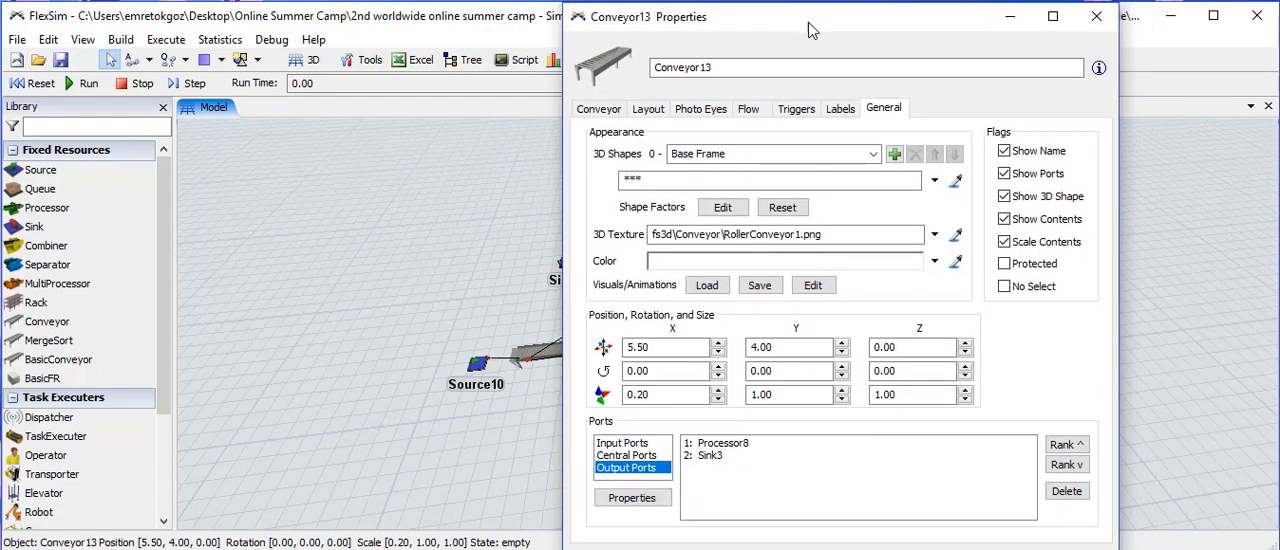
{"action": "left_click", "coordinate": [1096, 16]}
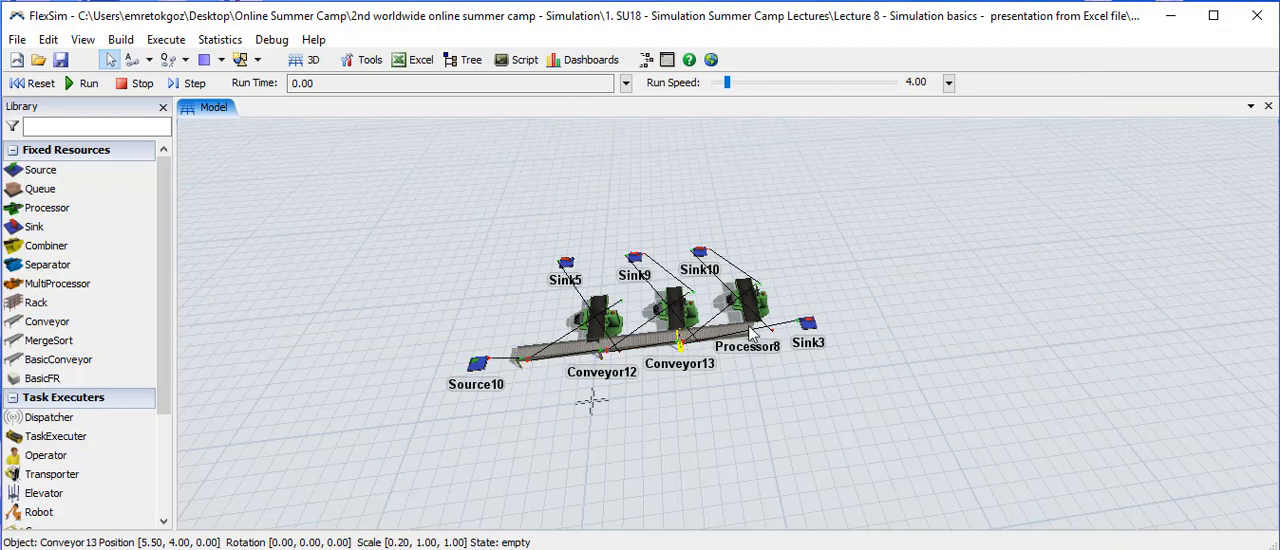
- Run the simulation to watch the item flow, stop it and reset the model
{"action": "left_click", "coordinate": [80, 83]}
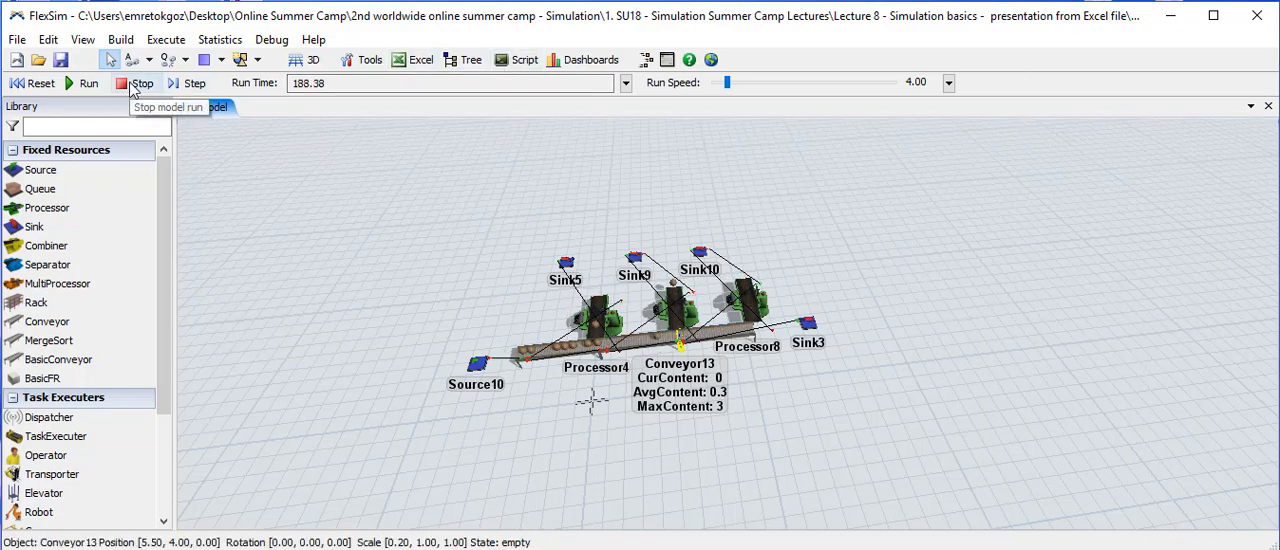
{"action": "left_click", "coordinate": [133, 88]}
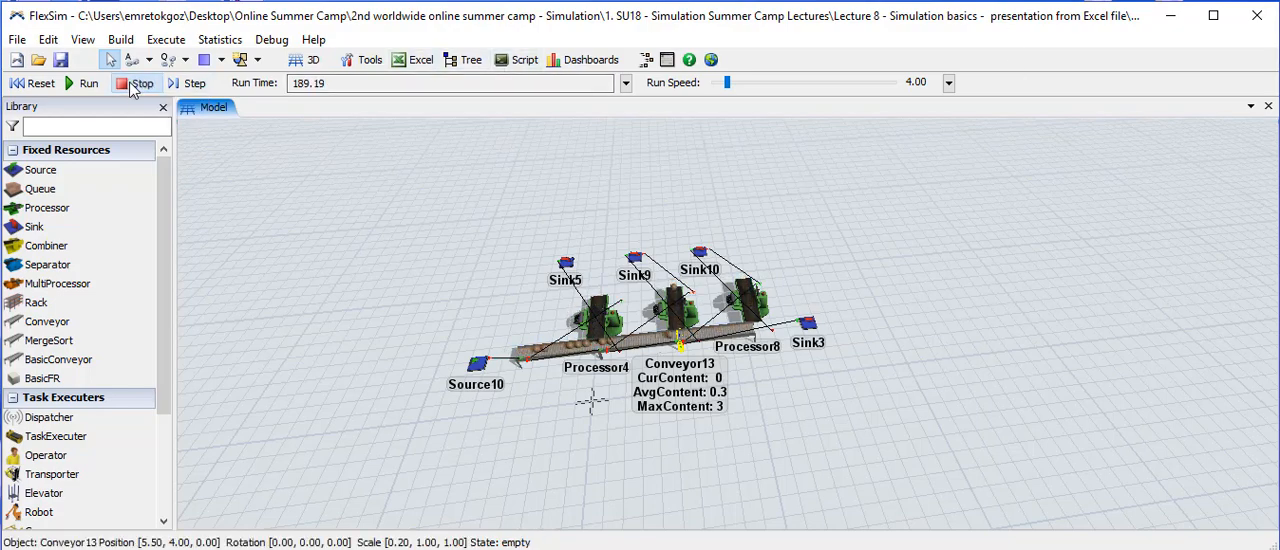
{"action": "left_click", "coordinate": [35, 83]}
- Review Processor4's process time, breakdown, flow, trigger and label settings
{"action": "double_click", "coordinate": [599, 318]}
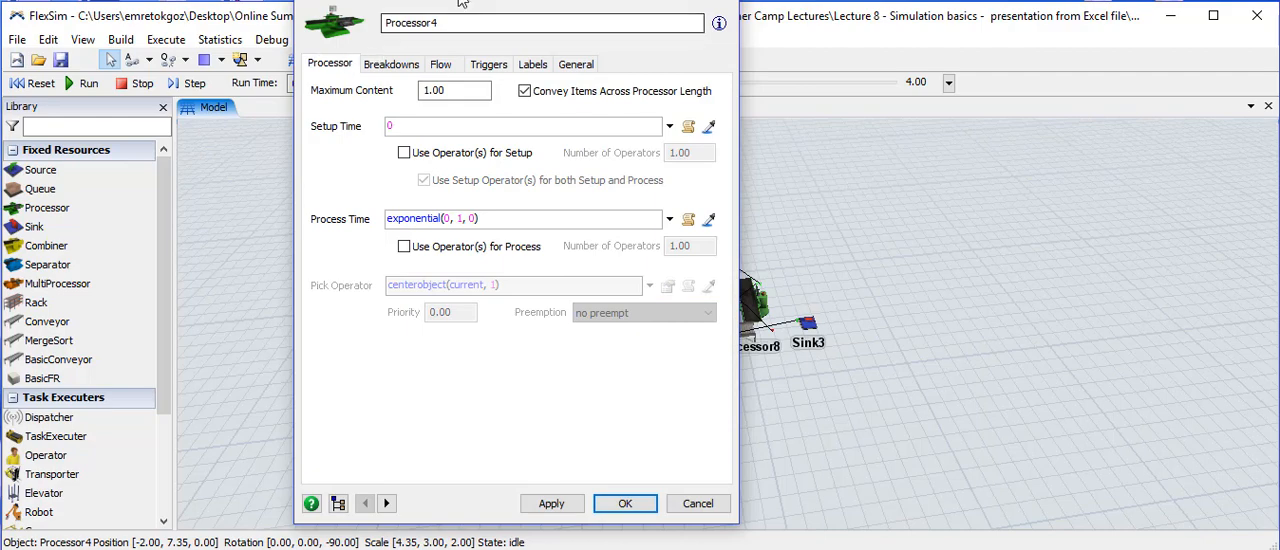
{"action": "left_click_drag", "start_coordinate": [474, 0], "coordinate": [978, 14]}
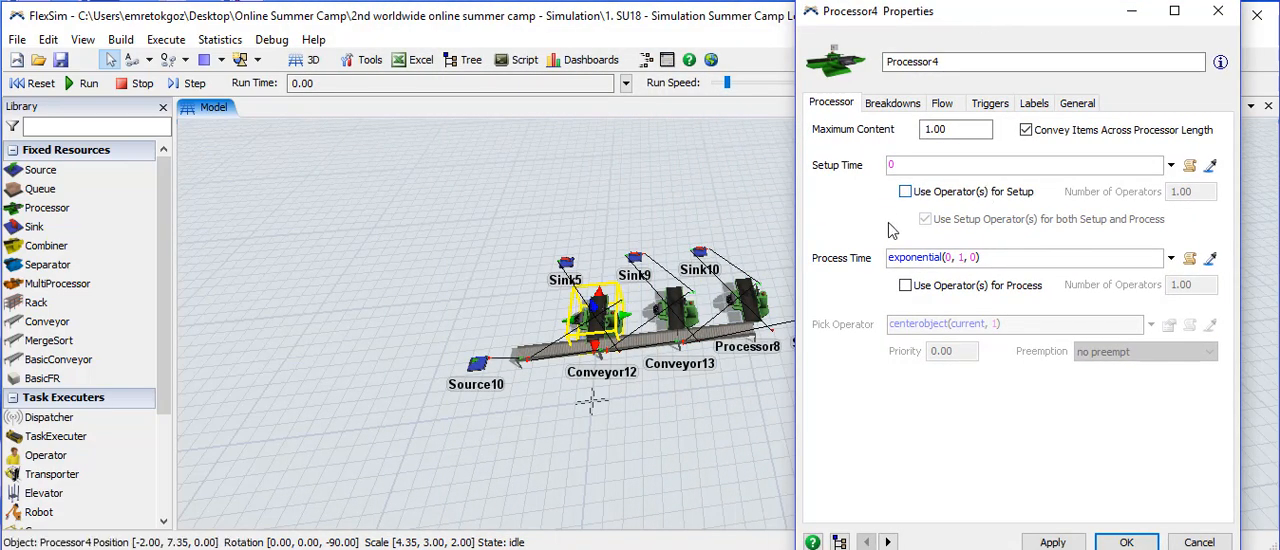
{"action": "left_click", "coordinate": [948, 257]}
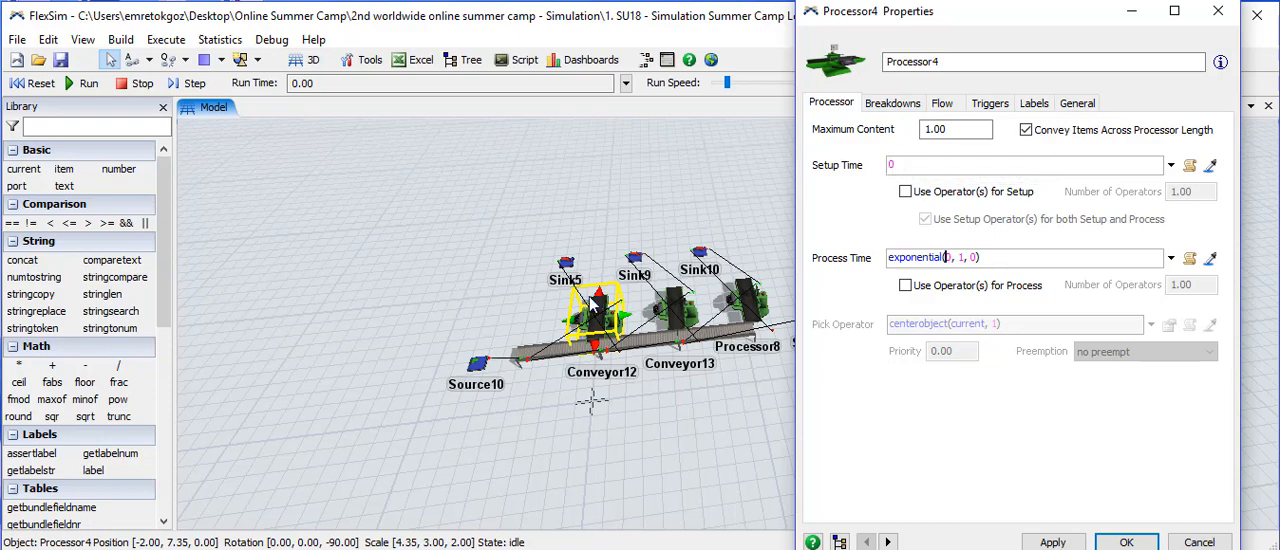
{"action": "left_click", "coordinate": [885, 105]}
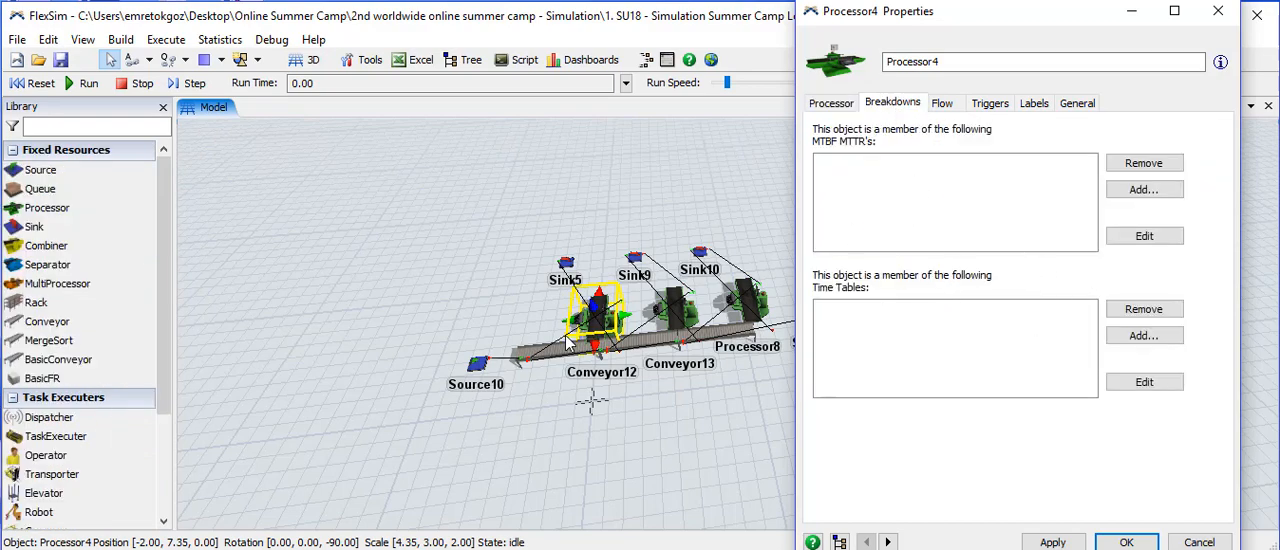
{"action": "left_click", "coordinate": [944, 107]}
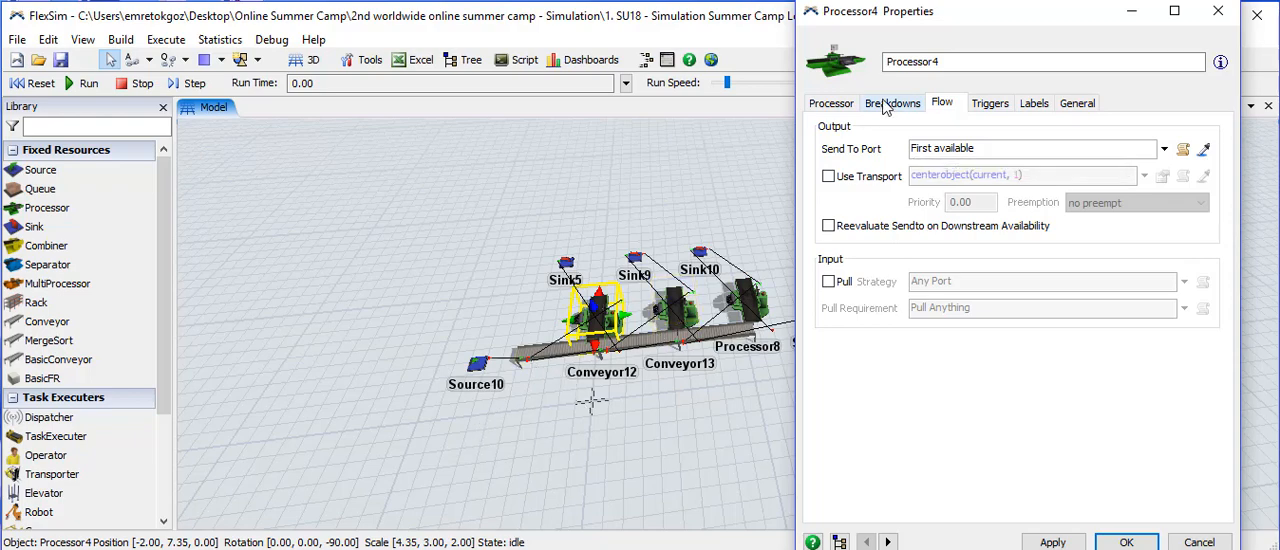
{"action": "left_click", "coordinate": [988, 104]}
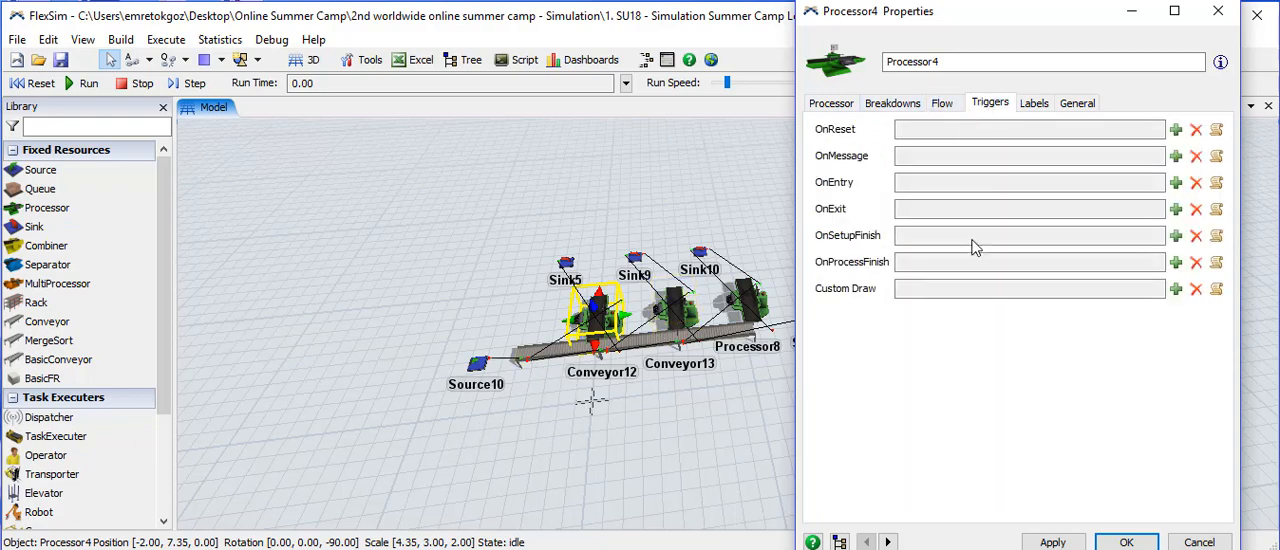
{"action": "left_click", "coordinate": [1035, 106]}
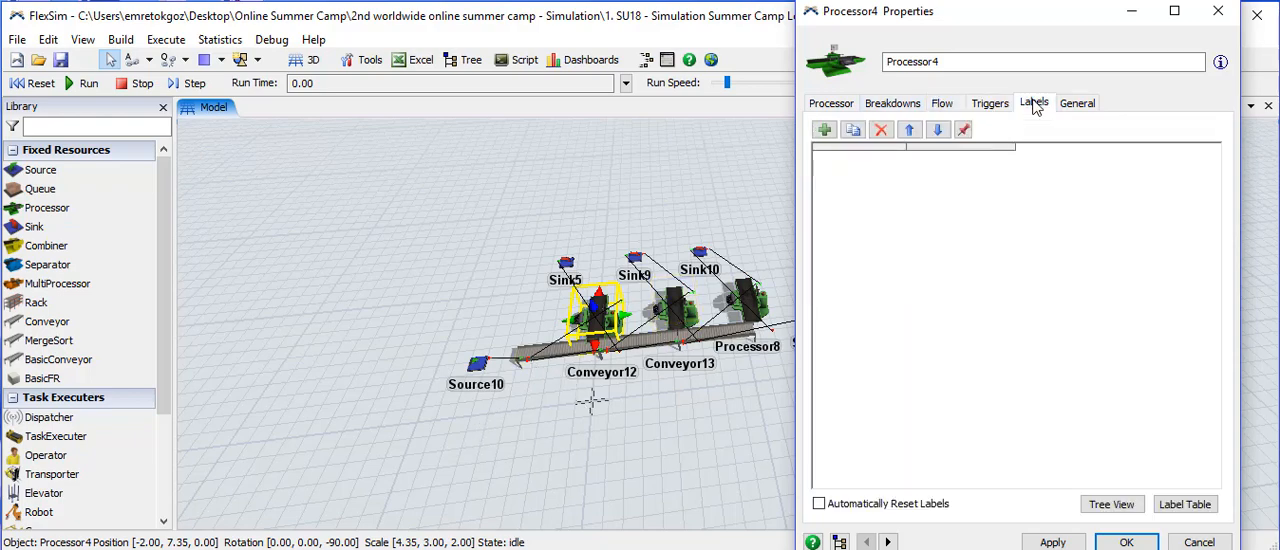
- Examine Processor4's input, central and output port connections and locate its feeding conveyor in the model
{"action": "left_click", "coordinate": [1079, 106]}
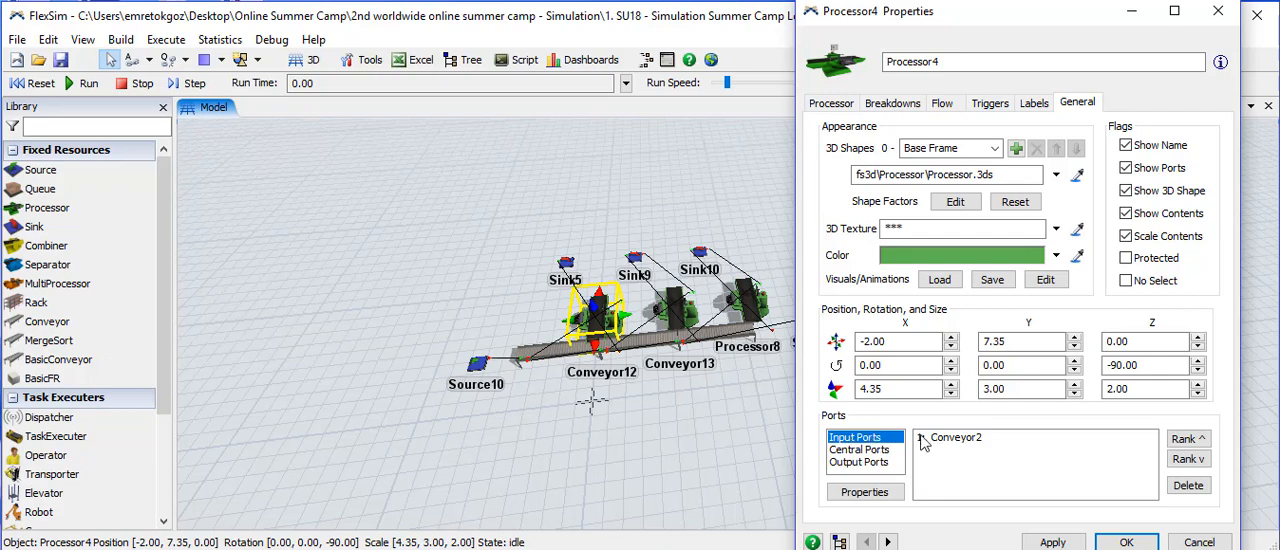
{"action": "left_click", "coordinate": [548, 365]}
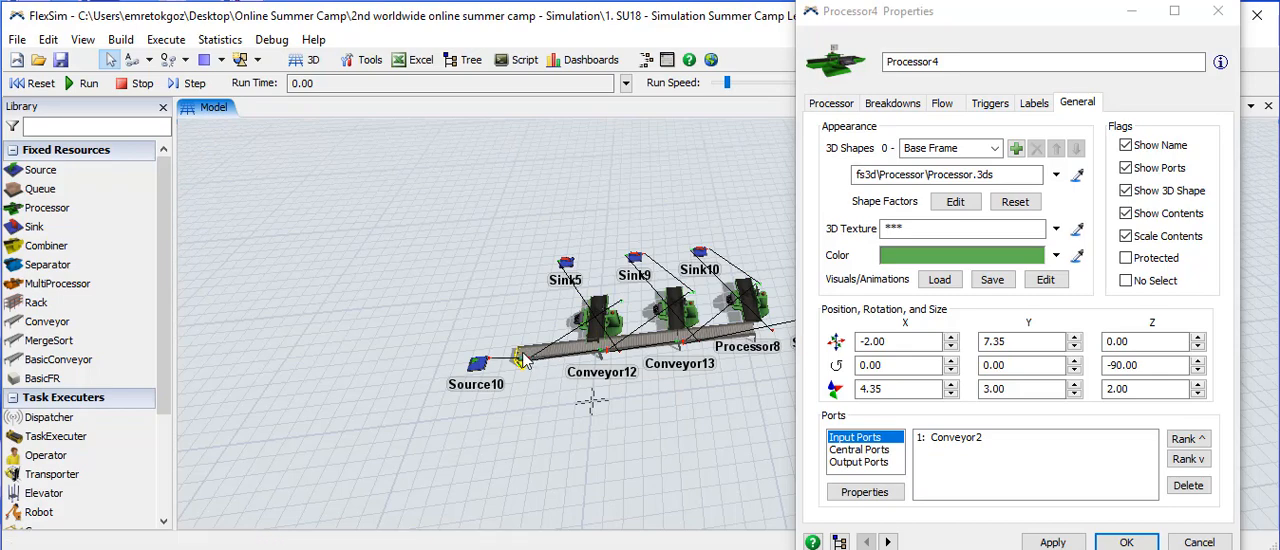
{"action": "left_click", "coordinate": [592, 310]}
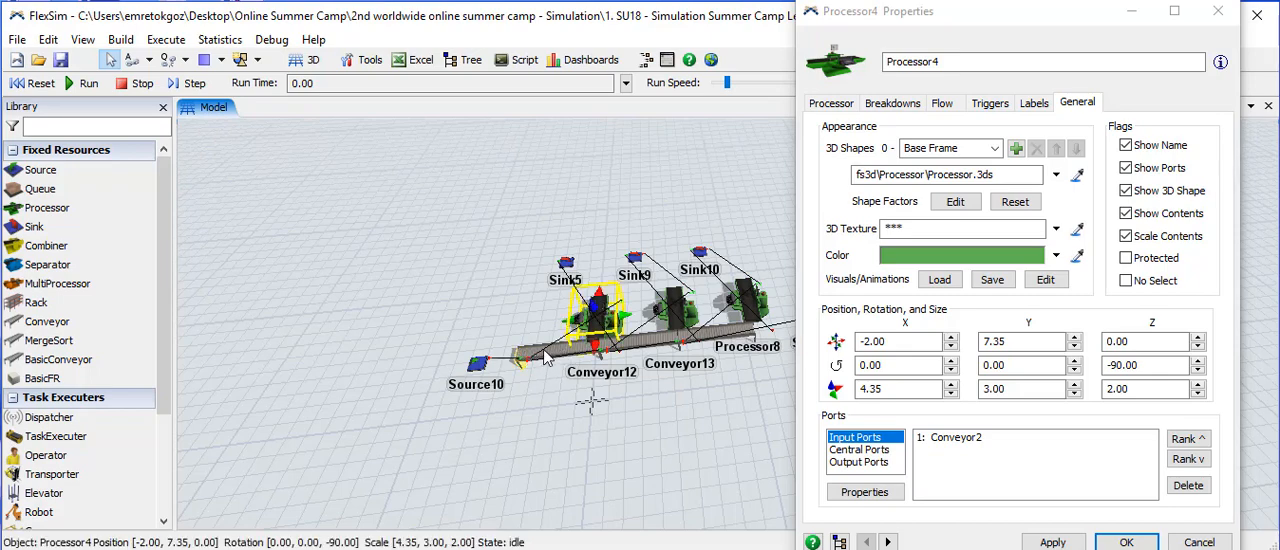
{"action": "left_click", "coordinate": [878, 451]}
{"action": "left_click", "coordinate": [853, 463]}
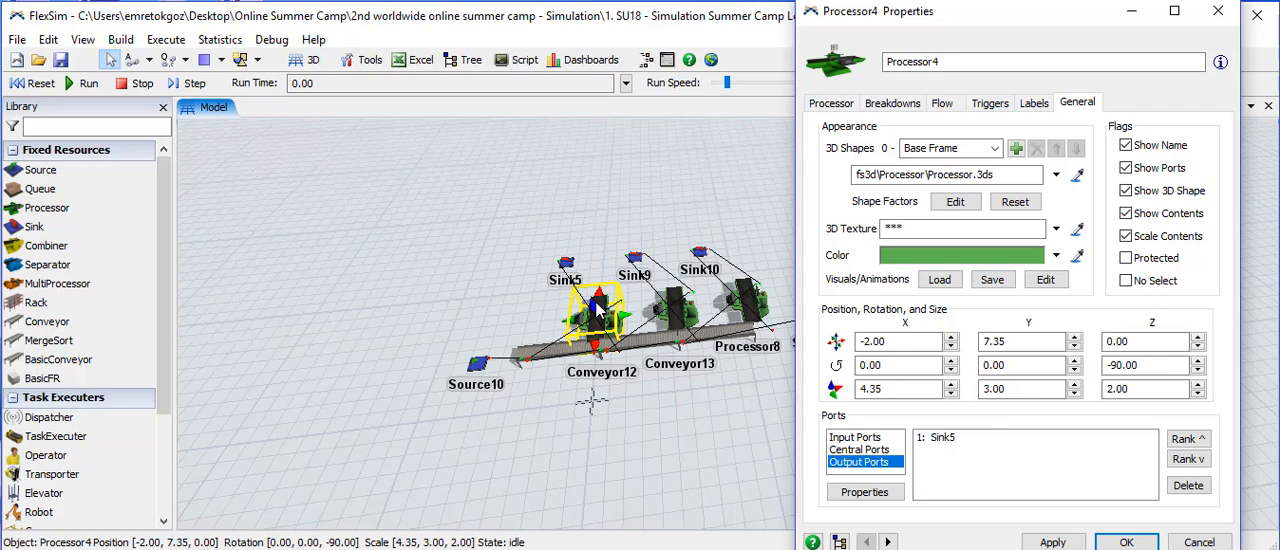
- Match the second and third processors with Sink9 and Sink10 in the model, and close Processor4's properties
{"action": "left_click", "coordinate": [675, 307]}
{"action": "left_click", "coordinate": [635, 257]}
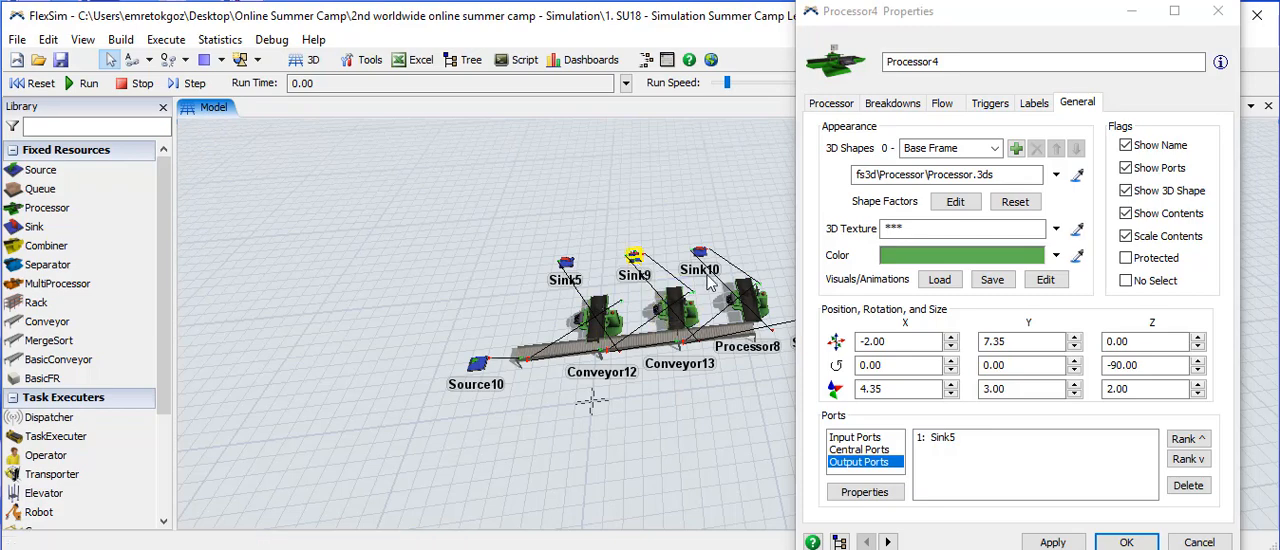
{"action": "left_click", "coordinate": [748, 300]}
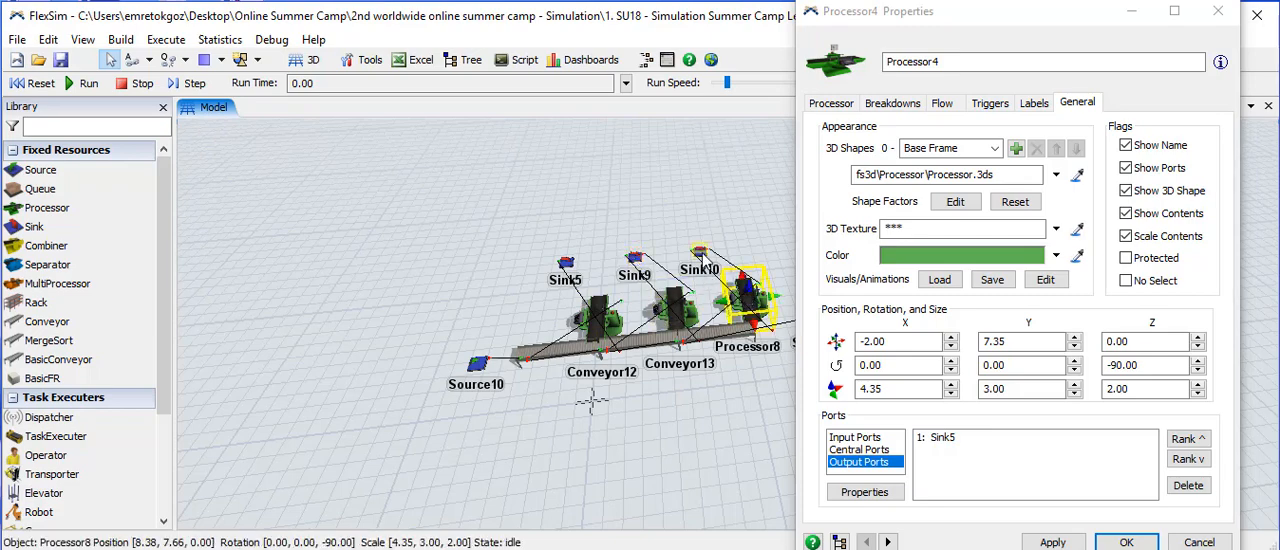
{"action": "left_click", "coordinate": [699, 250]}
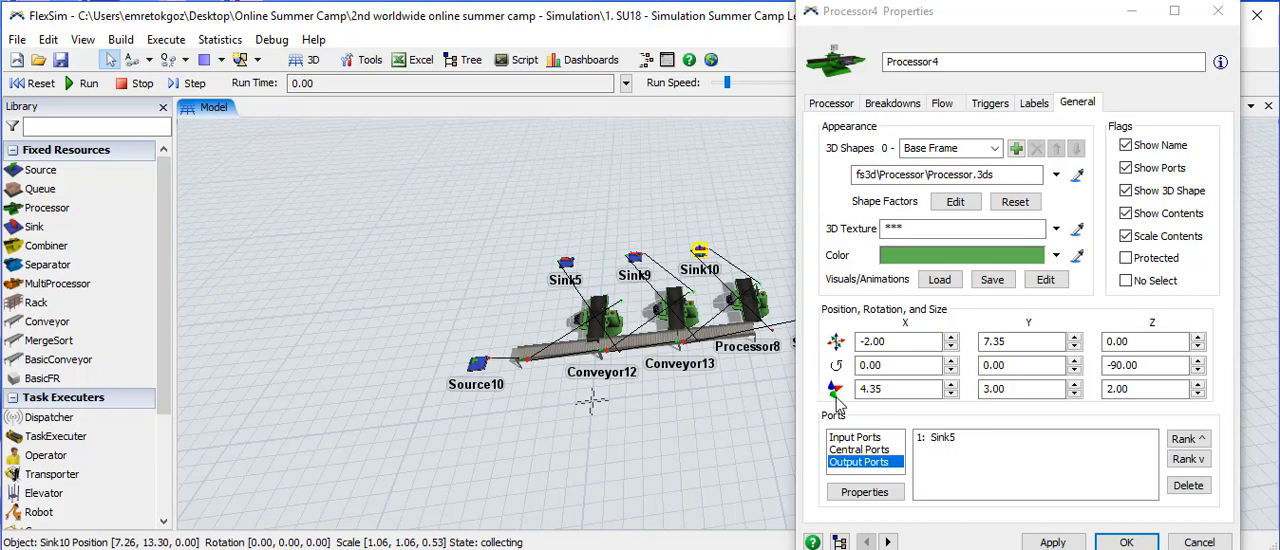
{"action": "left_click", "coordinate": [1217, 11]}
- Review Processor7's process time settings, compare it with Processor4 and Processor8 in the model, and close its properties
{"action": "double_click", "coordinate": [673, 322]}
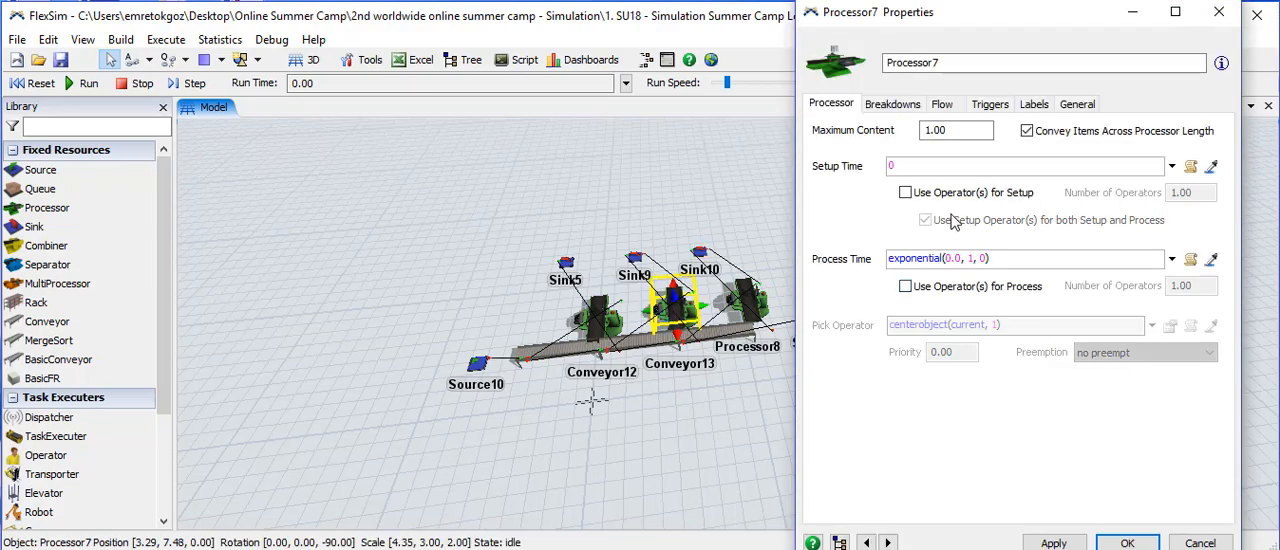
{"action": "left_click", "coordinate": [592, 318]}
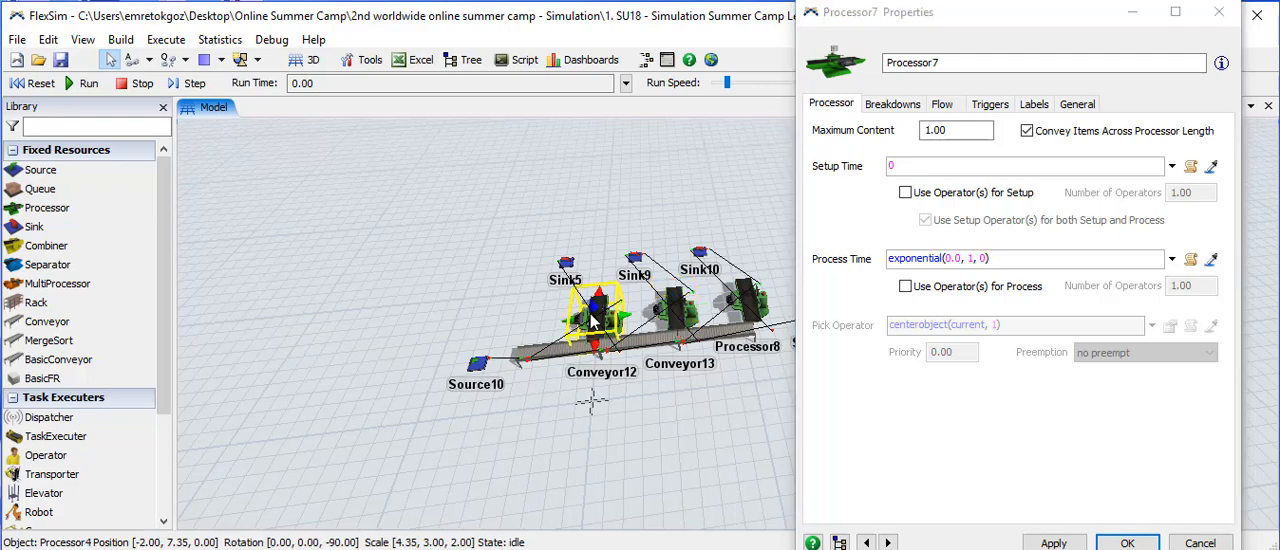
{"action": "left_click", "coordinate": [398, 268]}
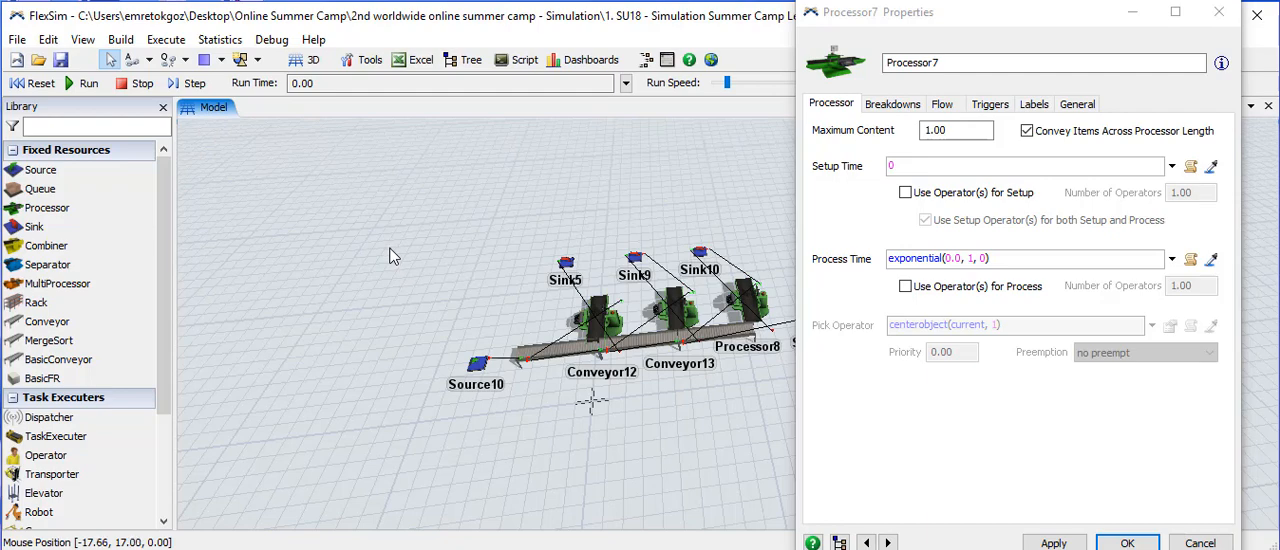
{"action": "left_click", "coordinate": [592, 314]}
{"action": "left_click", "coordinate": [677, 316]}
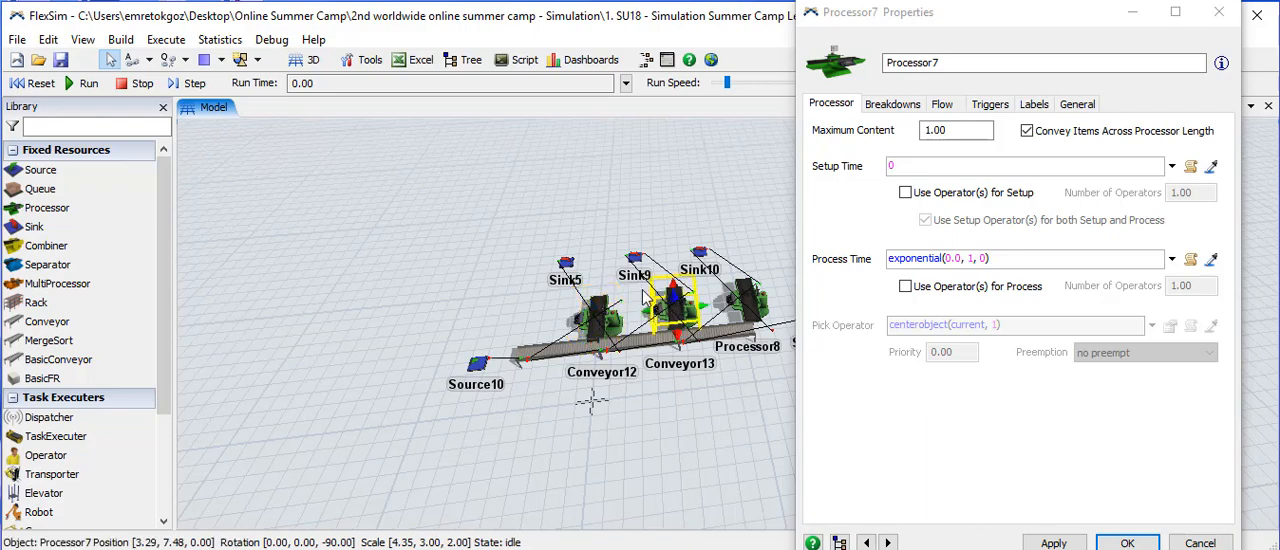
{"action": "left_click", "coordinate": [757, 298]}
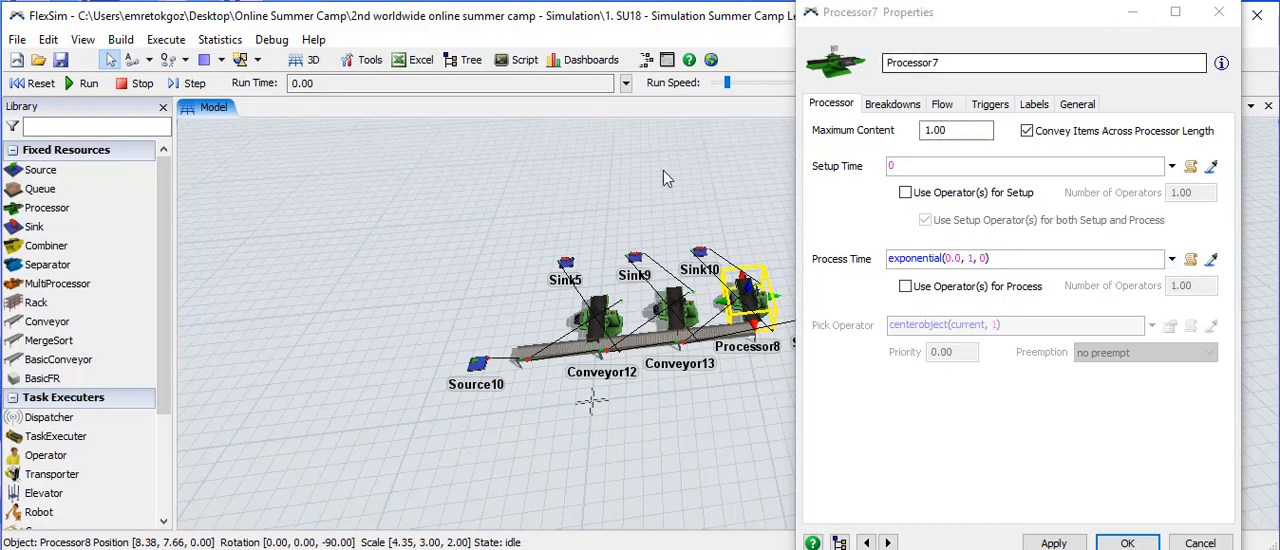
{"action": "left_click", "coordinate": [594, 318]}
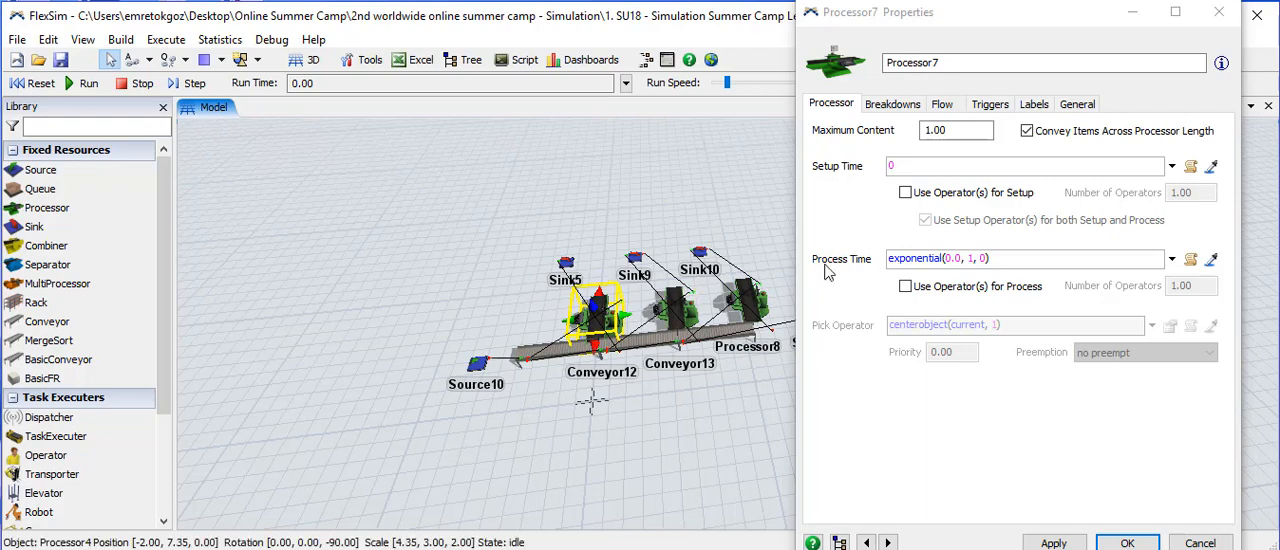
{"action": "left_click", "coordinate": [1219, 13]}
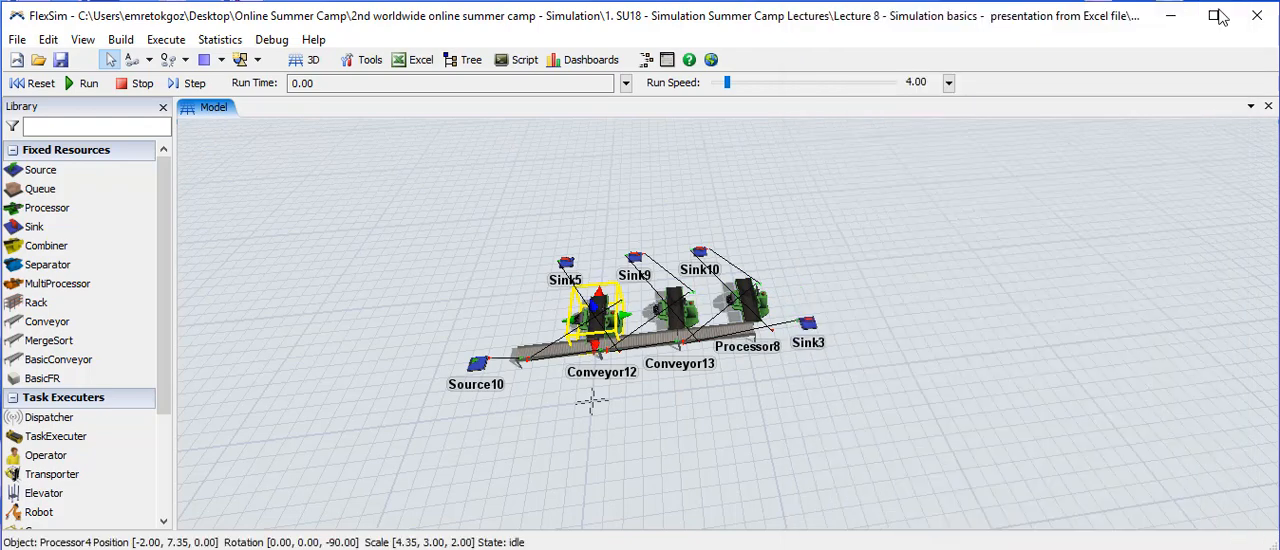
- Examine Sink3's recycling strategy and its input, central and output port connections, and close its properties
{"action": "left_click", "coordinate": [763, 378]}
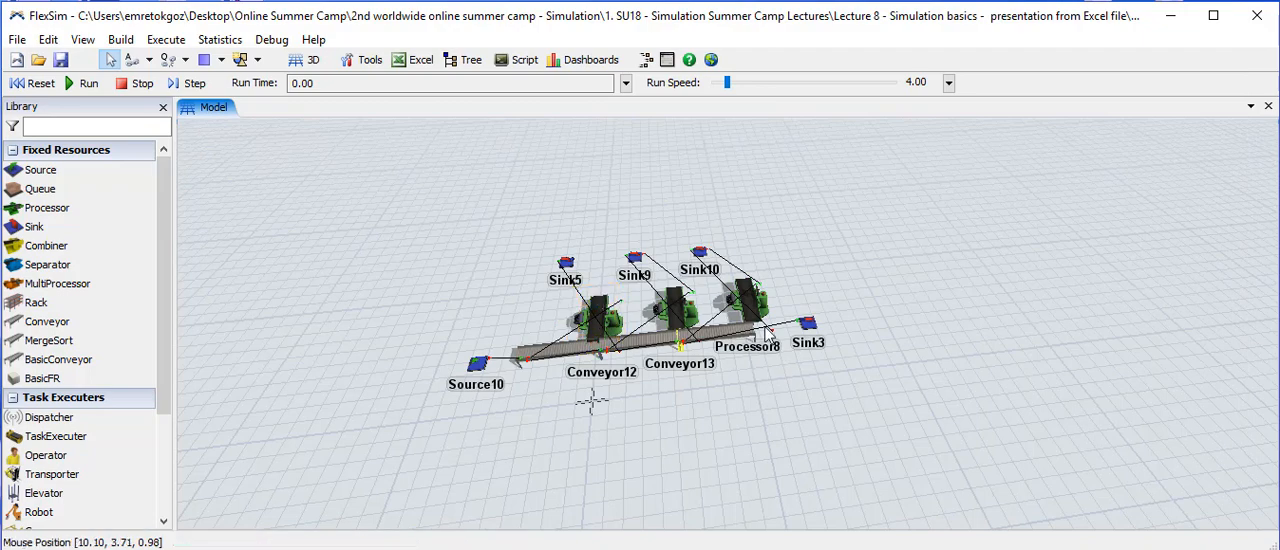
{"action": "double_click", "coordinate": [806, 325]}
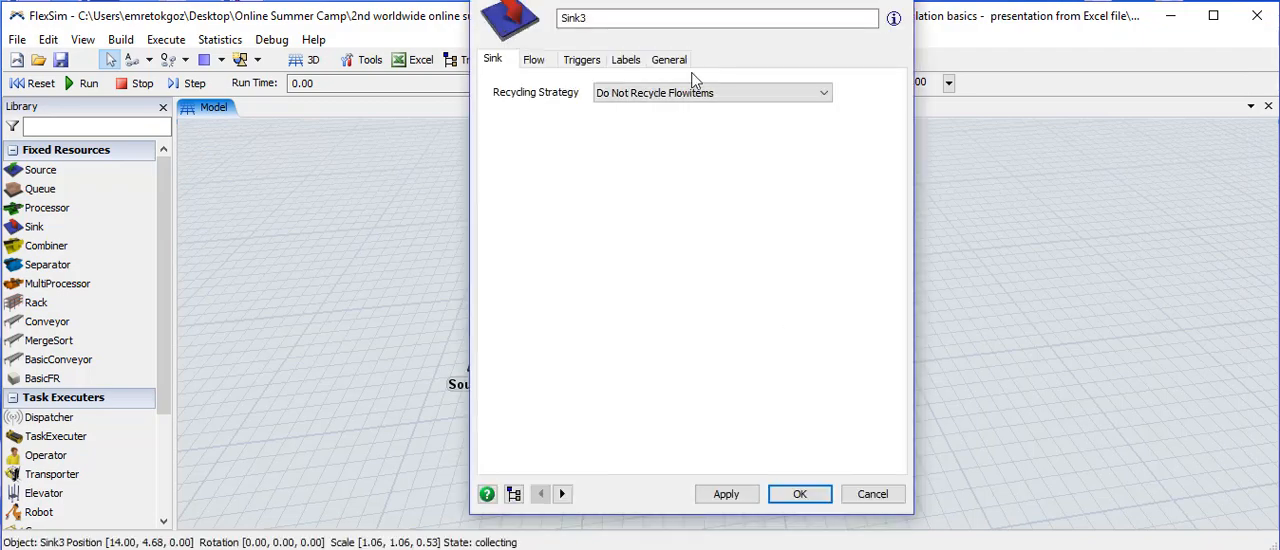
{"action": "left_click_drag", "start_coordinate": [640, 0], "coordinate": [958, 16]}
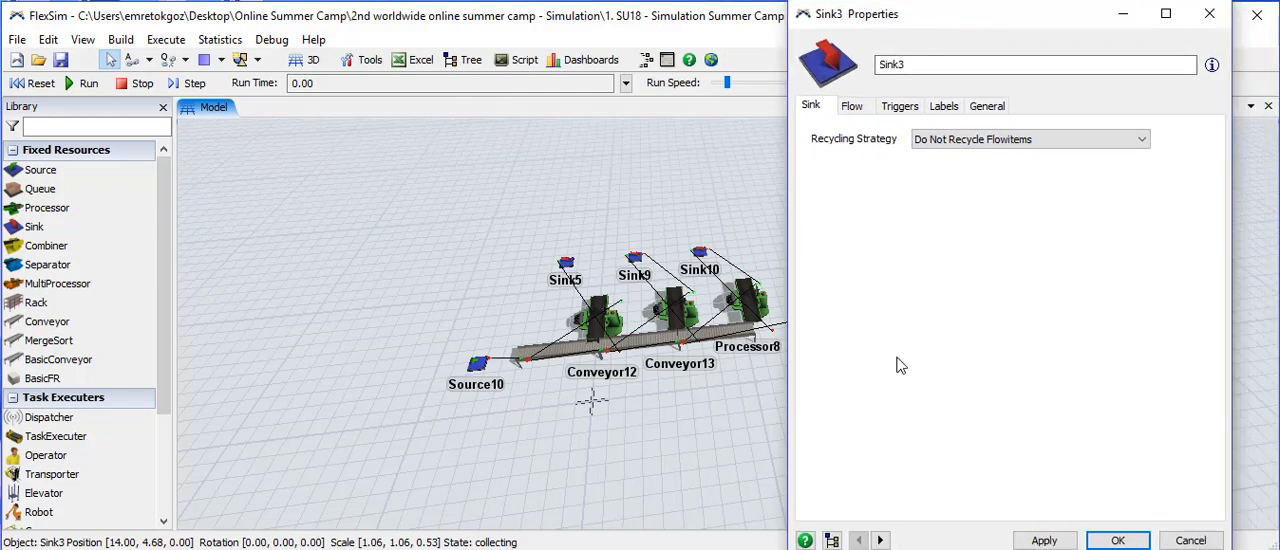
{"action": "left_click", "coordinate": [988, 106]}
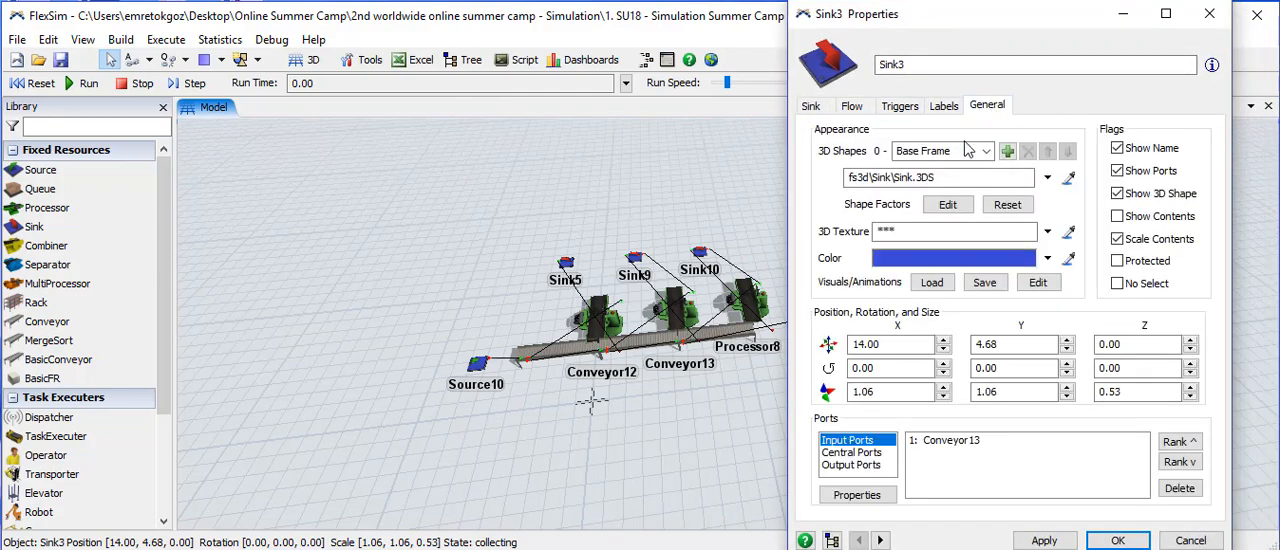
{"action": "left_click", "coordinate": [728, 334]}
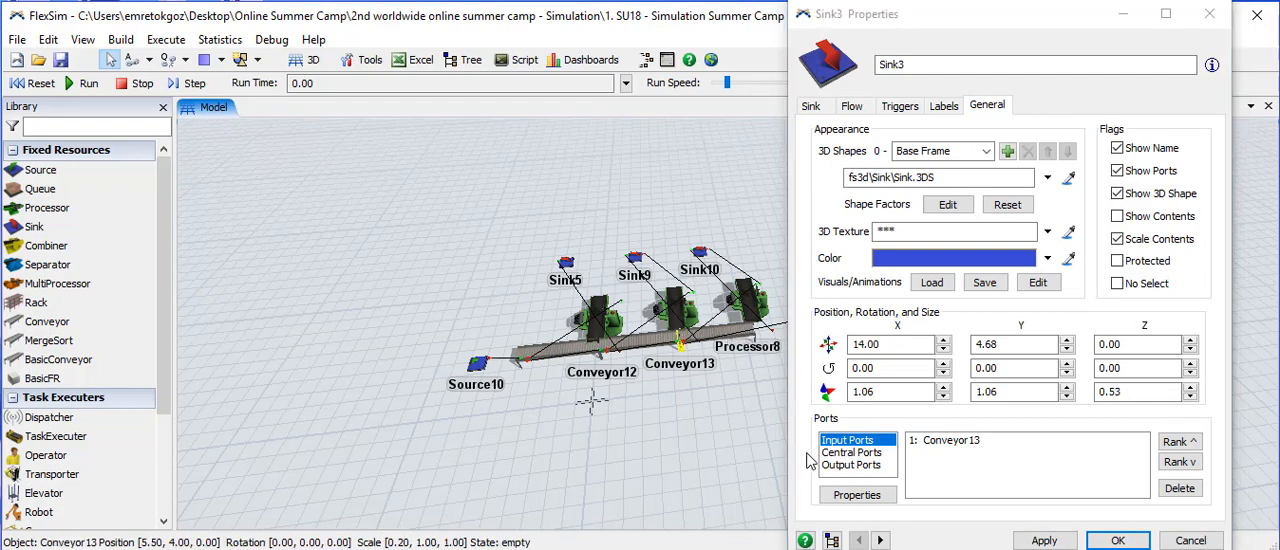
{"action": "left_click", "coordinate": [843, 453]}
{"action": "left_click", "coordinate": [846, 466]}
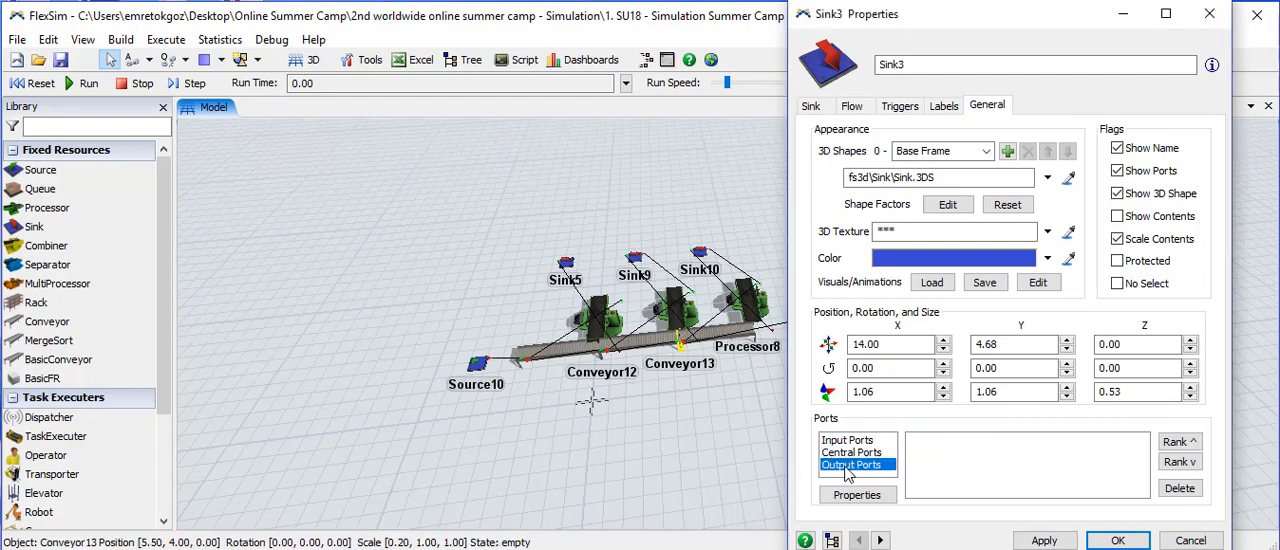
{"action": "left_click", "coordinate": [1209, 13]}
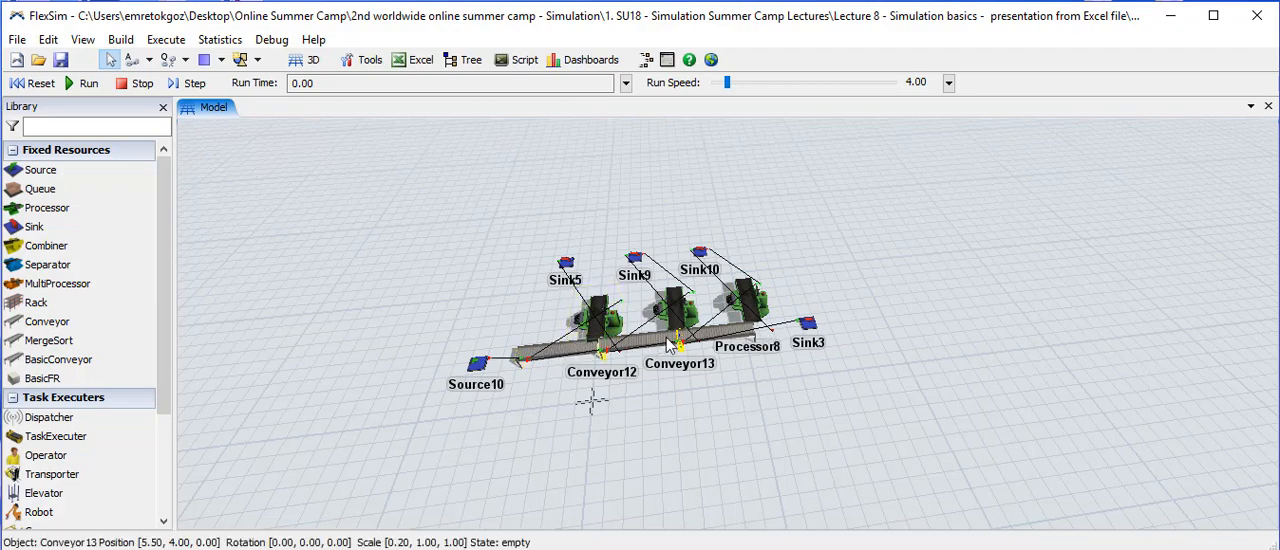
- Move Conveyor2 out of the conveyor line to about X -6.00, Y -0.42, and try the Connect Objects mode before returning to standard mode
{"action": "left_click_drag", "start_coordinate": [566, 348], "coordinate": [530, 431]}
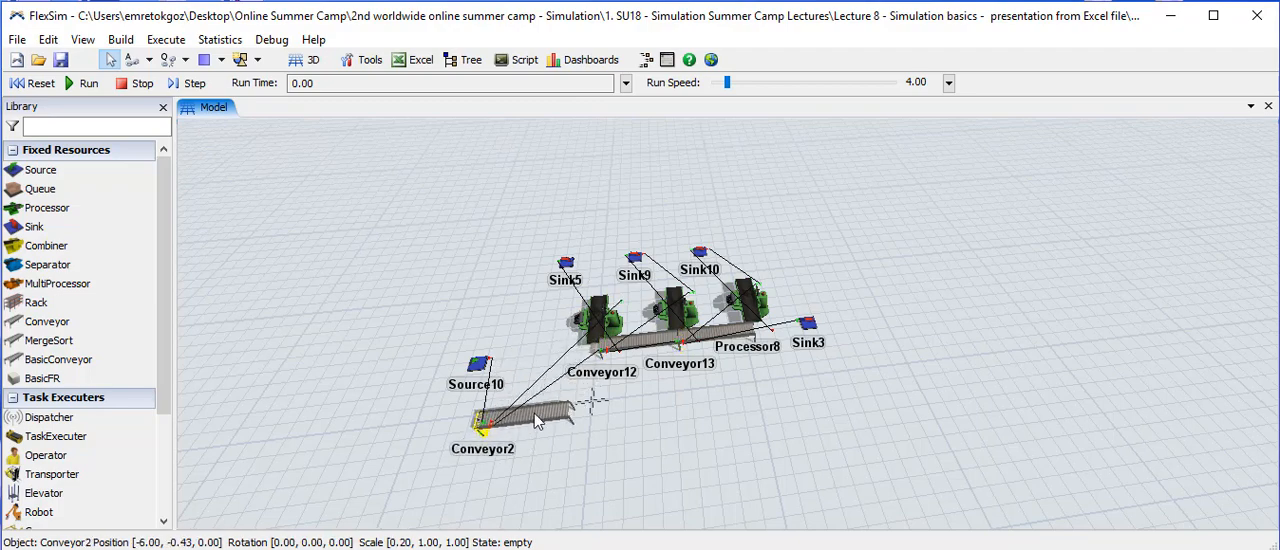
{"action": "left_click", "coordinate": [148, 61]}
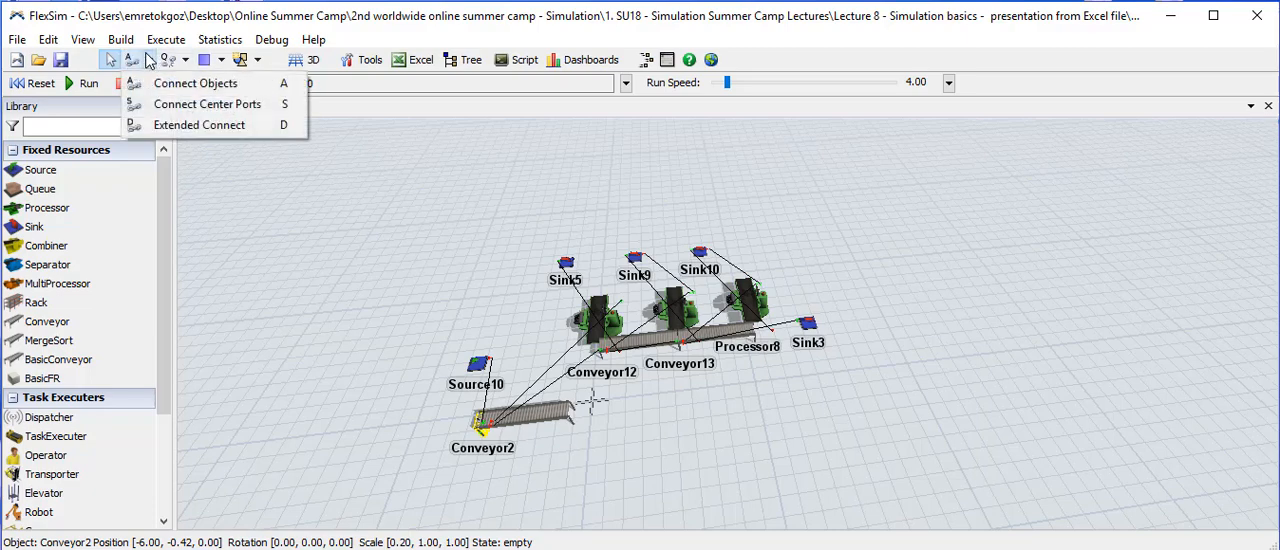
{"action": "left_click", "coordinate": [195, 84]}
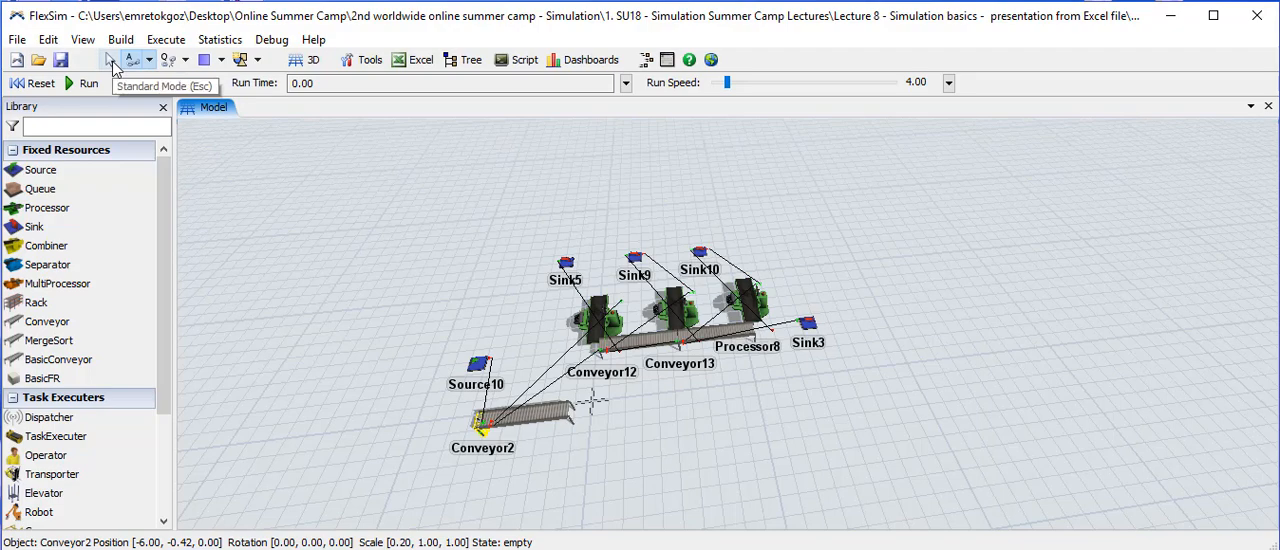
{"action": "left_click", "coordinate": [111, 62]}
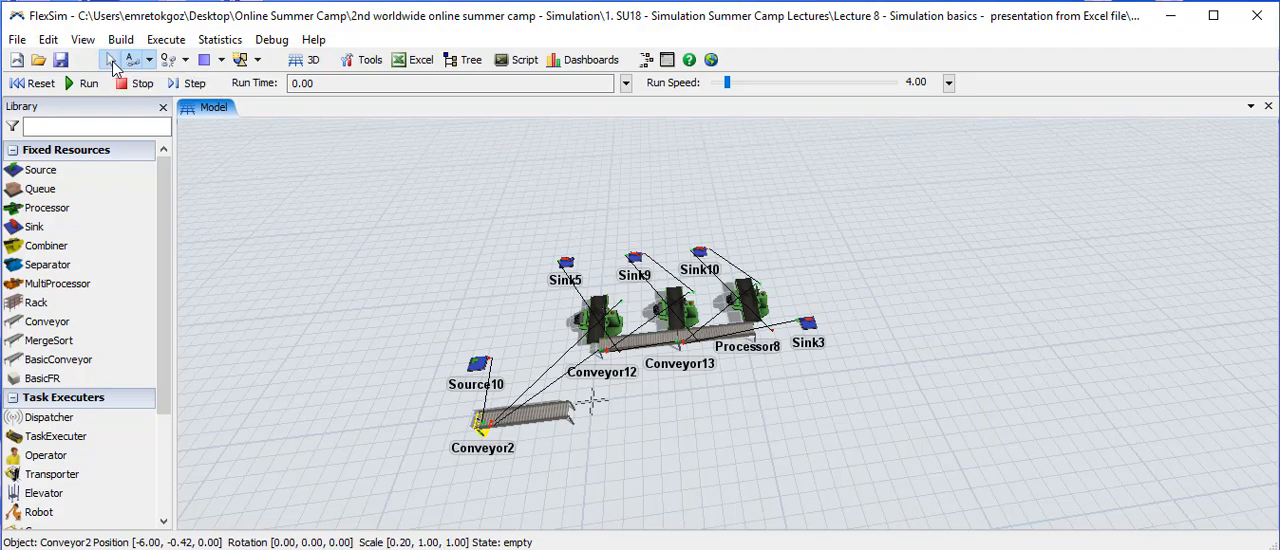
{"action": "left_click", "coordinate": [392, 310]}
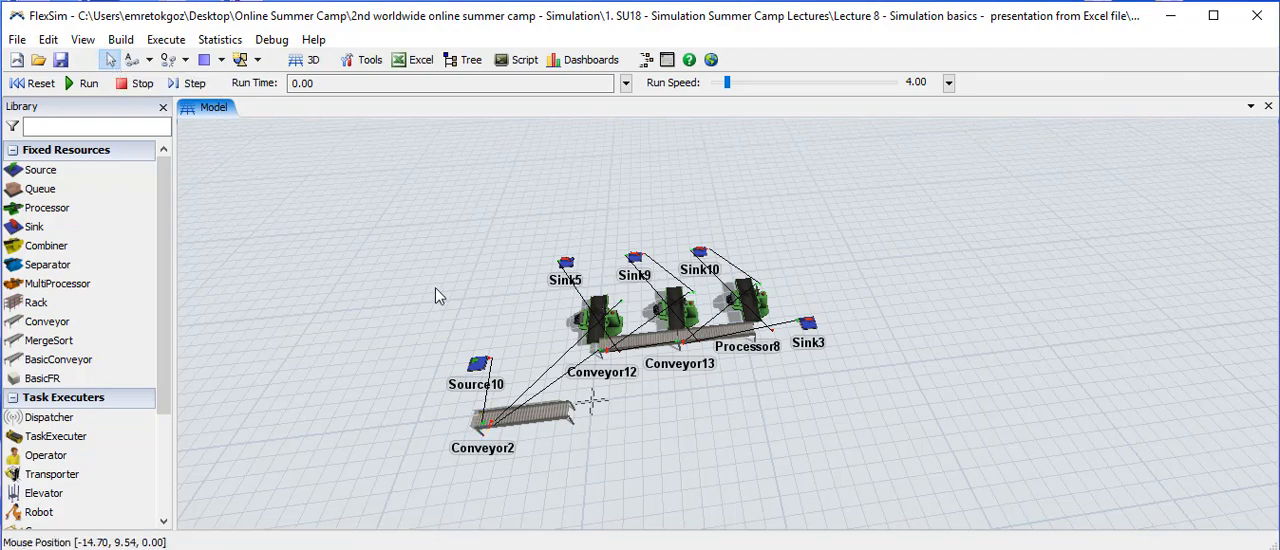
- Examine Conveyor2's input, central and output port connections in its general properties
{"action": "double_click", "coordinate": [540, 420]}
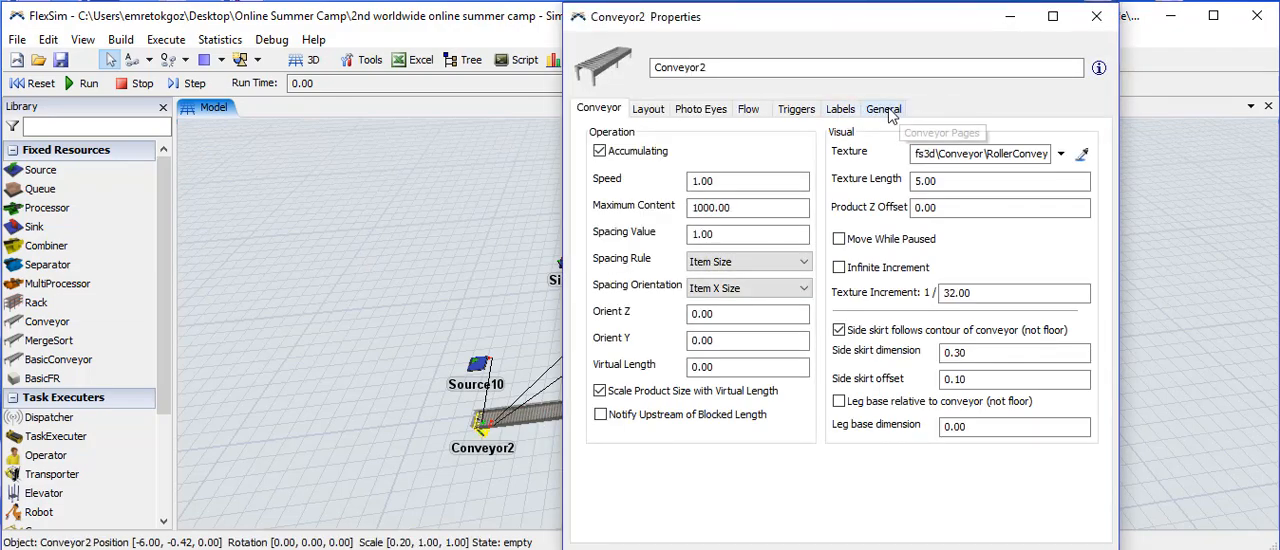
{"action": "left_click", "coordinate": [886, 112]}
{"action": "left_click_drag", "start_coordinate": [855, 35], "coordinate": [965, 35]}
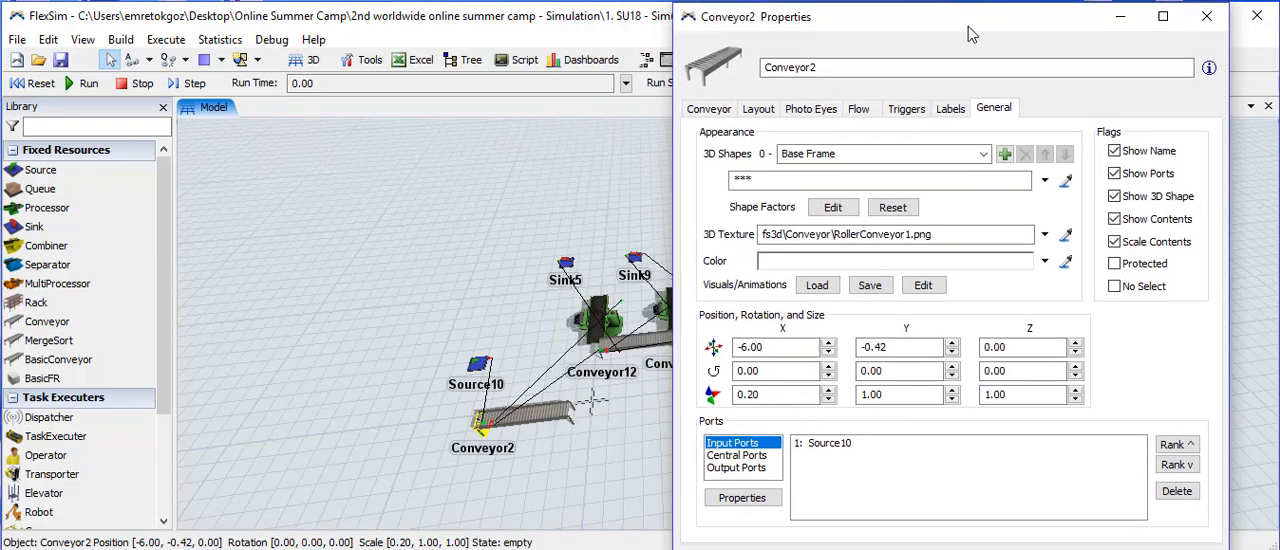
{"action": "left_click", "coordinate": [745, 456]}
{"action": "left_click", "coordinate": [745, 468]}
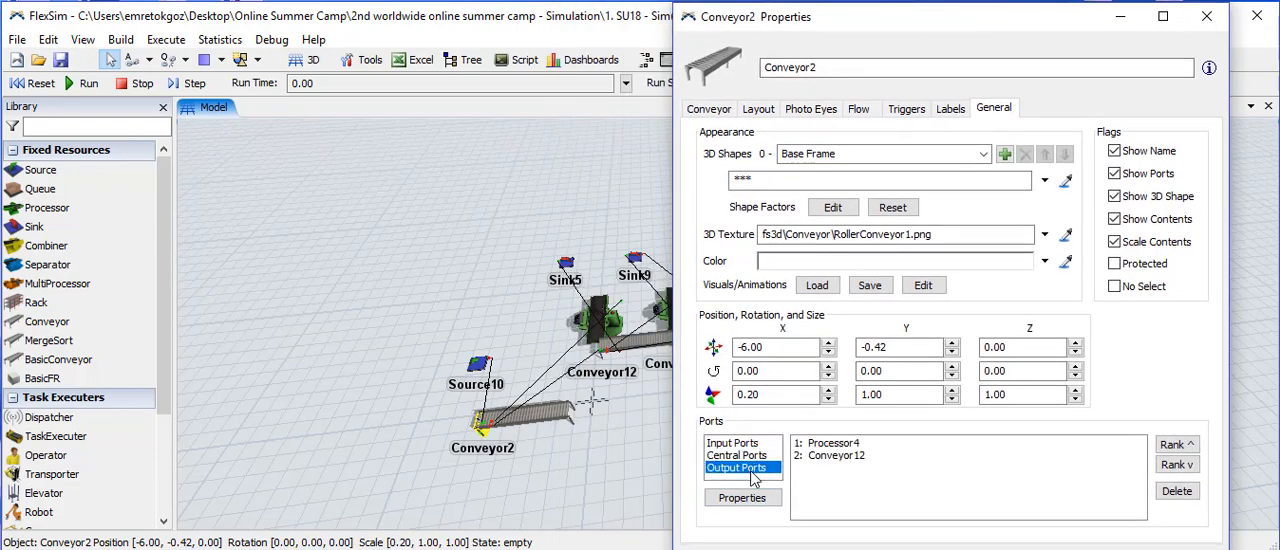
- Check Conveyor12's properties from Conveyor2's output ports, and rank the Conveyor12 connection up and back down
{"action": "left_click", "coordinate": [831, 456]}
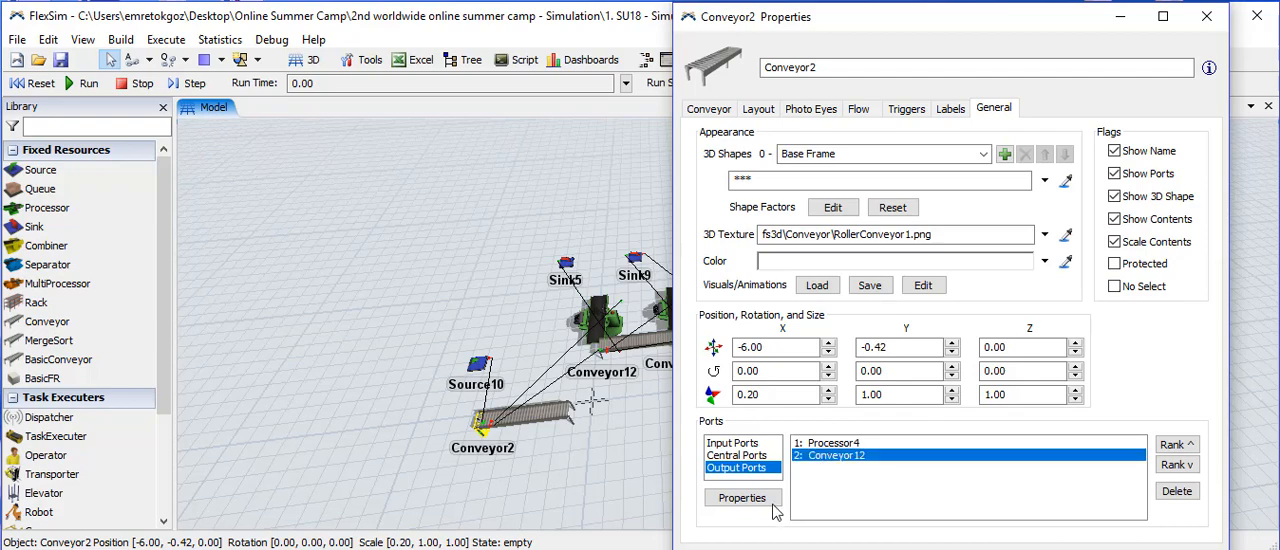
{"action": "left_click", "coordinate": [743, 501]}
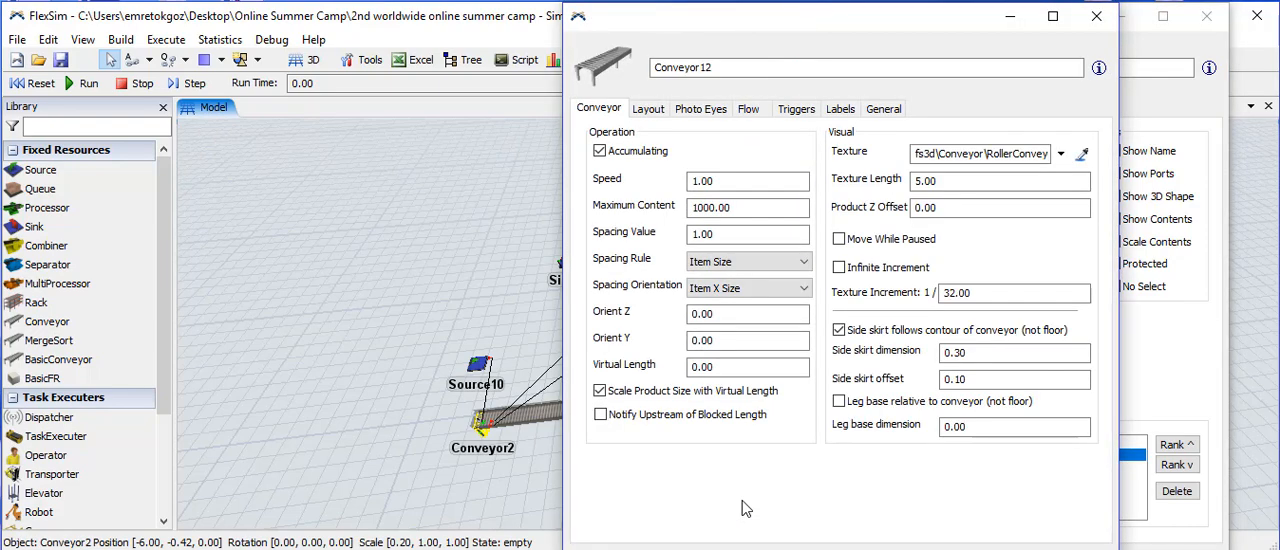
{"action": "left_click", "coordinate": [1098, 20]}
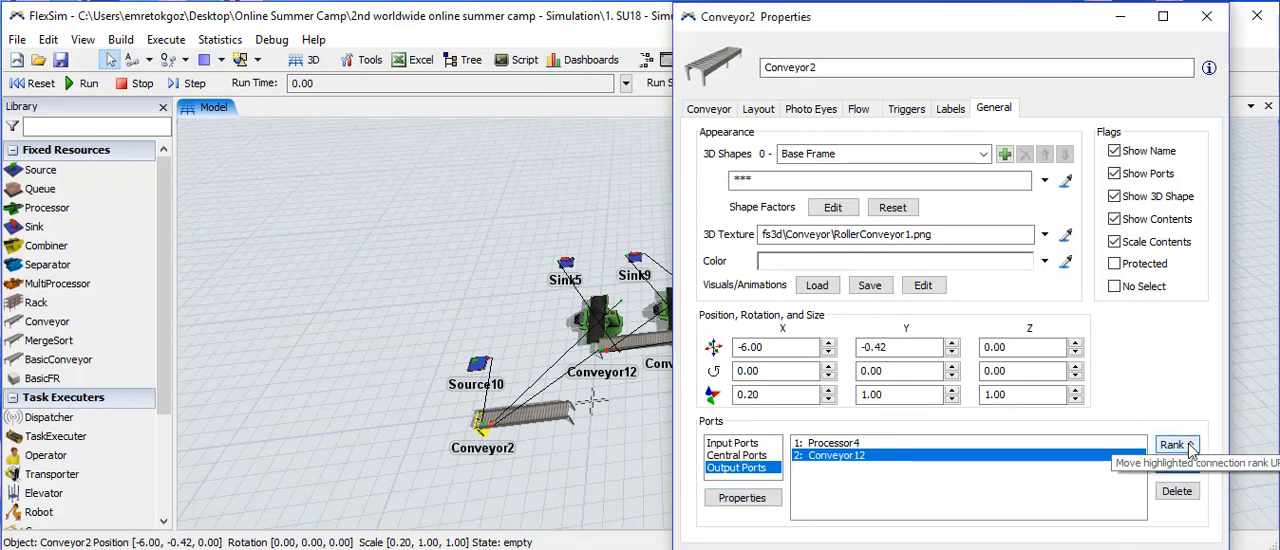
{"action": "left_click", "coordinate": [1172, 445]}
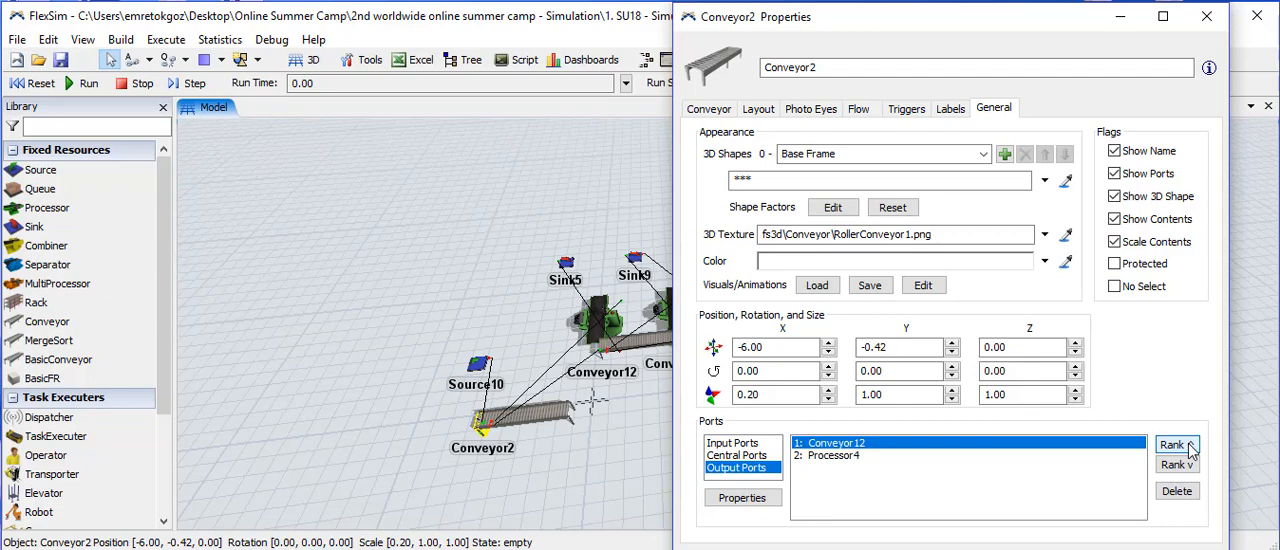
{"action": "left_click", "coordinate": [1190, 464]}
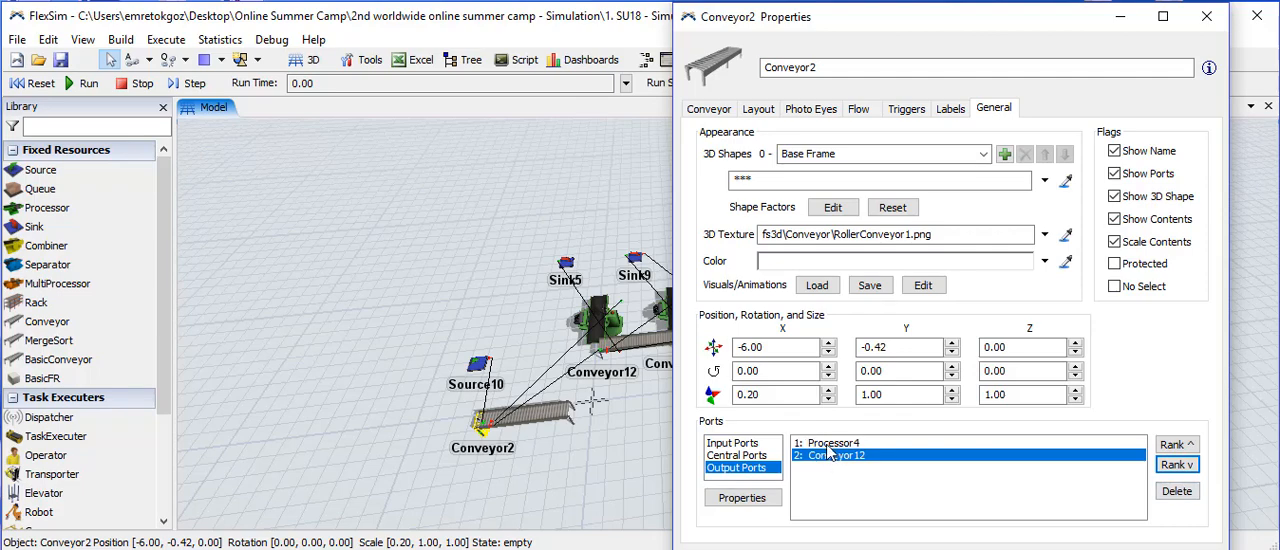
- Connect Conveyor2 to Sink5 with Connect Objects, close Conveyor2's properties and return to standard mode
{"action": "left_click", "coordinate": [148, 62]}
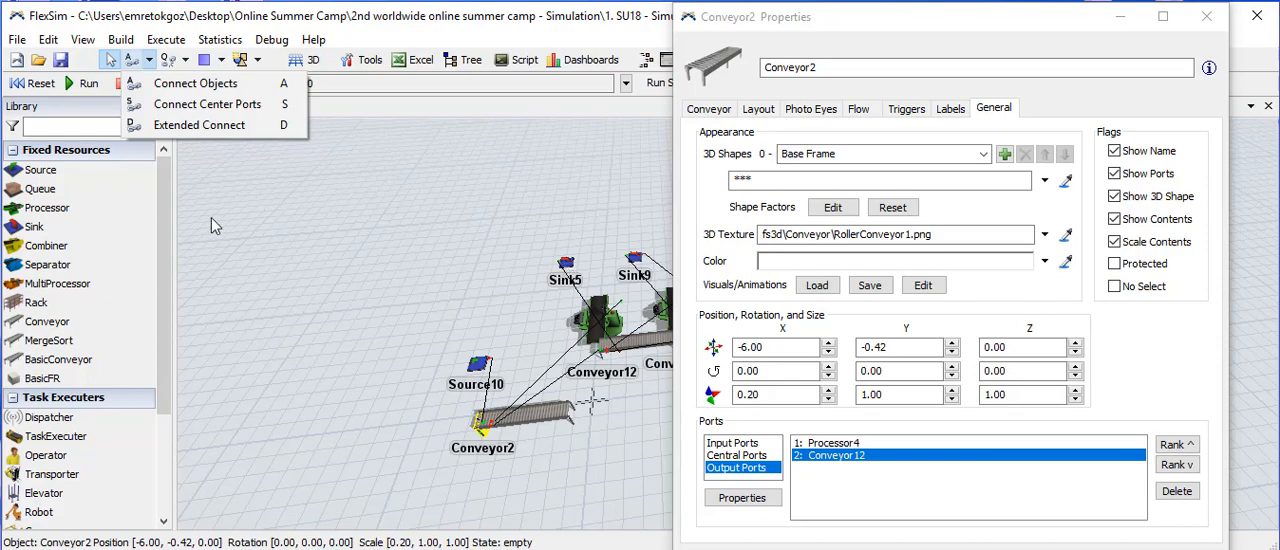
{"action": "left_click", "coordinate": [208, 90]}
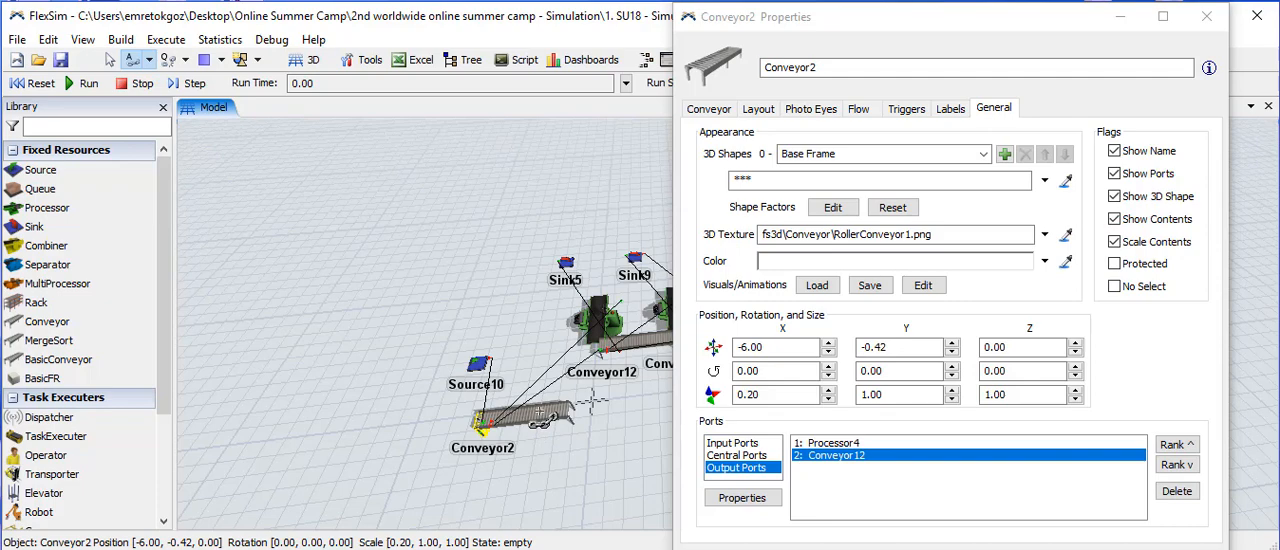
{"action": "left_click_drag", "start_coordinate": [540, 415], "coordinate": [566, 266]}
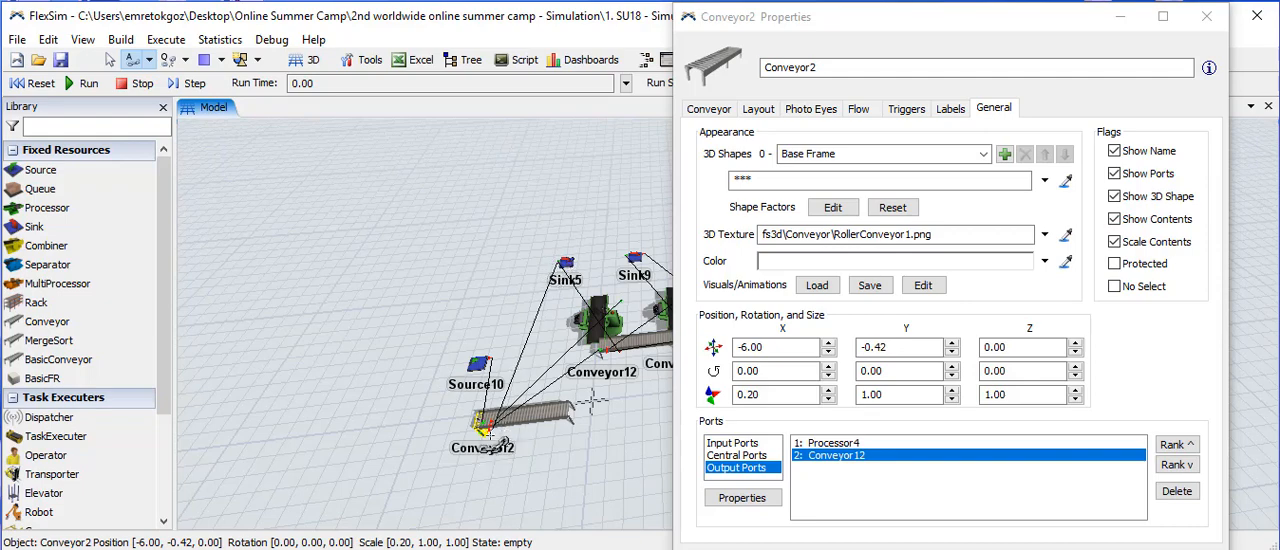
{"action": "left_click_drag", "start_coordinate": [490, 443], "coordinate": [566, 266]}
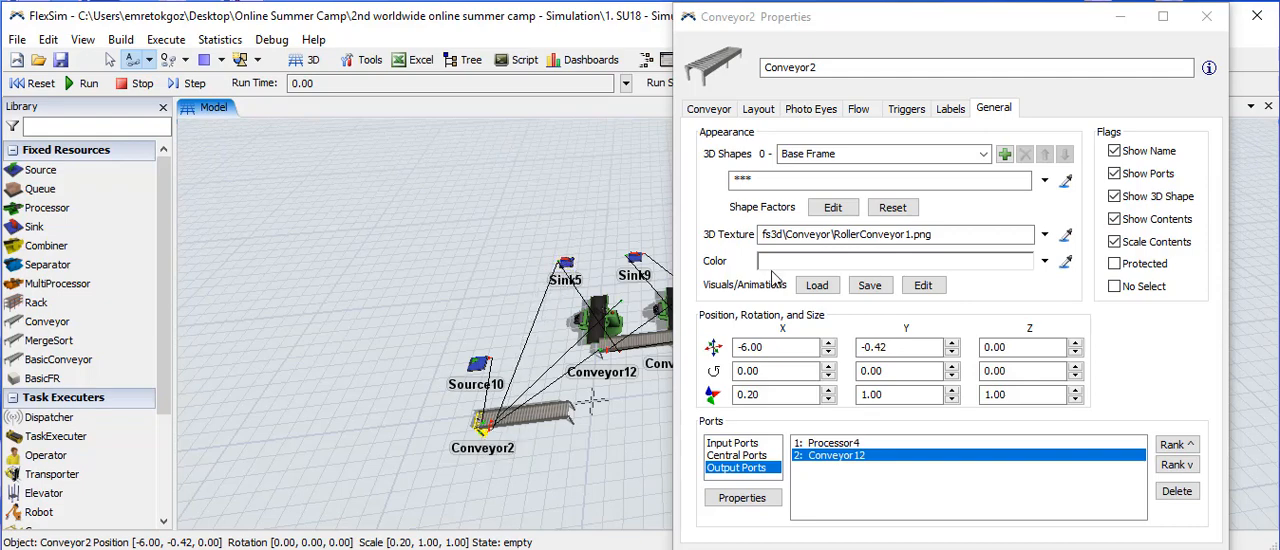
{"action": "left_click", "coordinate": [1208, 20]}
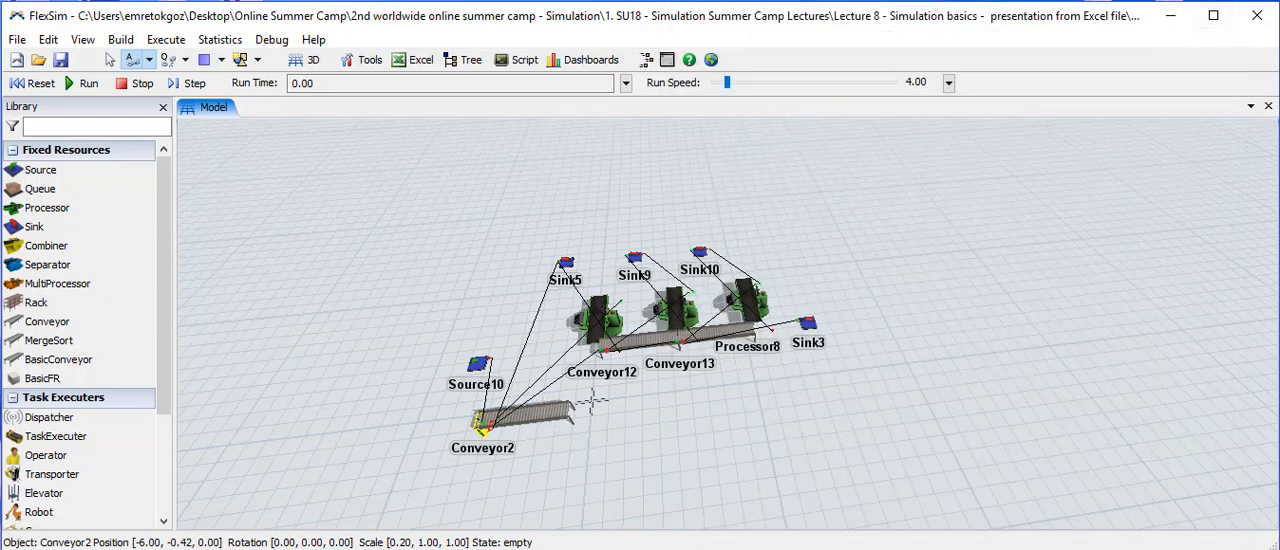
{"action": "left_click", "coordinate": [110, 61]}
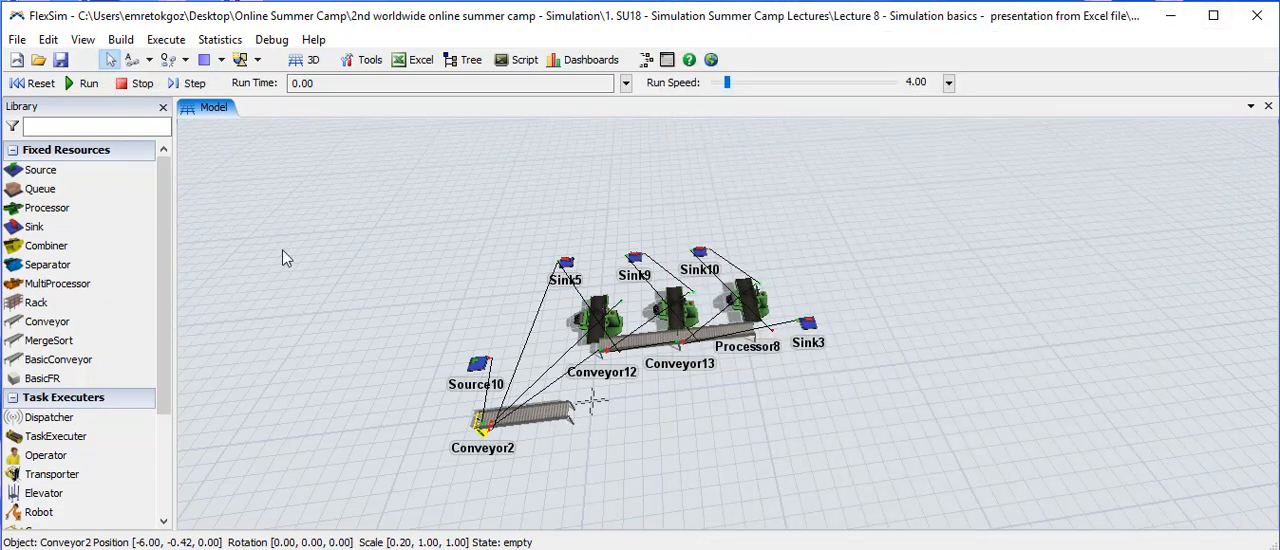
- Delete the Sink5 connection from Conveyor2's output ports
{"action": "double_click", "coordinate": [560, 424]}
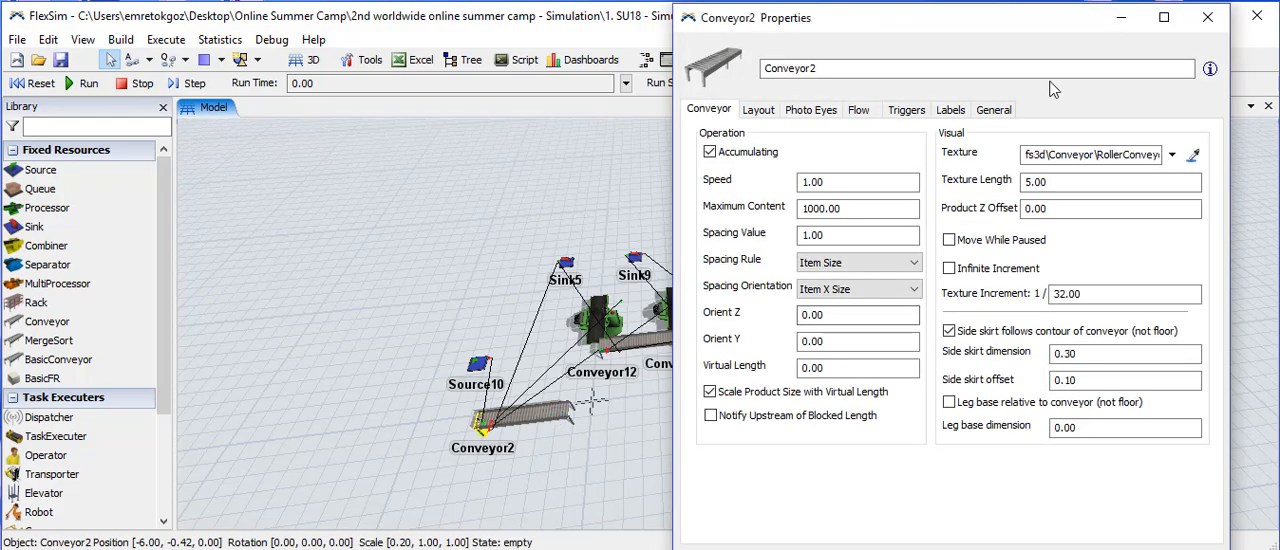
{"action": "left_click", "coordinate": [993, 110]}
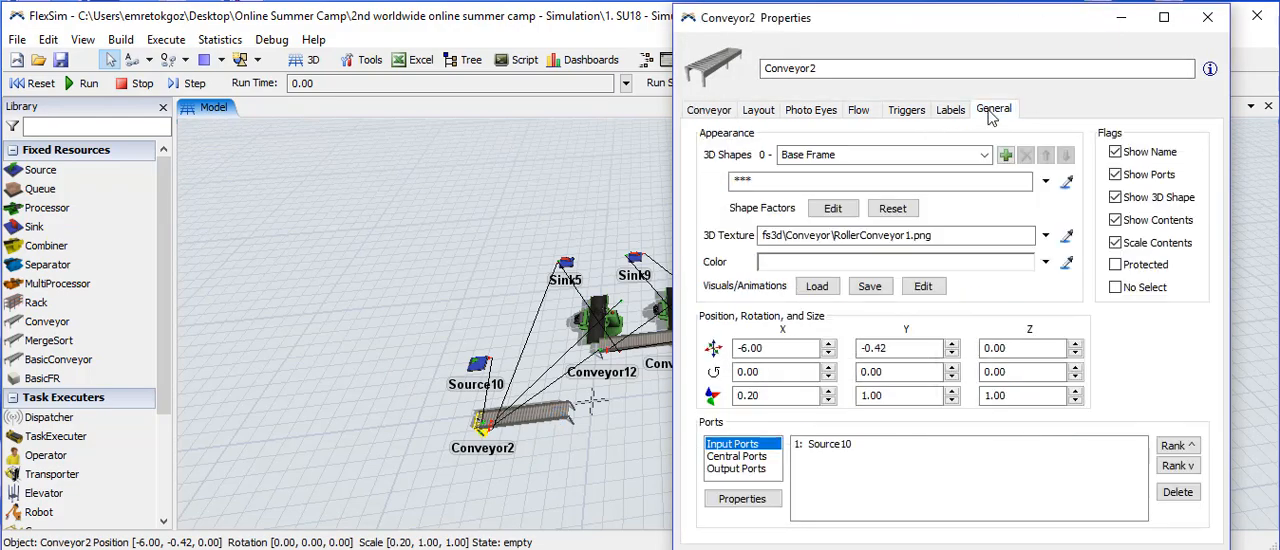
{"action": "left_click", "coordinate": [736, 469]}
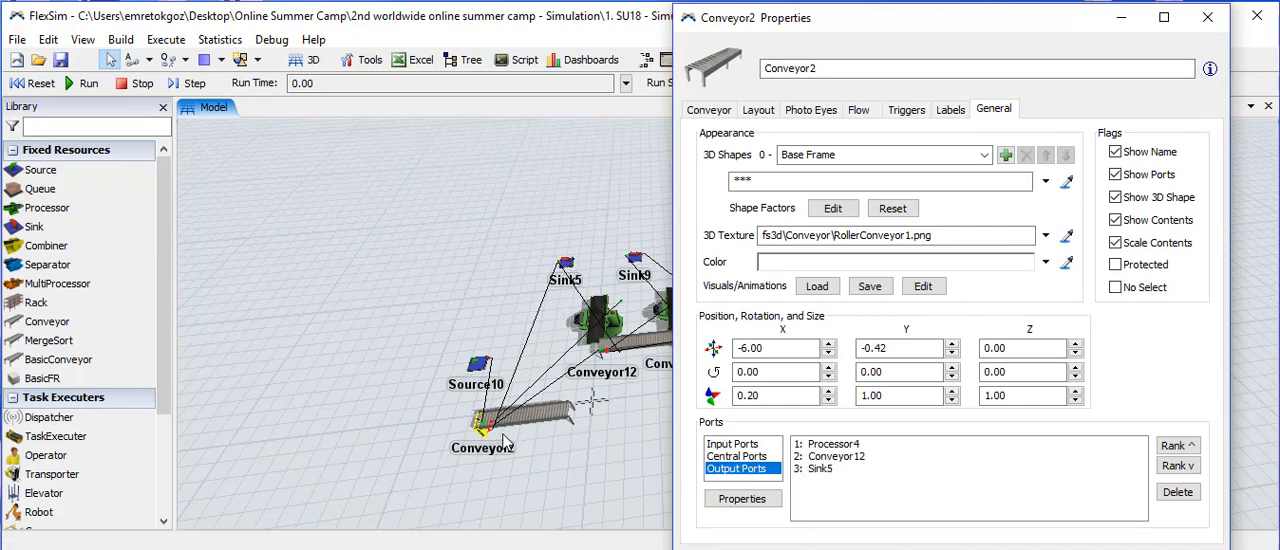
{"action": "left_click", "coordinate": [823, 472]}
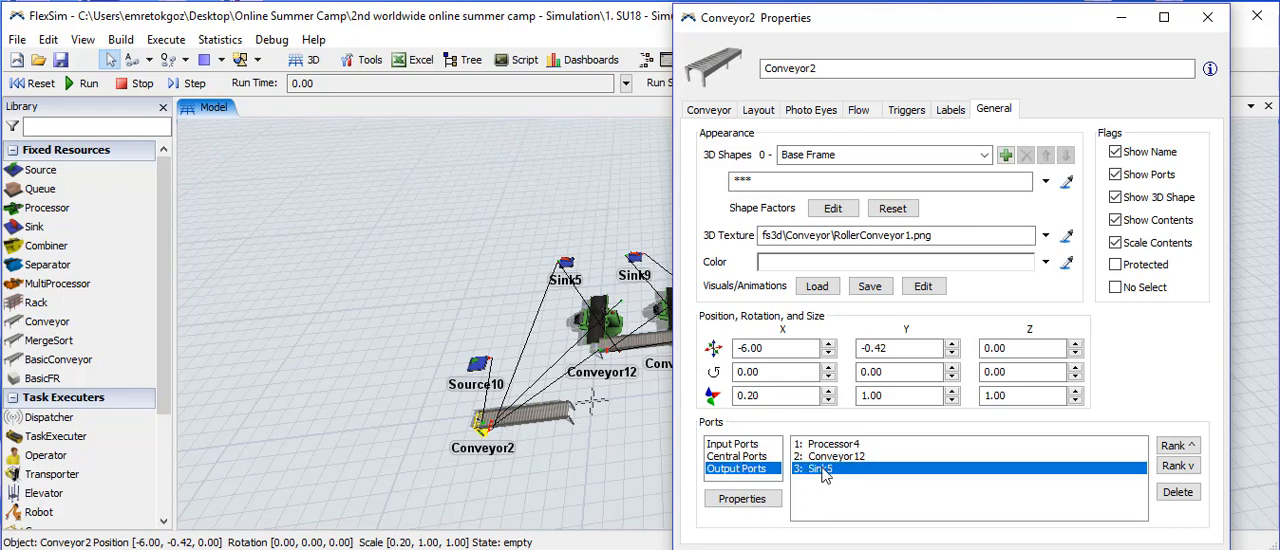
{"action": "left_click", "coordinate": [1178, 492]}
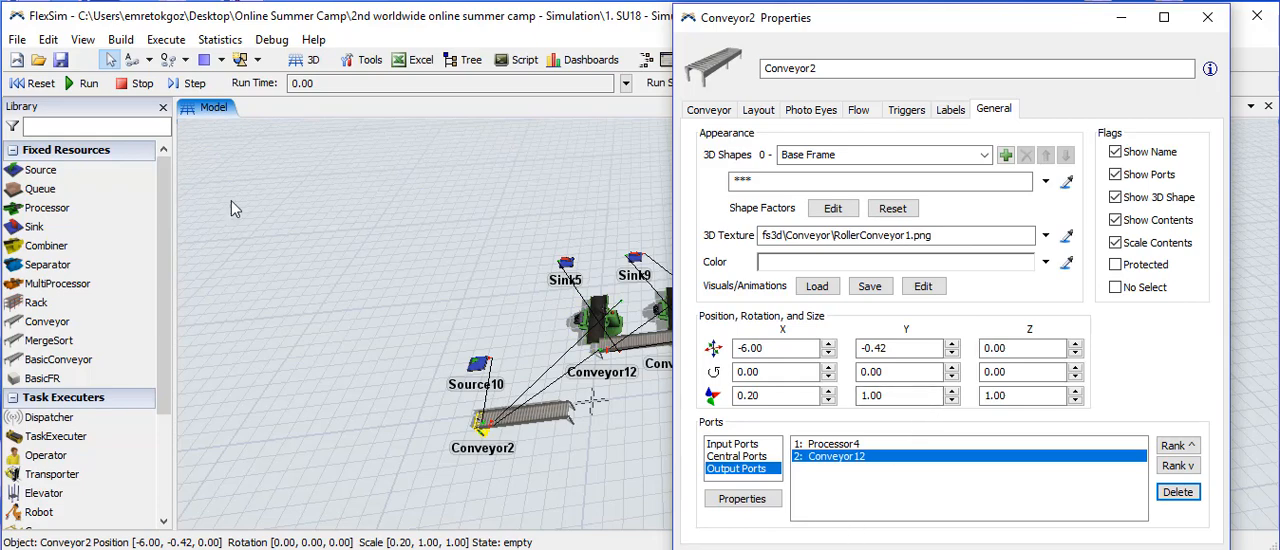
- Try the Disconnect Objects mode, close Conveyor2's properties, and move Conveyor2 back into the line at X -5.00, Y 4.00
{"action": "left_click", "coordinate": [184, 60]}
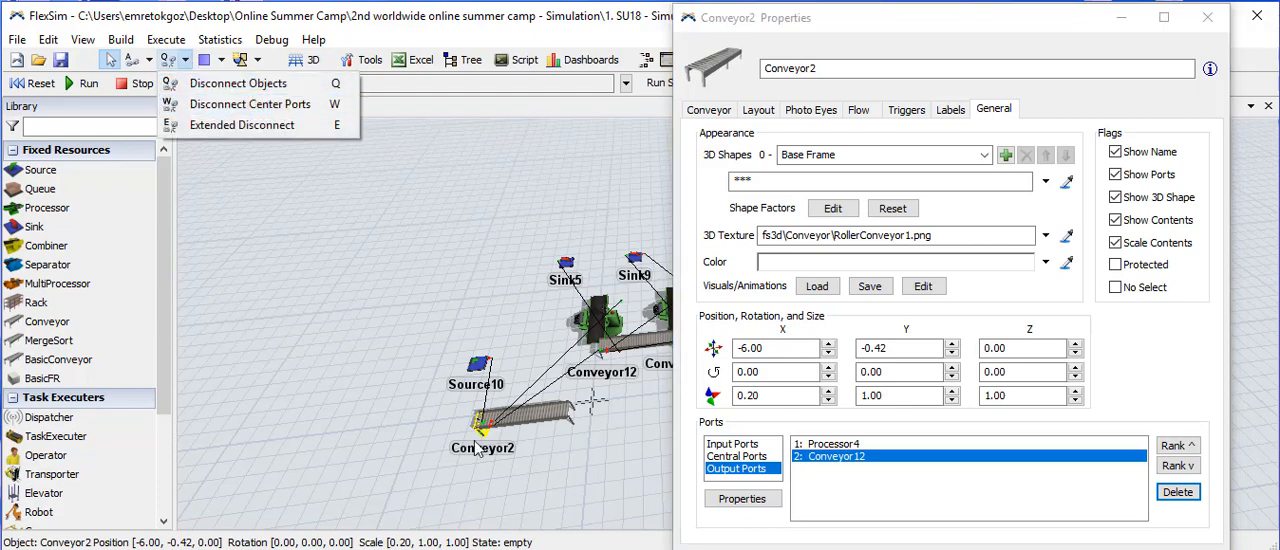
{"action": "left_click", "coordinate": [250, 84]}
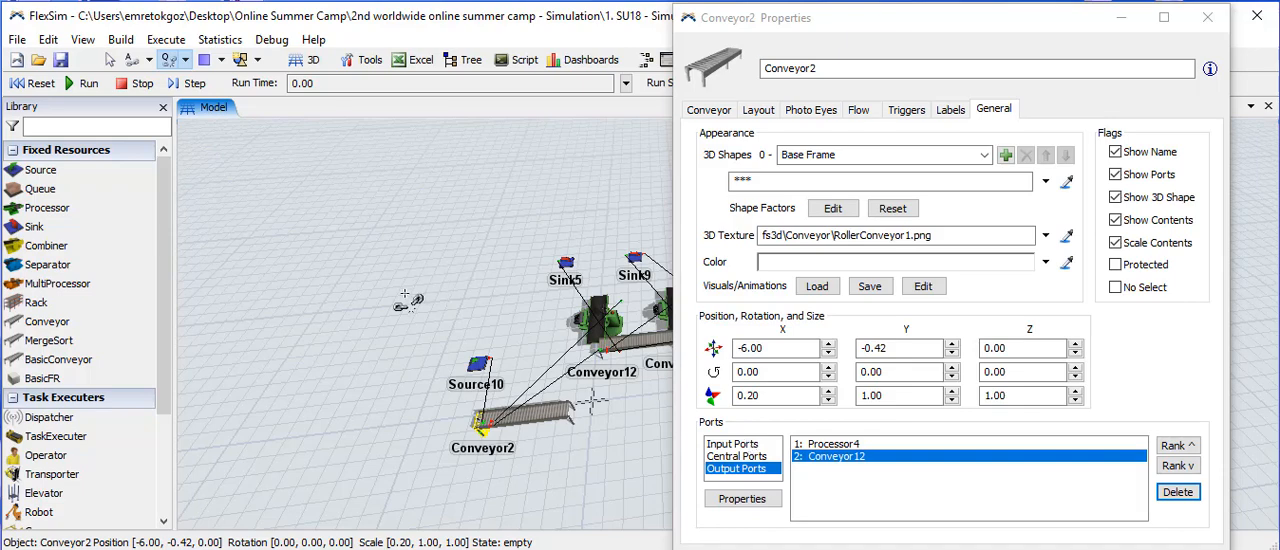
{"action": "left_click", "coordinate": [1208, 18]}
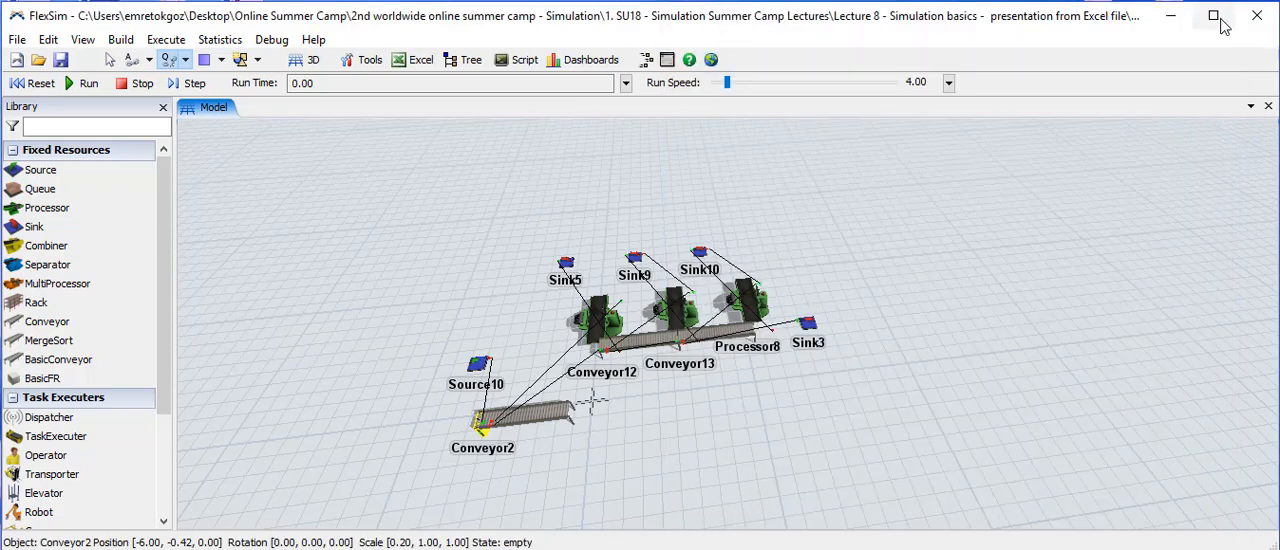
{"action": "left_click", "coordinate": [110, 59]}
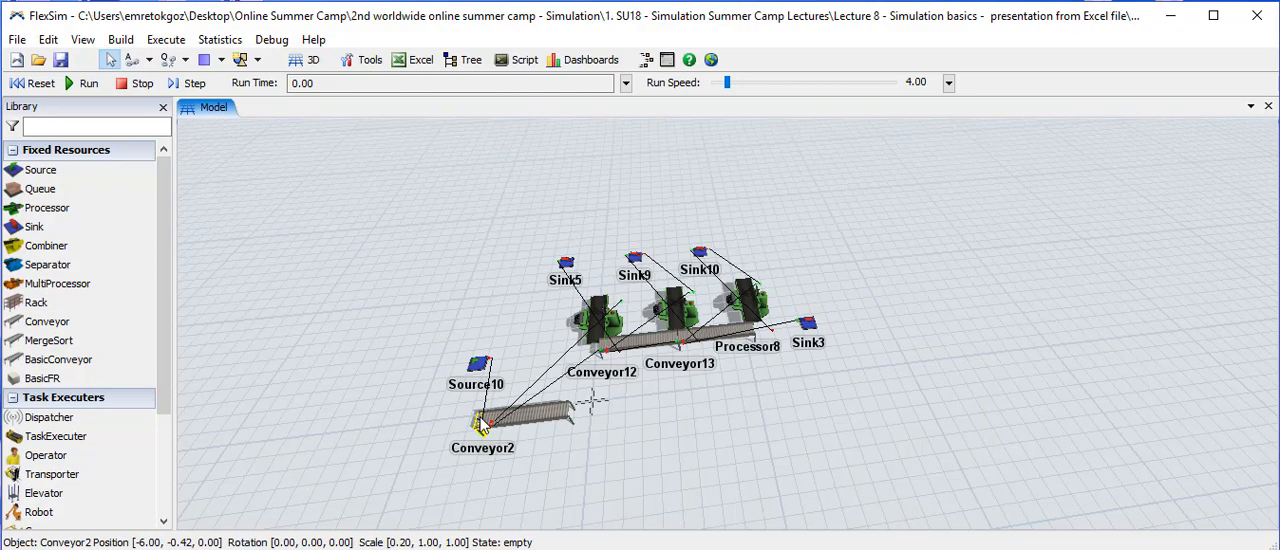
{"action": "left_click_drag", "start_coordinate": [490, 425], "coordinate": [565, 357]}
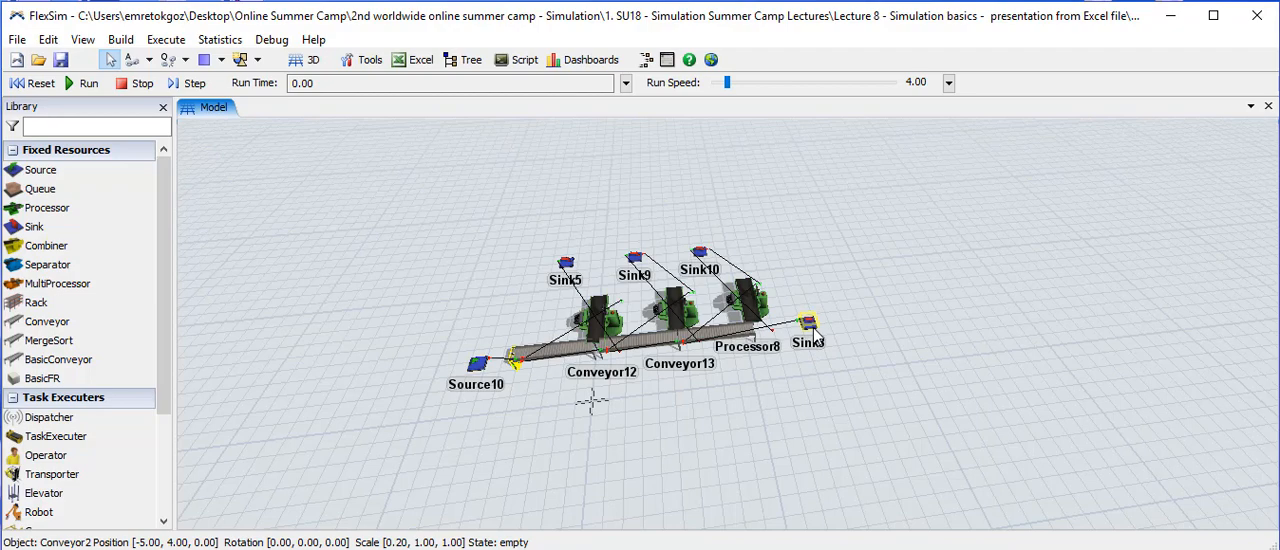
- Run the simulation, vary the run speed to 1.46 and 3.84, and stop the run
{"action": "left_click", "coordinate": [72, 86]}
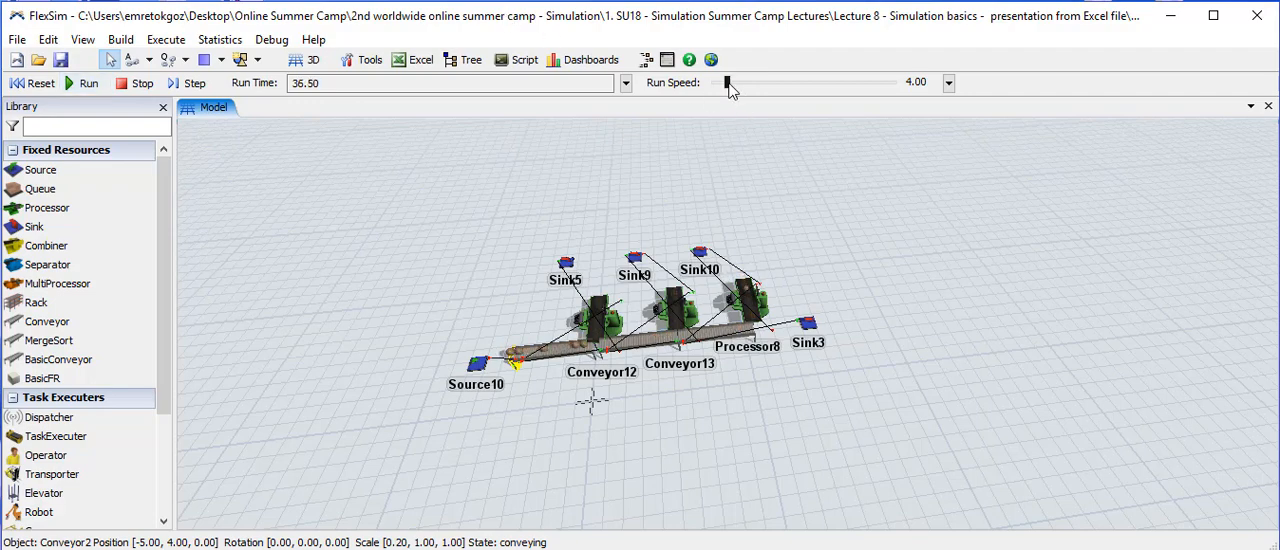
{"action": "mouse_move", "coordinate": [729, 86]}
{"action": "left_mouse_down"}
{"action": "mouse_move", "coordinate": [741, 88]}
{"action": "mouse_move", "coordinate": [718, 89]}
{"action": "mouse_move", "coordinate": [752, 89]}
{"action": "mouse_move", "coordinate": [726, 88]}
{"action": "left_mouse_up"}
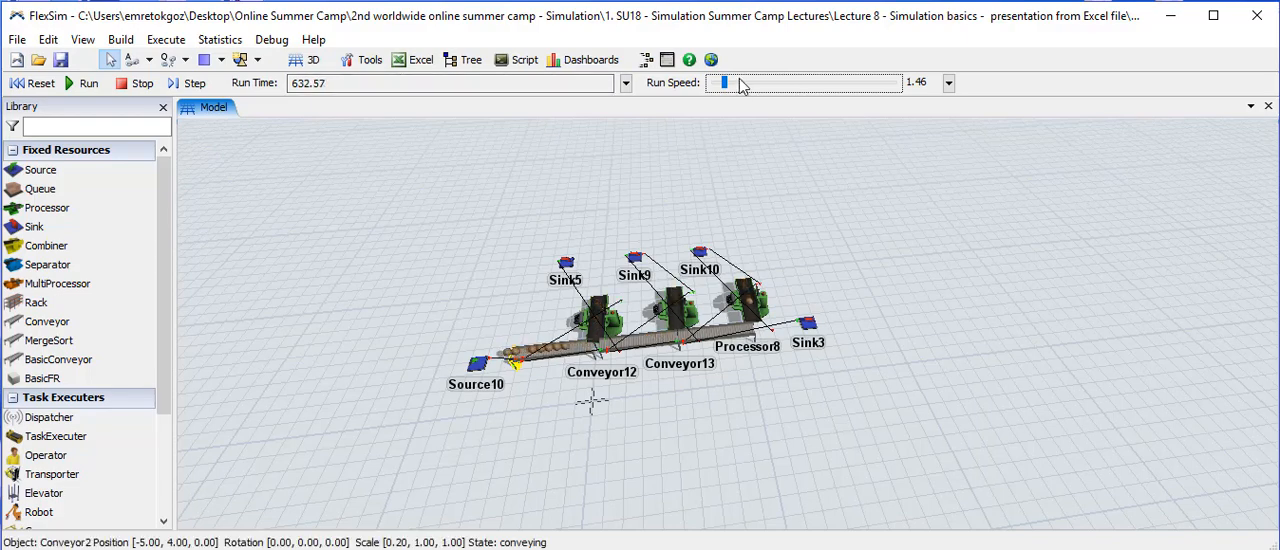
{"action": "left_click_drag", "start_coordinate": [725, 86], "coordinate": [728, 86]}
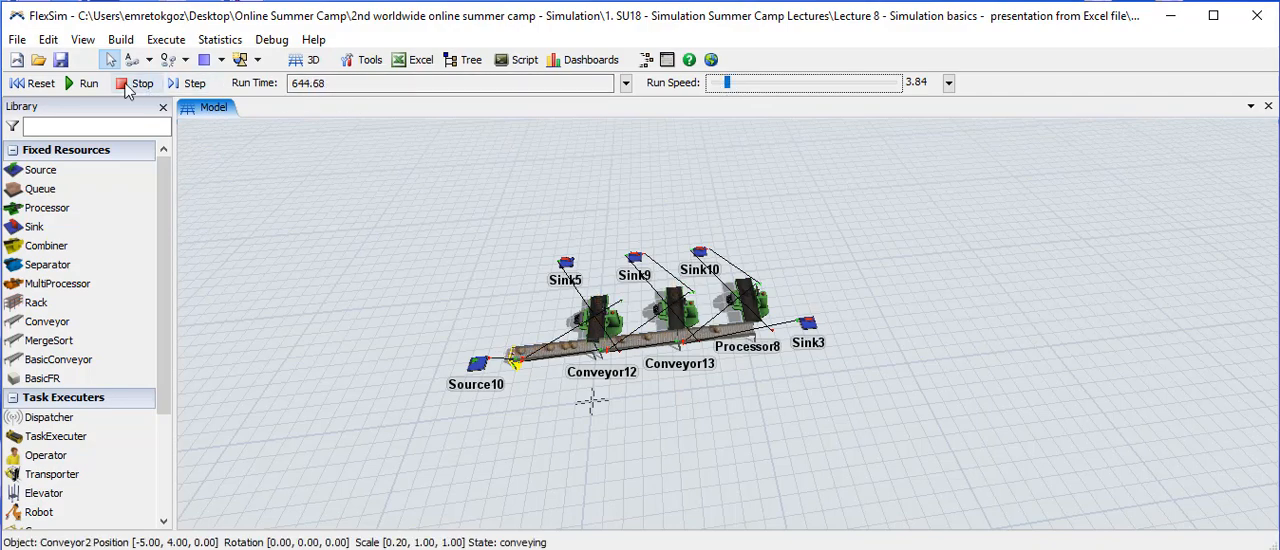
{"action": "left_click", "coordinate": [130, 84]}
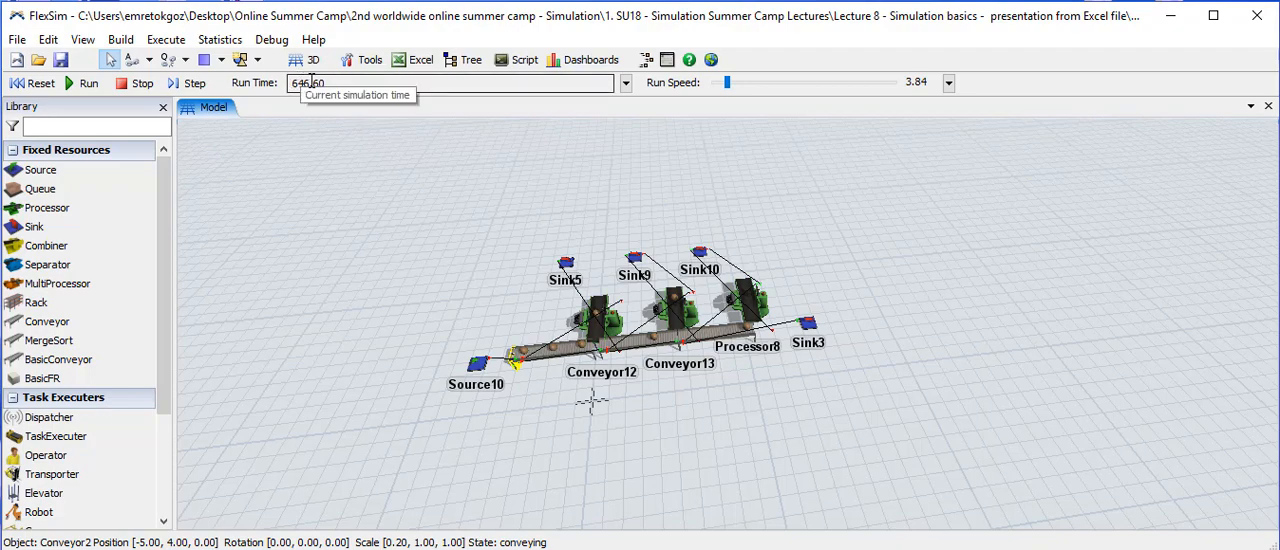
- Check the input port connections in Sink3's general properties, then close the properties window
{"action": "double_click", "coordinate": [809, 326]}
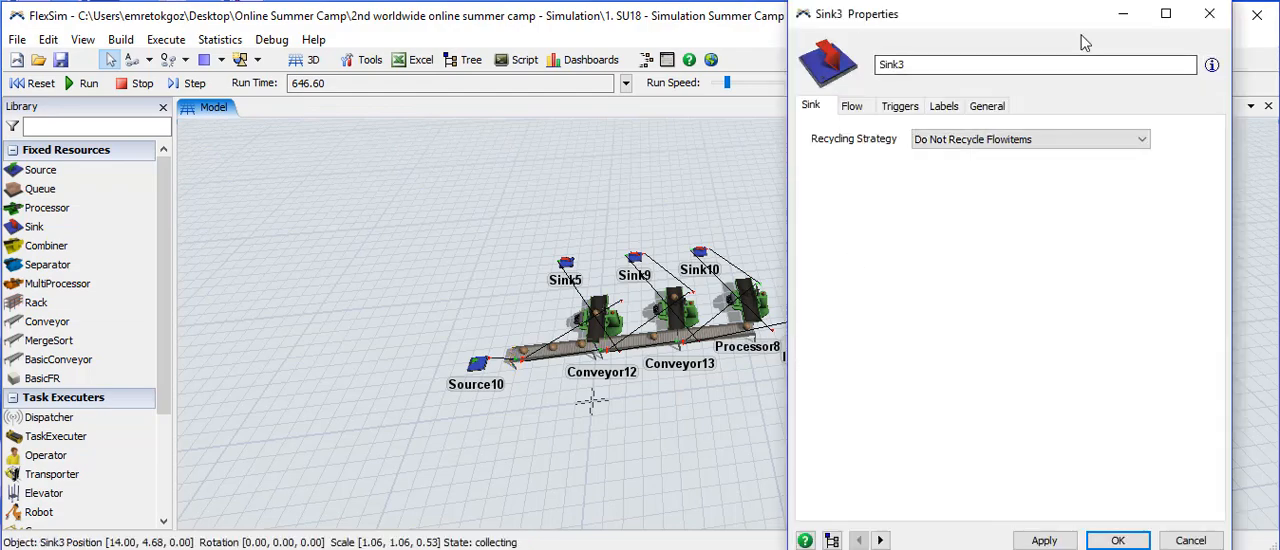
{"action": "left_click", "coordinate": [988, 107]}
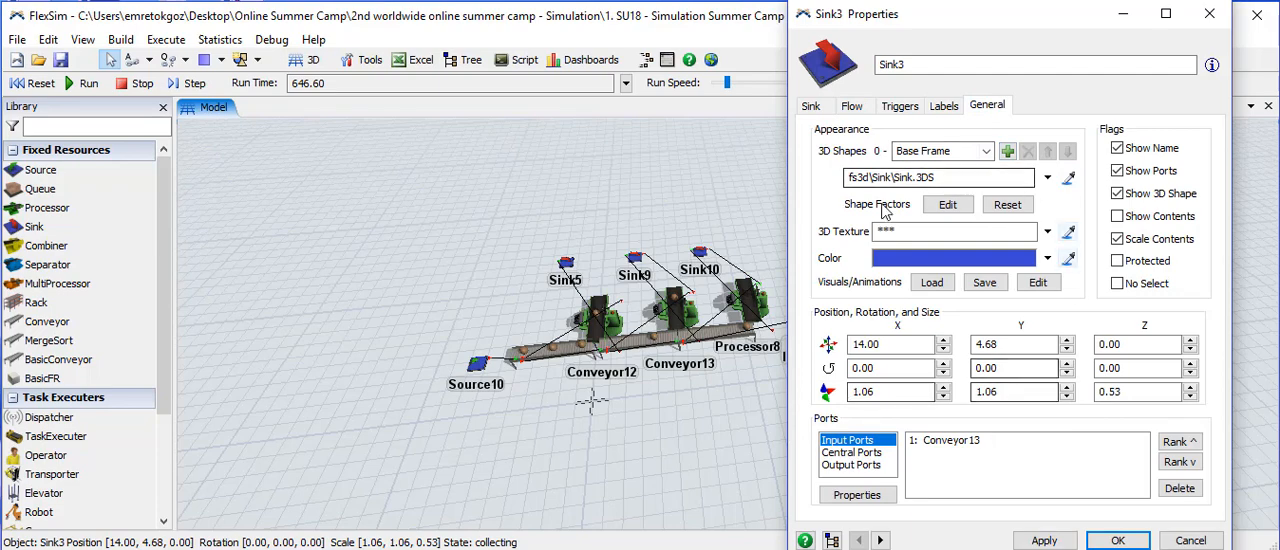
{"action": "left_click", "coordinate": [1208, 17]}
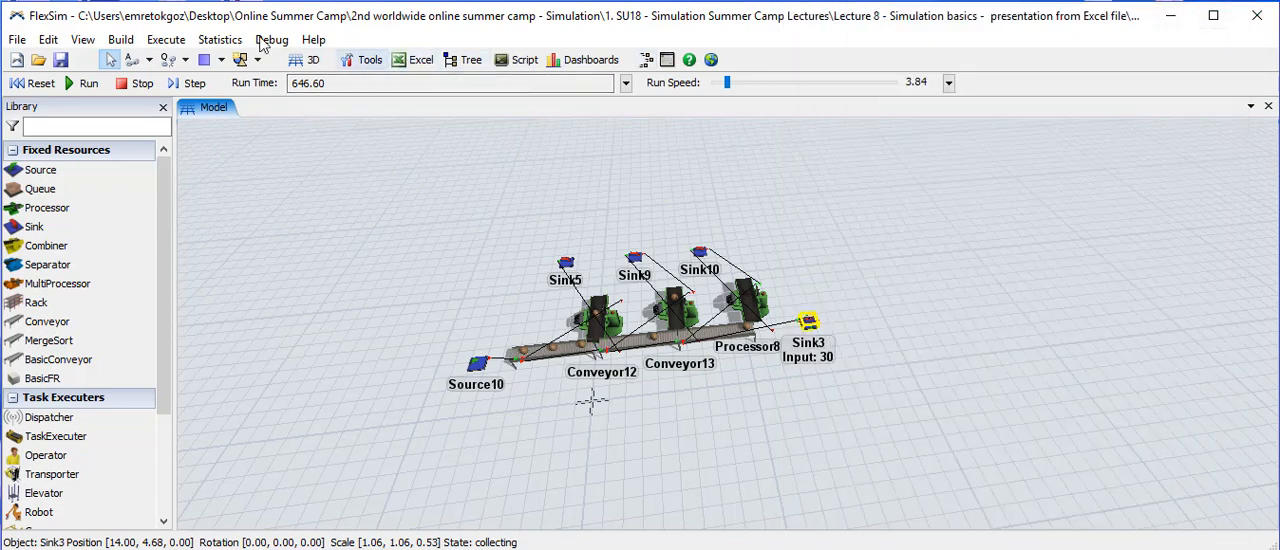
- In Reports and Statistics, remove stats_contentavg, stats_input, the three staytime attributes, state_current and state_since from the attributes to report
{"action": "left_click", "coordinate": [217, 44]}
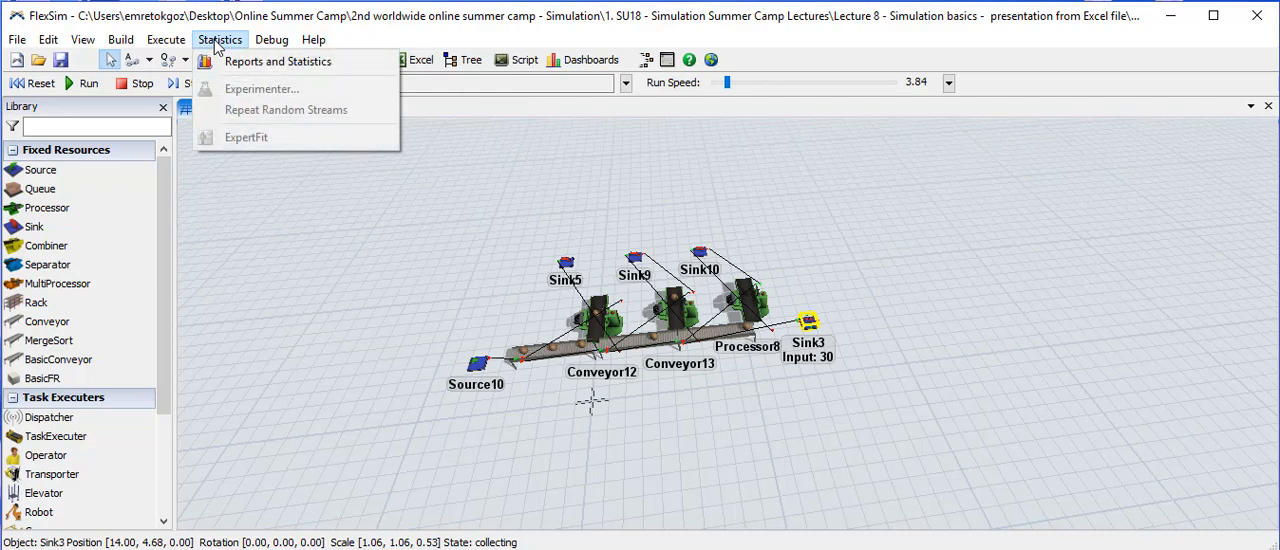
{"action": "left_click", "coordinate": [240, 66]}
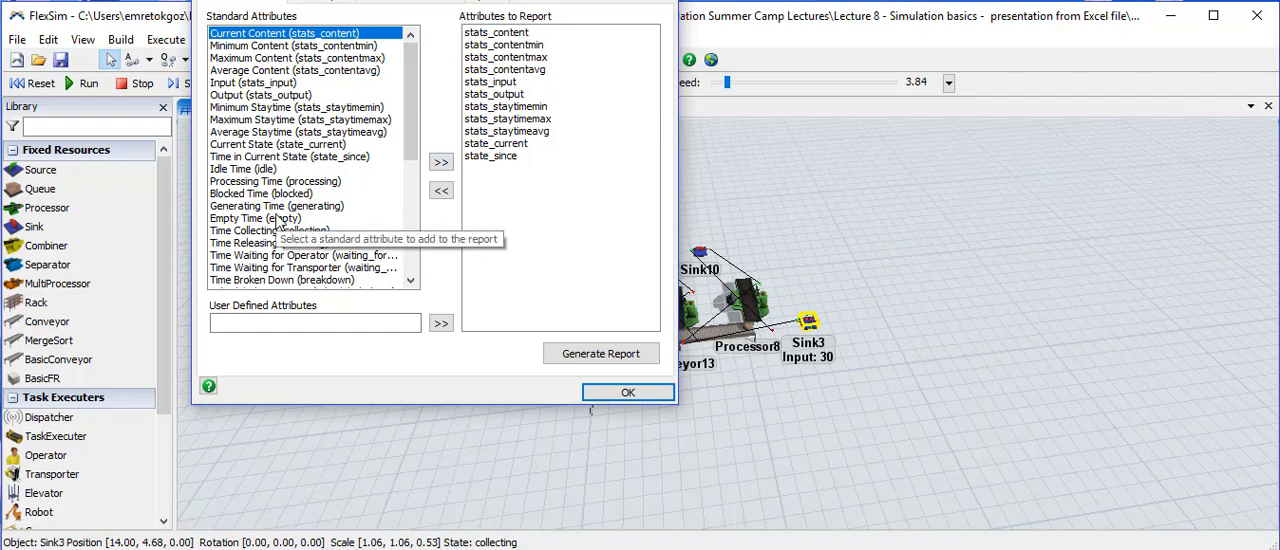
{"action": "left_click", "coordinate": [505, 69]}
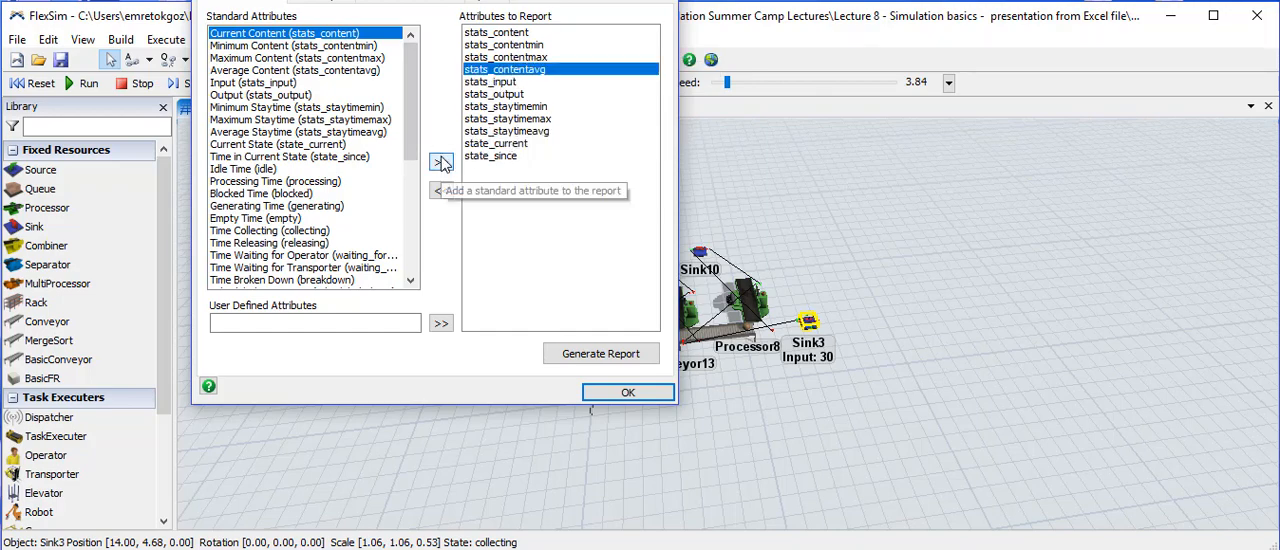
{"action": "left_click", "coordinate": [442, 191]}
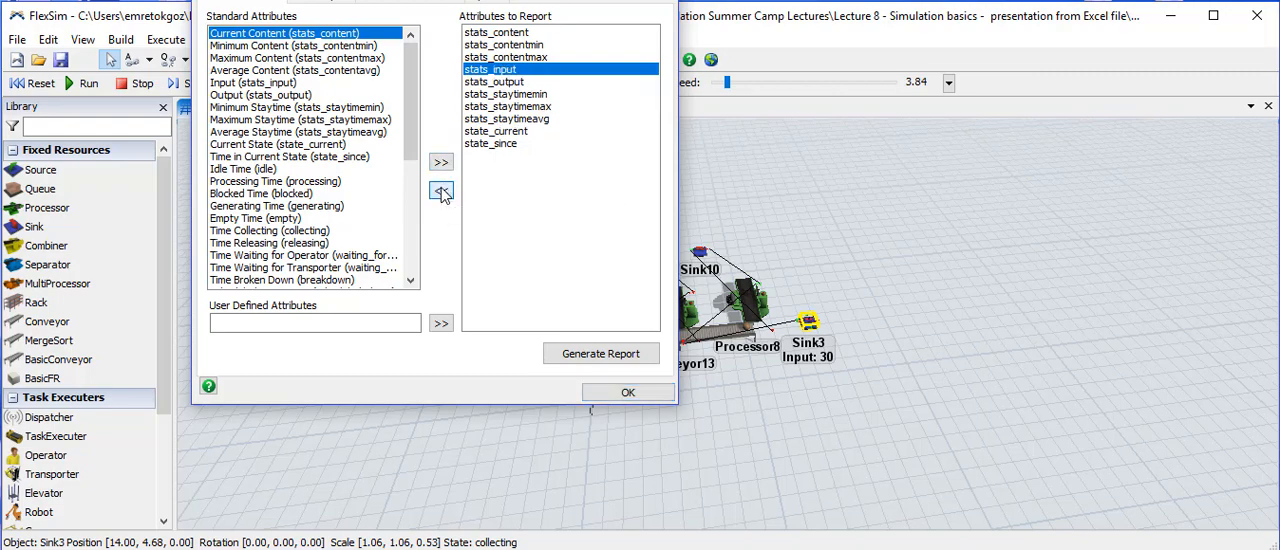
{"action": "left_click", "coordinate": [442, 191]}
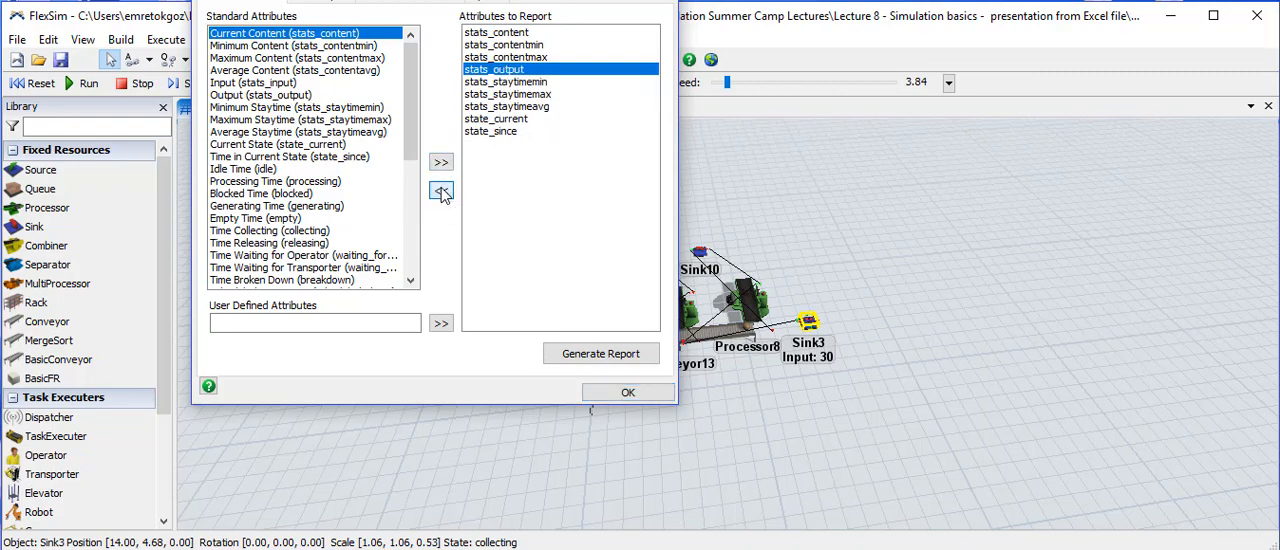
{"action": "left_click", "coordinate": [505, 82]}
{"action": "left_click", "coordinate": [441, 191]}
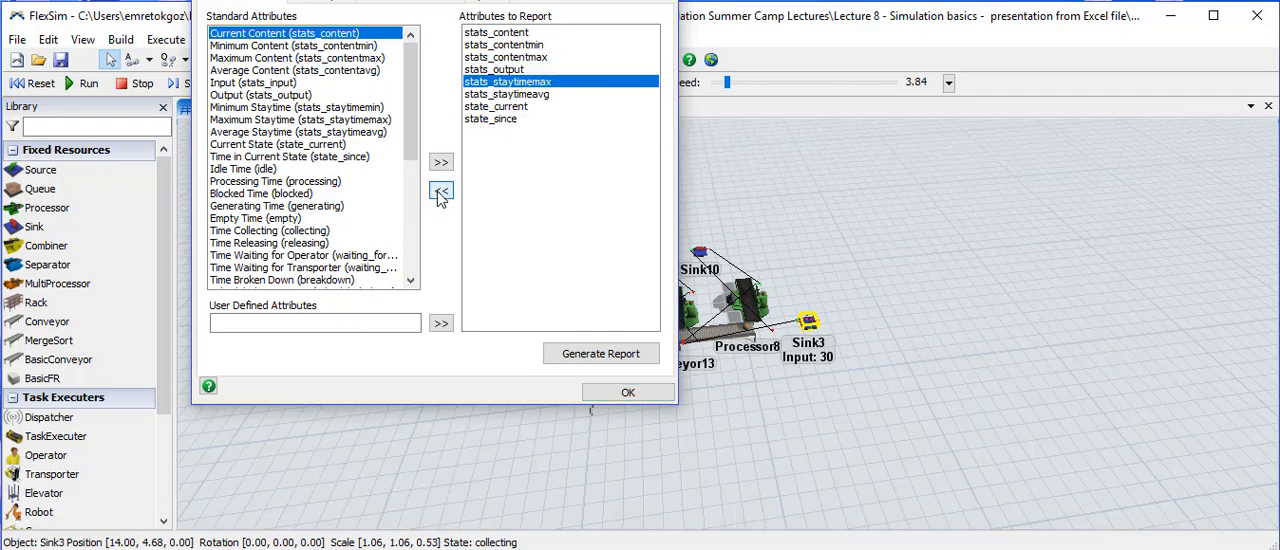
{"action": "left_click", "coordinate": [441, 192]}
{"action": "left_click", "coordinate": [441, 192]}
{"action": "left_click", "coordinate": [441, 192]}
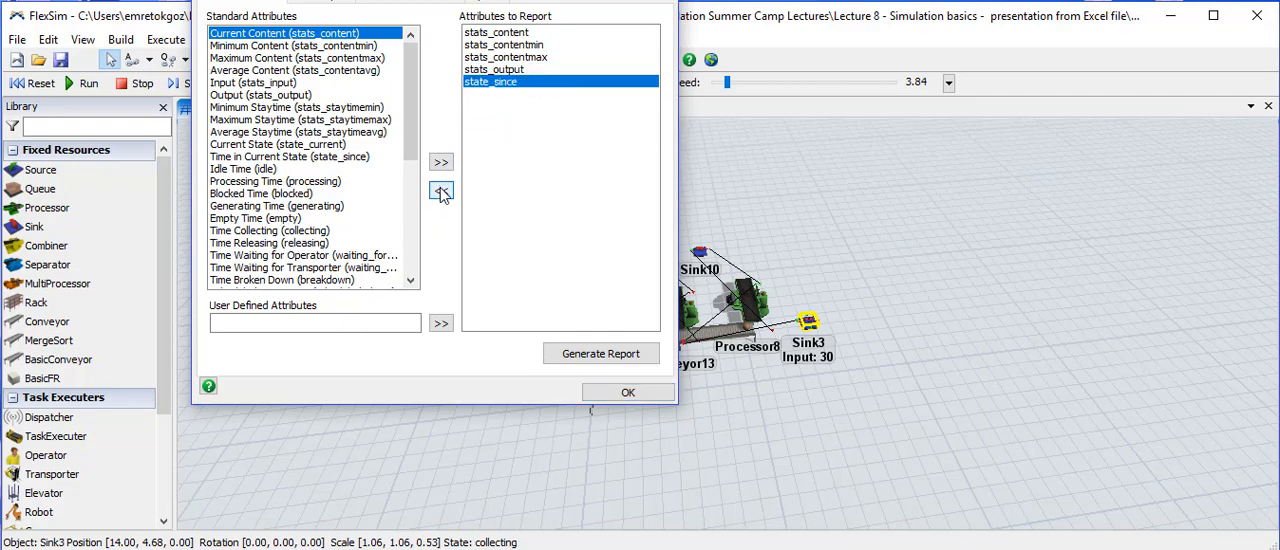
{"action": "left_click", "coordinate": [441, 191]}
- Remove stats_content, stats_contentmin and stats_contentmax from the reported attributes and generate the summary report with only stats_output
{"action": "left_click", "coordinate": [505, 32]}
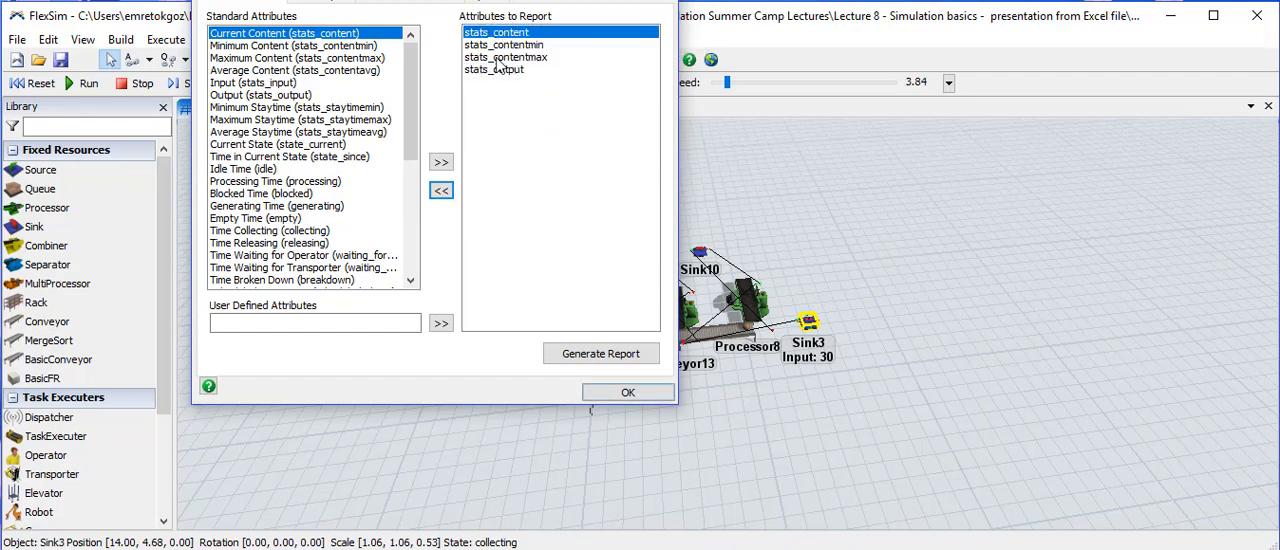
{"action": "left_click", "coordinate": [441, 192]}
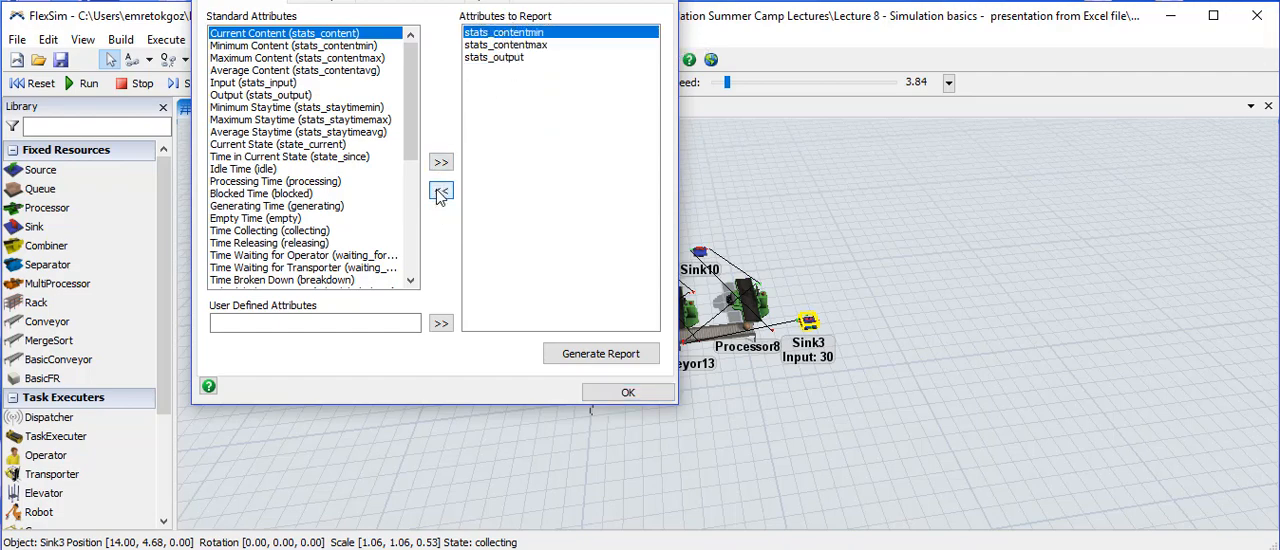
{"action": "left_click", "coordinate": [441, 192]}
{"action": "left_click", "coordinate": [441, 193]}
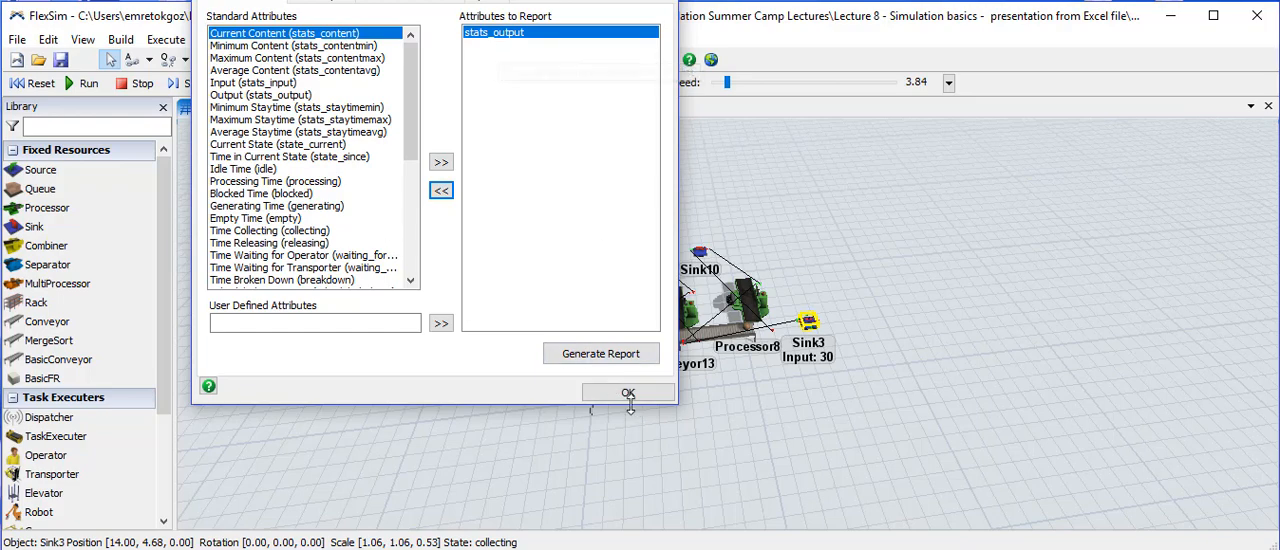
{"action": "left_click", "coordinate": [600, 354]}
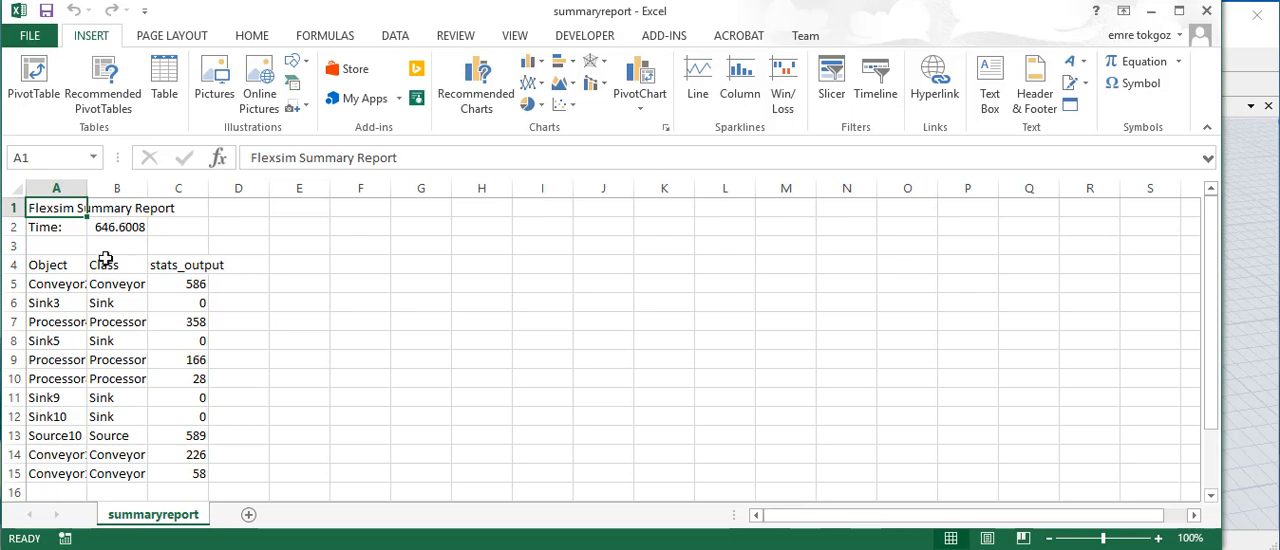
- Look over the summary report in Excel and widen its Object, Class and stats_output columns to fit their contents
{"action": "scroll", "coordinate": [153, 328], "scroll_direction": "down", "scroll_amount": 2}
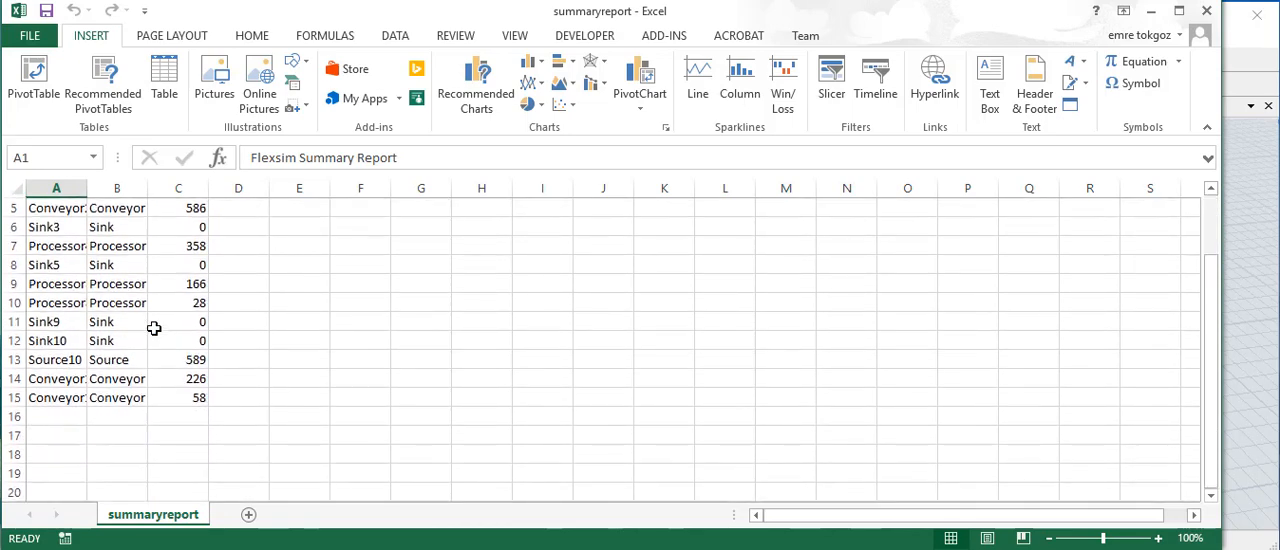
{"action": "scroll", "coordinate": [153, 328], "scroll_direction": "up", "scroll_amount": 2}
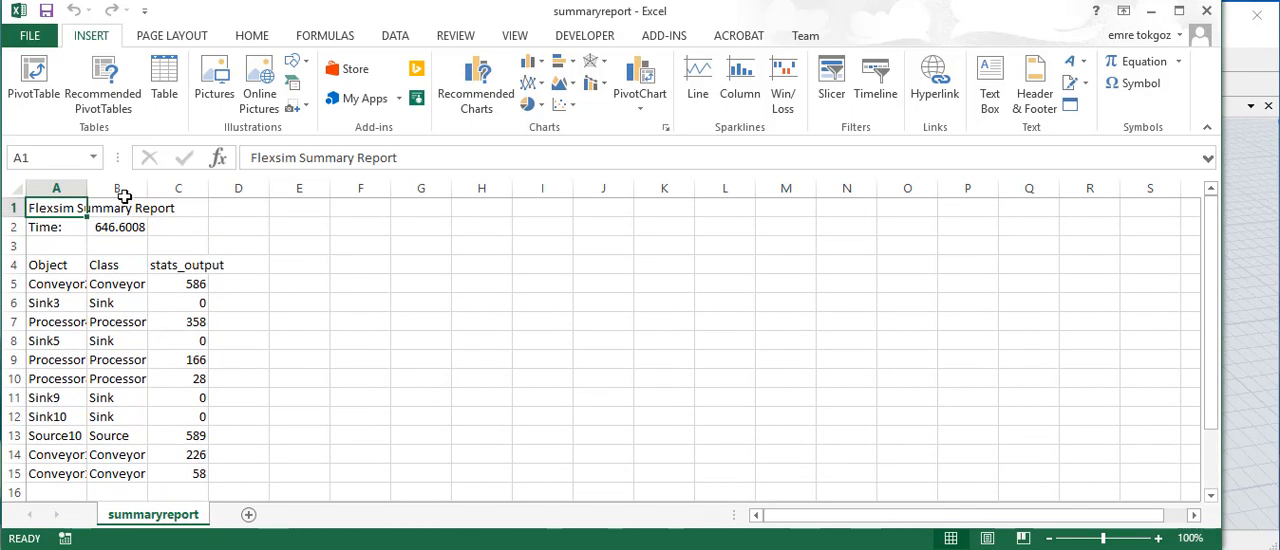
{"action": "left_click_drag", "start_coordinate": [88, 190], "coordinate": [357, 188]}
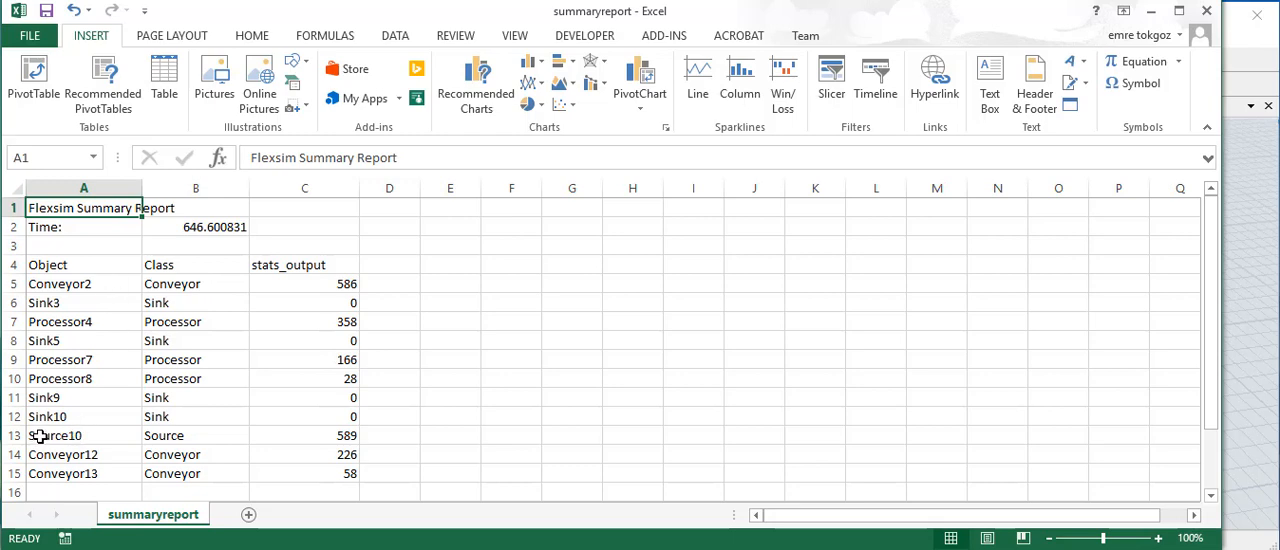
- Examine the stats_output values of Conveyor12 and of Processor4, Processor7 and Processor8 in the summary report
{"action": "left_click", "coordinate": [348, 460]}
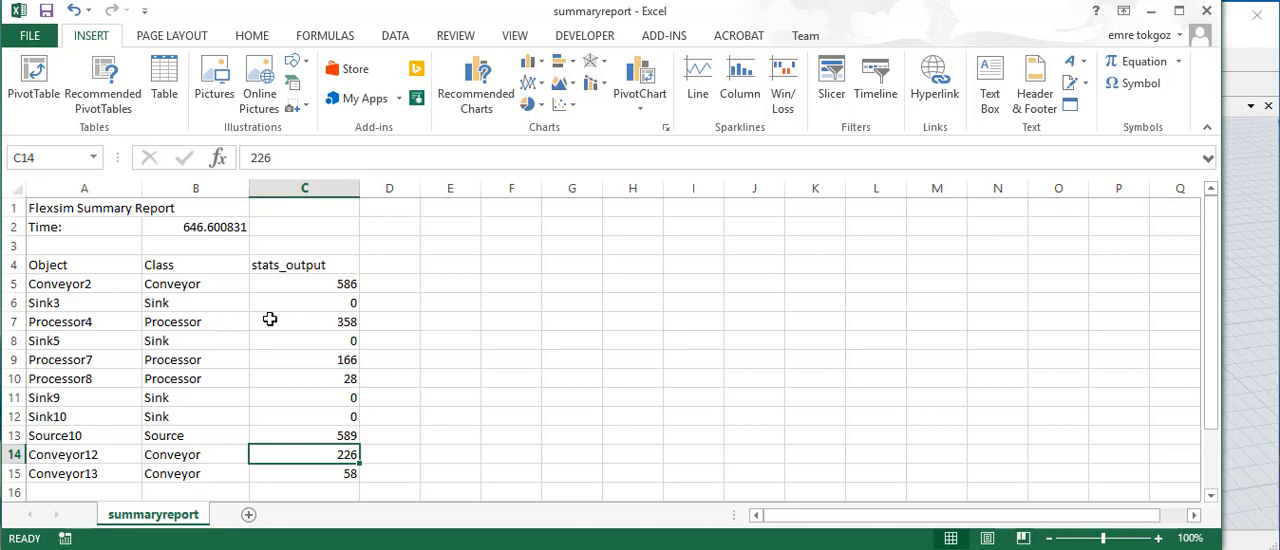
{"action": "left_click", "coordinate": [353, 377]}
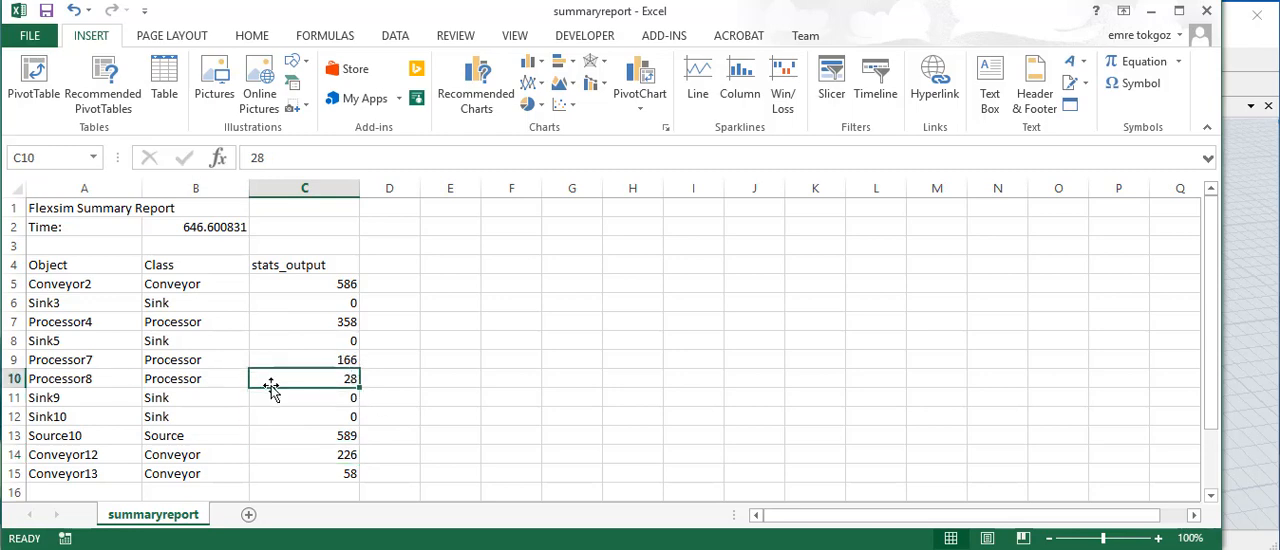
{"action": "left_click", "coordinate": [347, 359]}
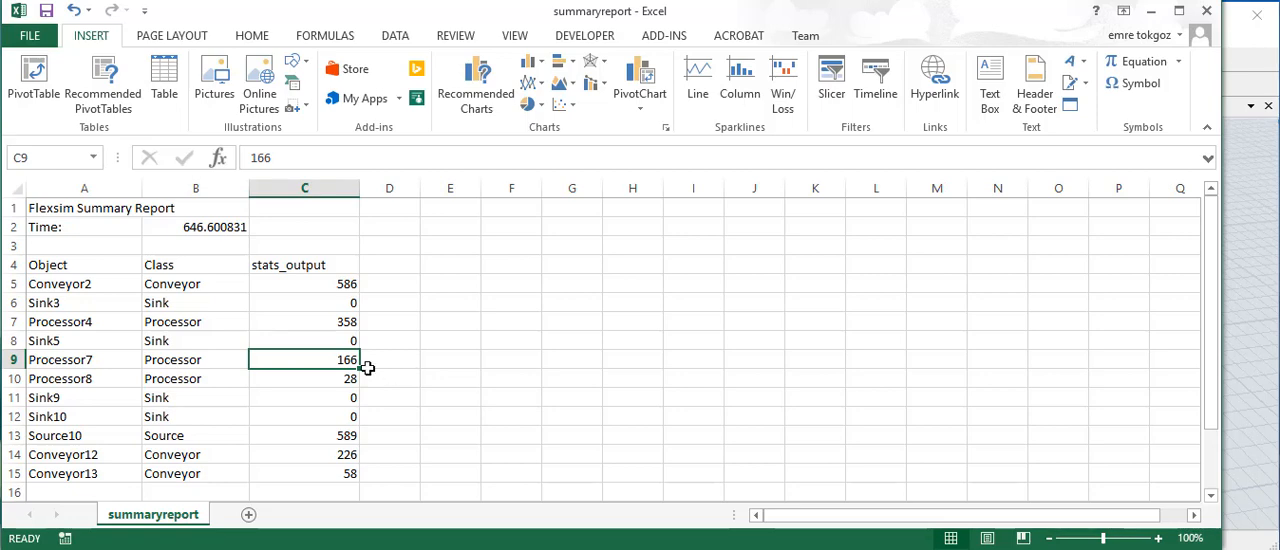
{"action": "left_click", "coordinate": [8, 321]}
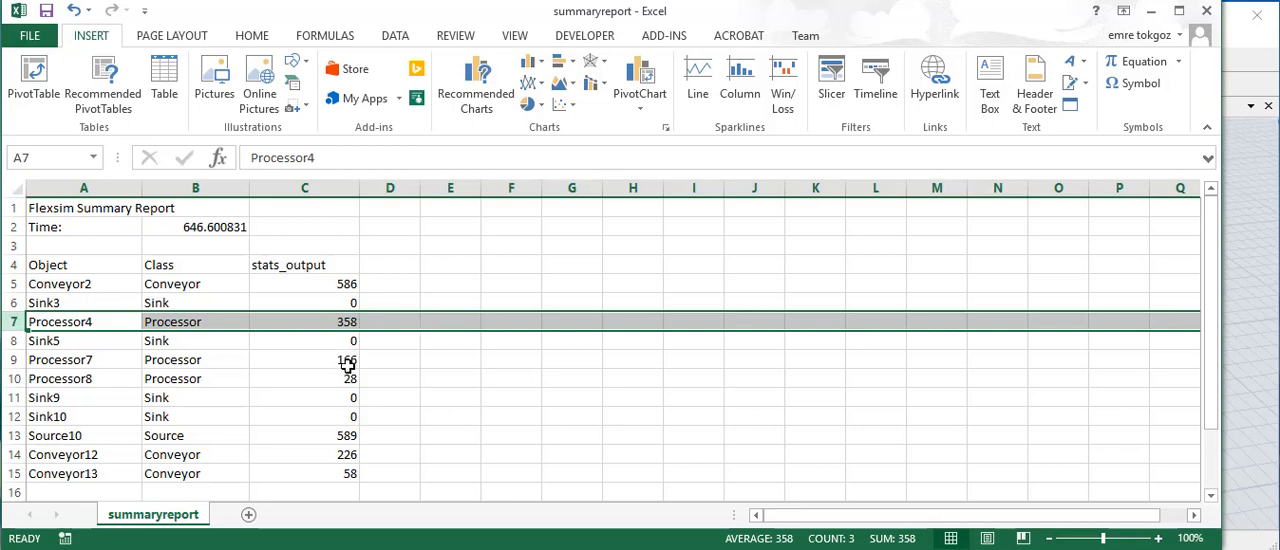
{"action": "left_click", "coordinate": [8, 359]}
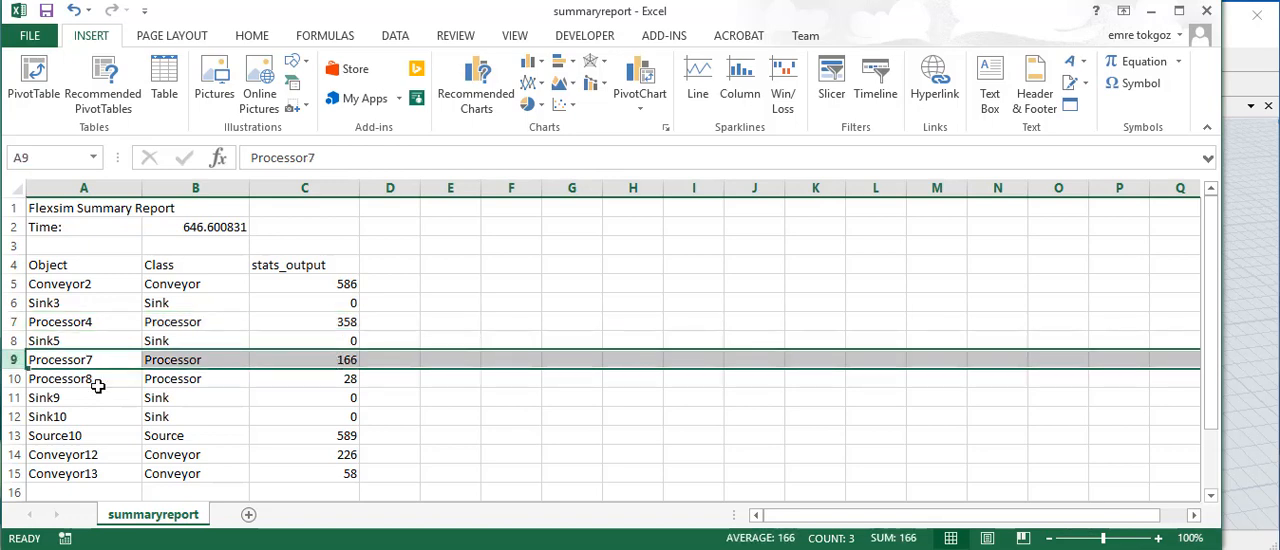
{"action": "left_click", "coordinate": [12, 378]}
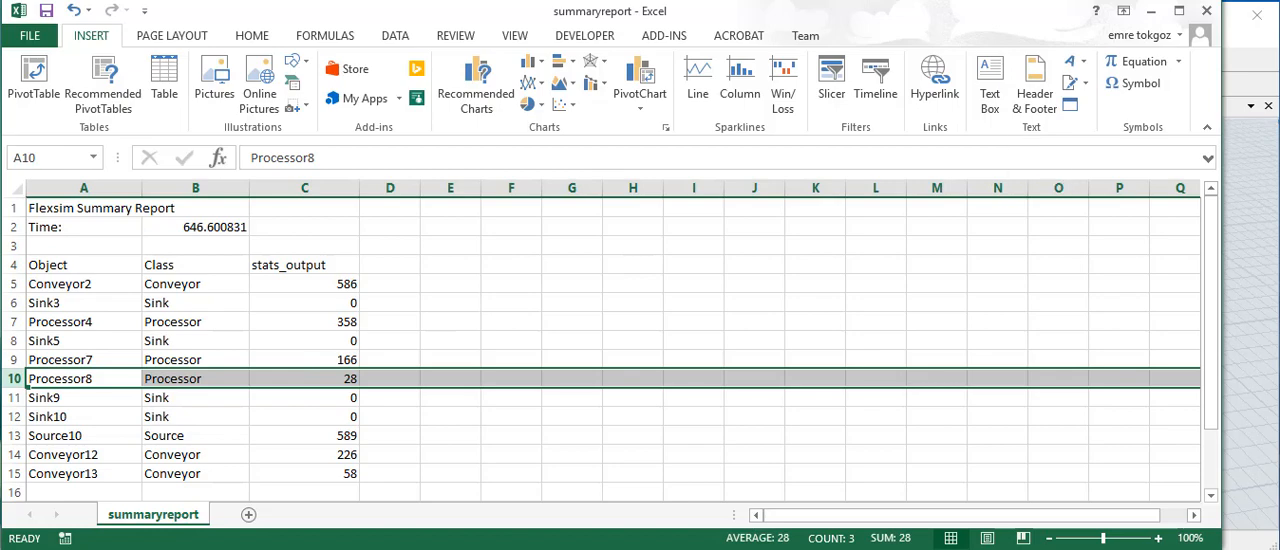
- Minimize the statistics window in FlexSim and compare the model with the summary report in Excel
{"action": "left_click", "coordinate": [1152, 12]}
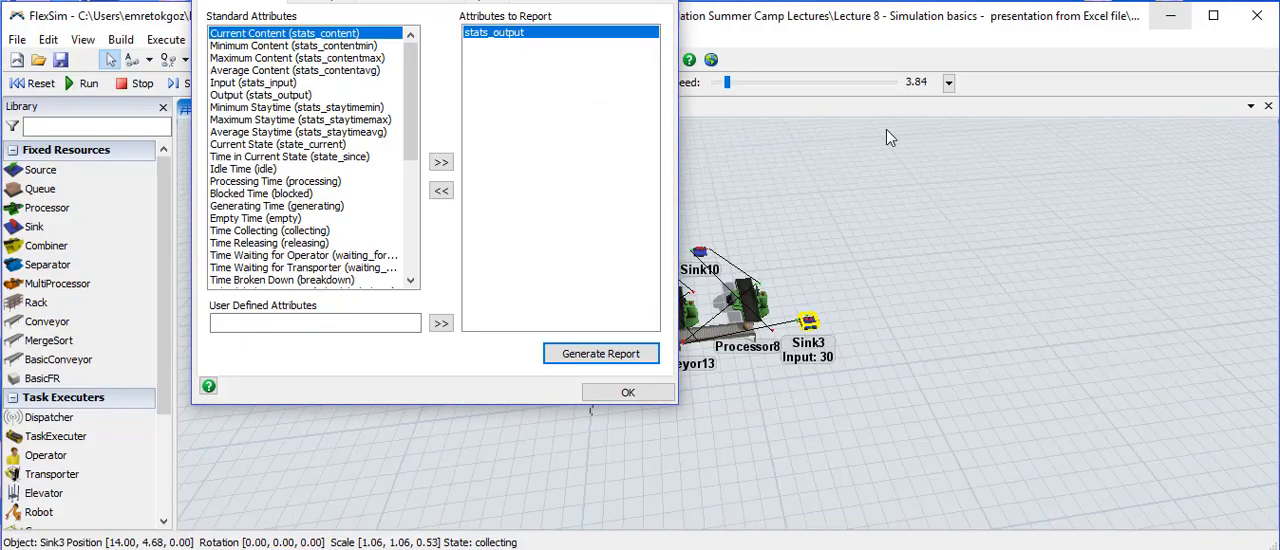
{"action": "left_click", "coordinate": [569, 0]}
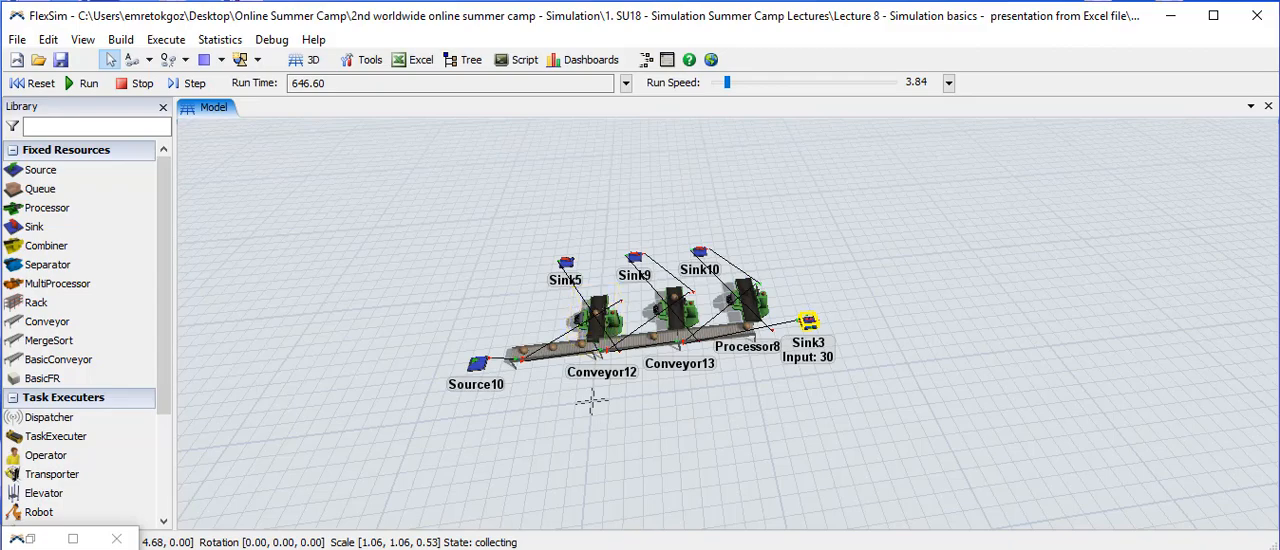
{"action": "left_click", "coordinate": [660, 549]}
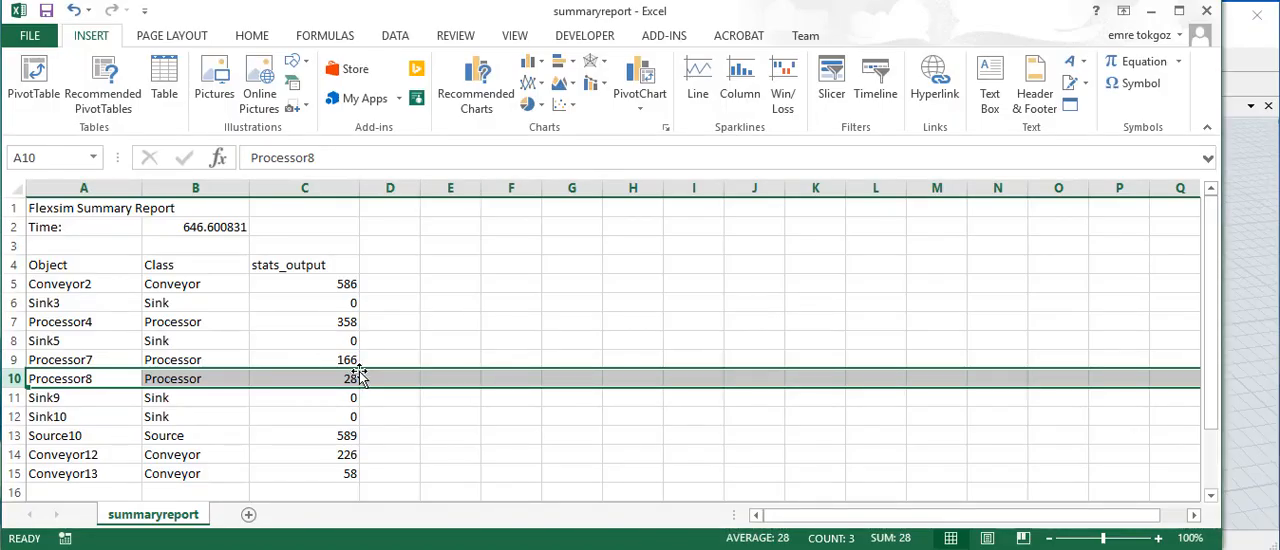
{"action": "left_click", "coordinate": [697, 549]}
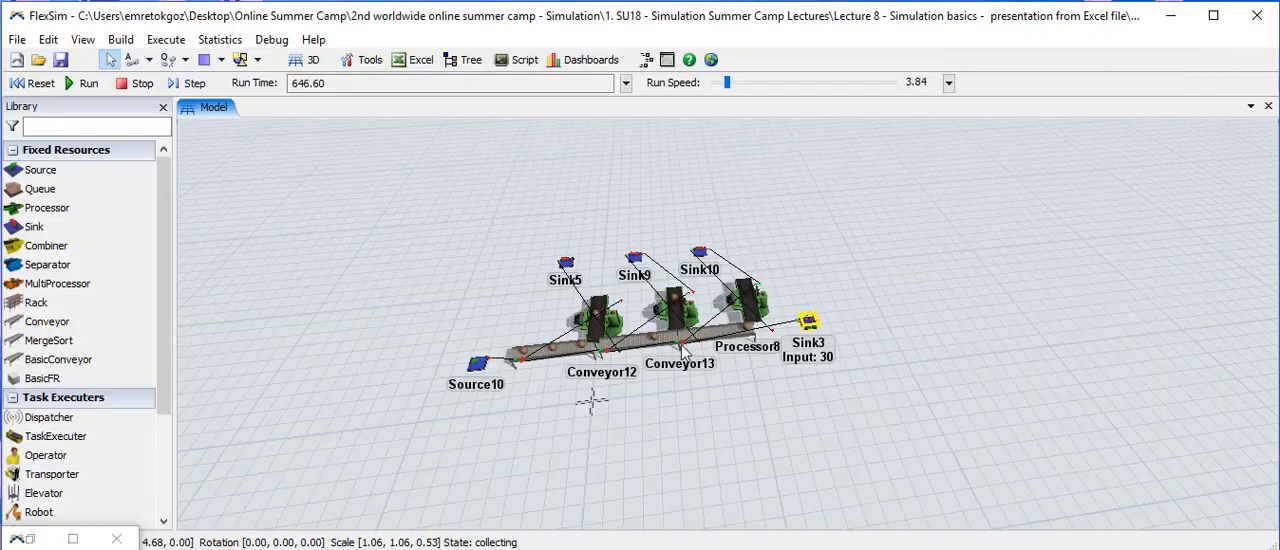
{"action": "left_click", "coordinate": [660, 549]}
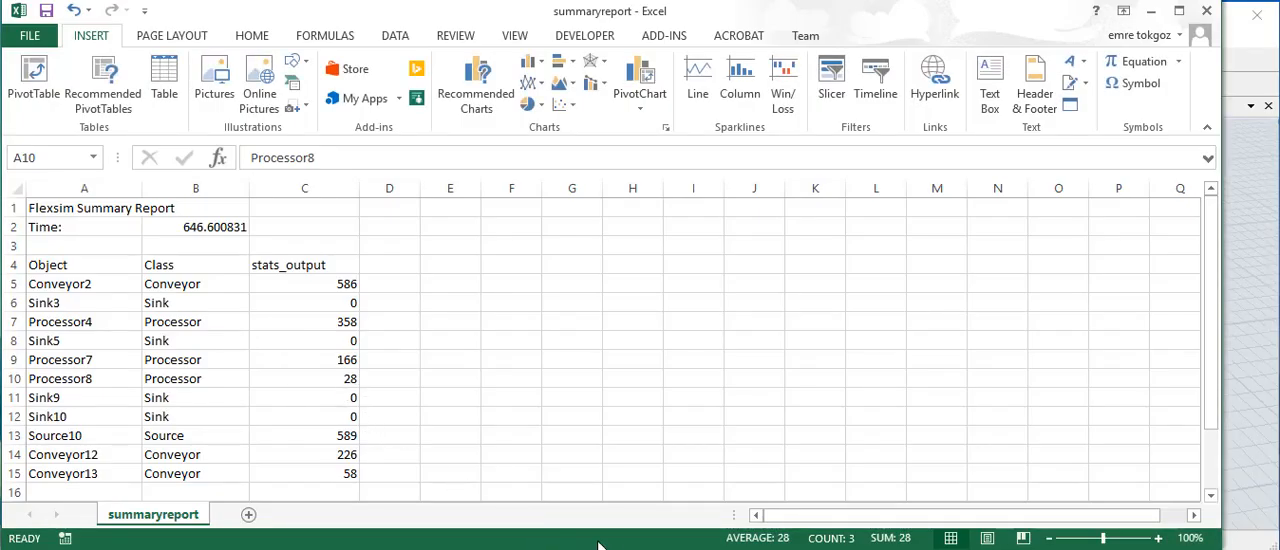
- Switch back to the FlexSim model and select Source10 to view its output and blocked statistics
{"action": "left_click", "coordinate": [697, 549]}
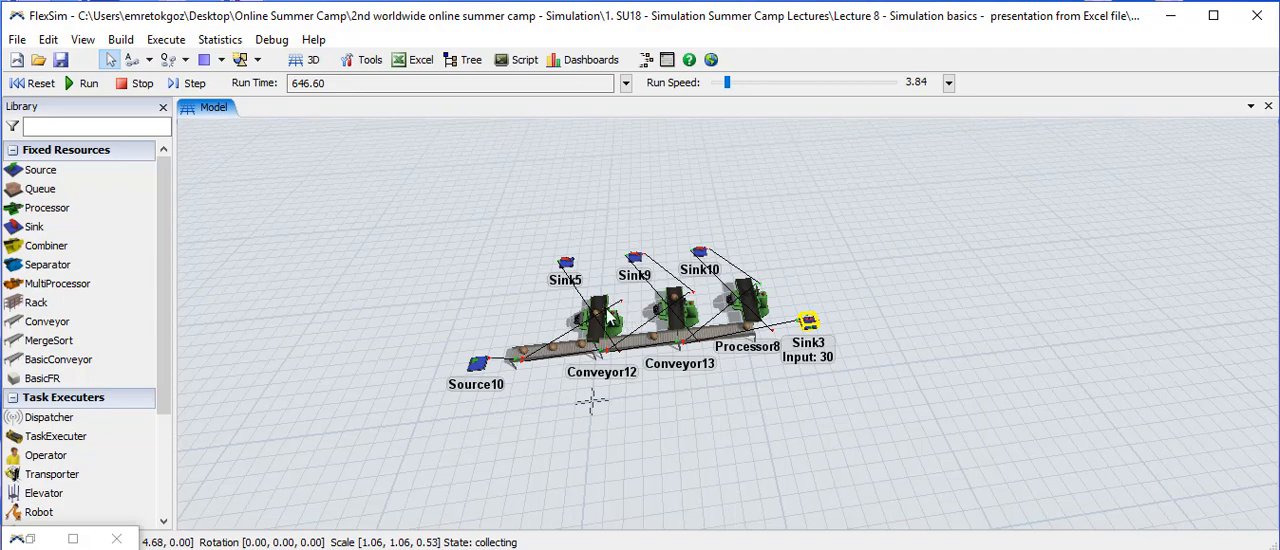
{"action": "left_click", "coordinate": [478, 364]}
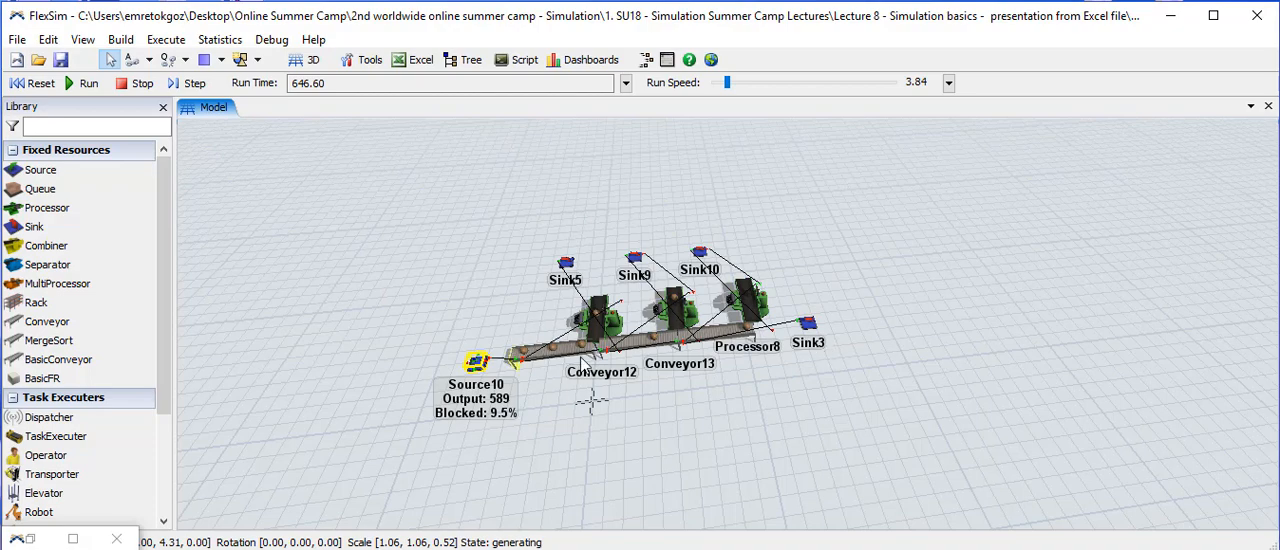
{"action": "left_click", "coordinate": [750, 308]}
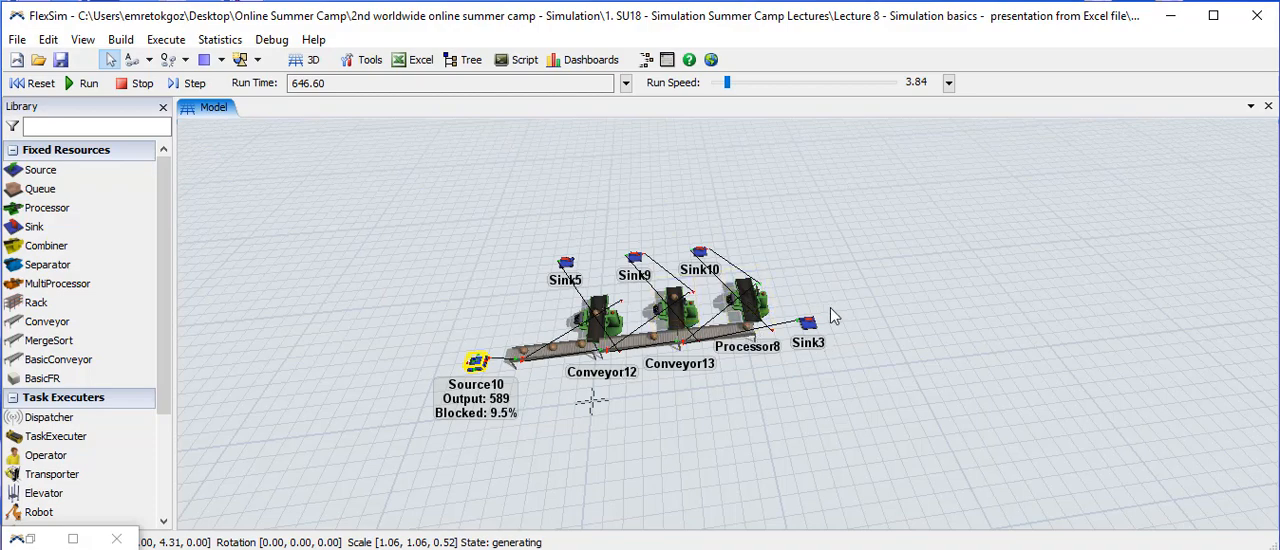